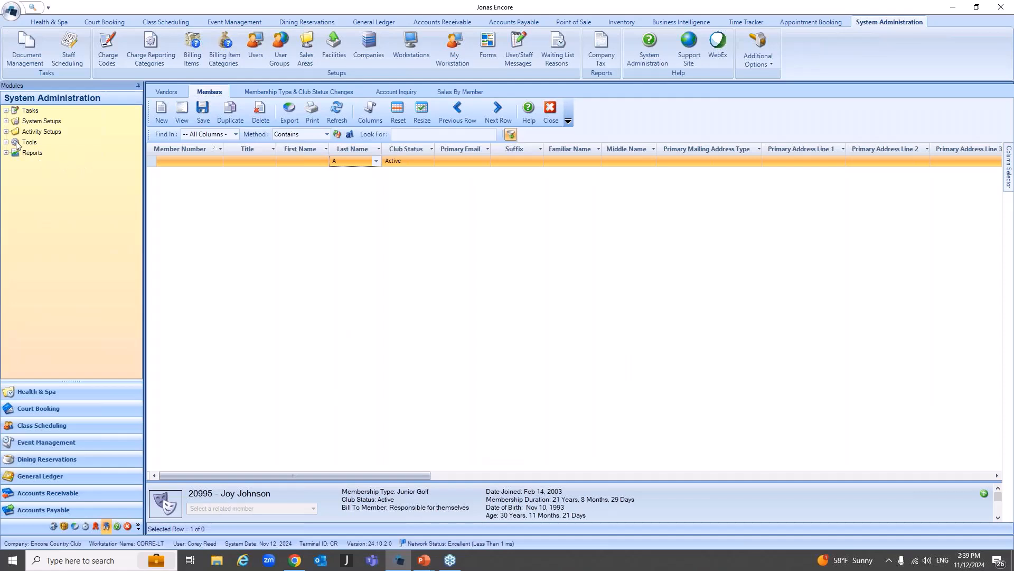
- Open the Sales Item Export from the Setup Validation/Export tools in System Administration
left_click(6, 142)
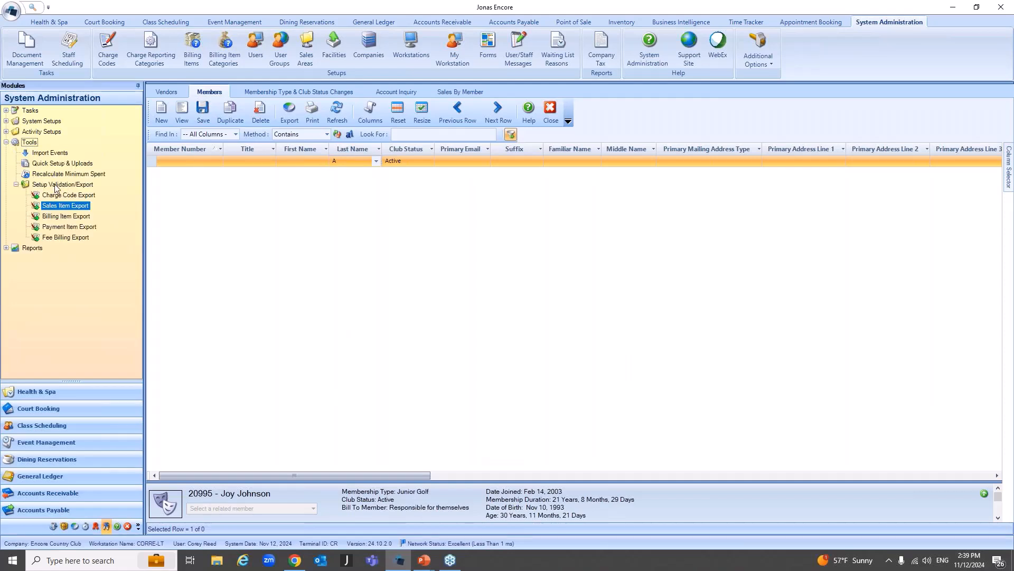
left_click(37, 185)
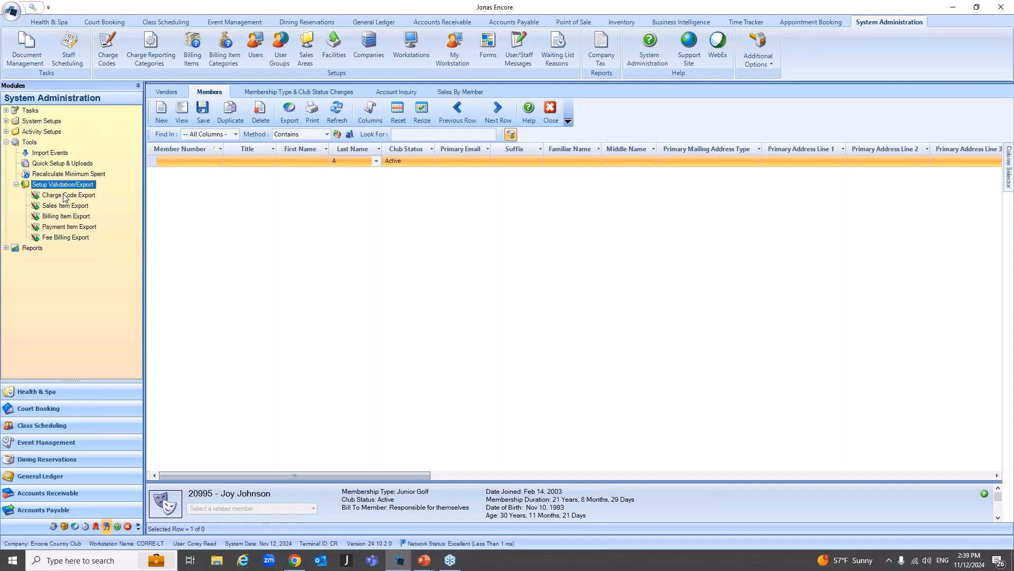
left_click(66, 206)
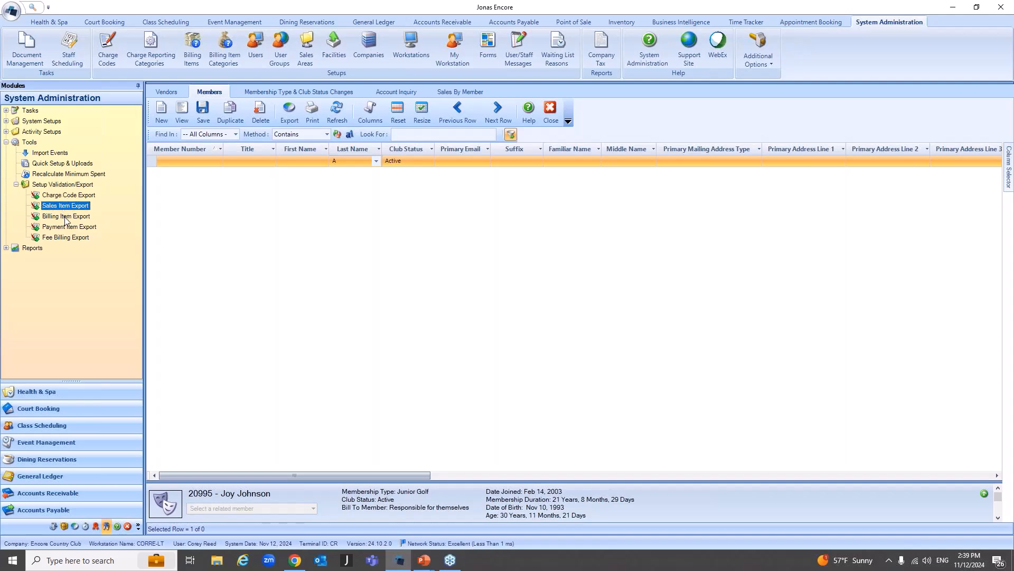
left_click(73, 227)
left_click(65, 238)
double_click(73, 207)
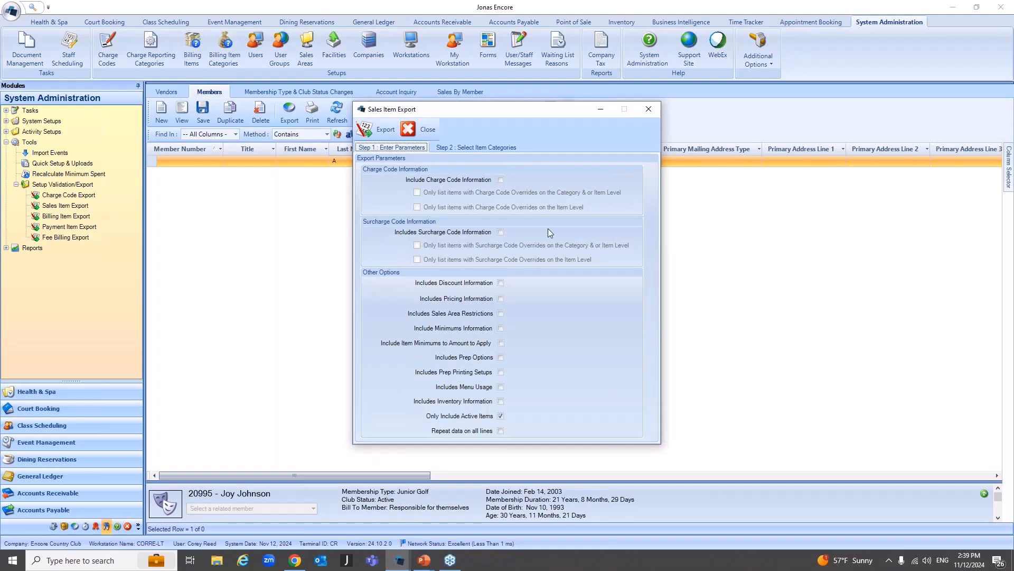
- Include charge code information in the sales item export without restricting it to overrides, and review the selected item categories
left_click(500, 180)
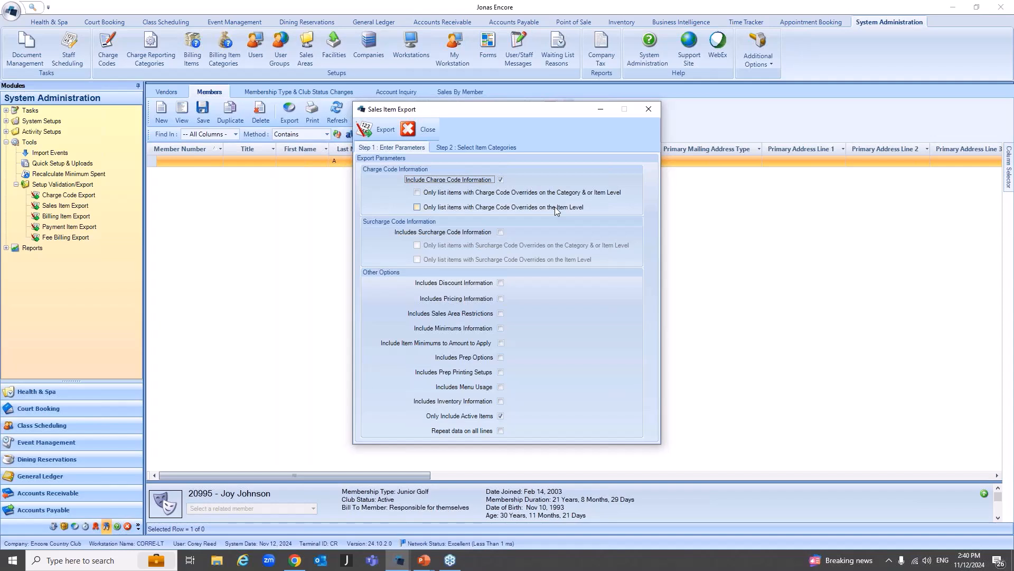
left_click(555, 207)
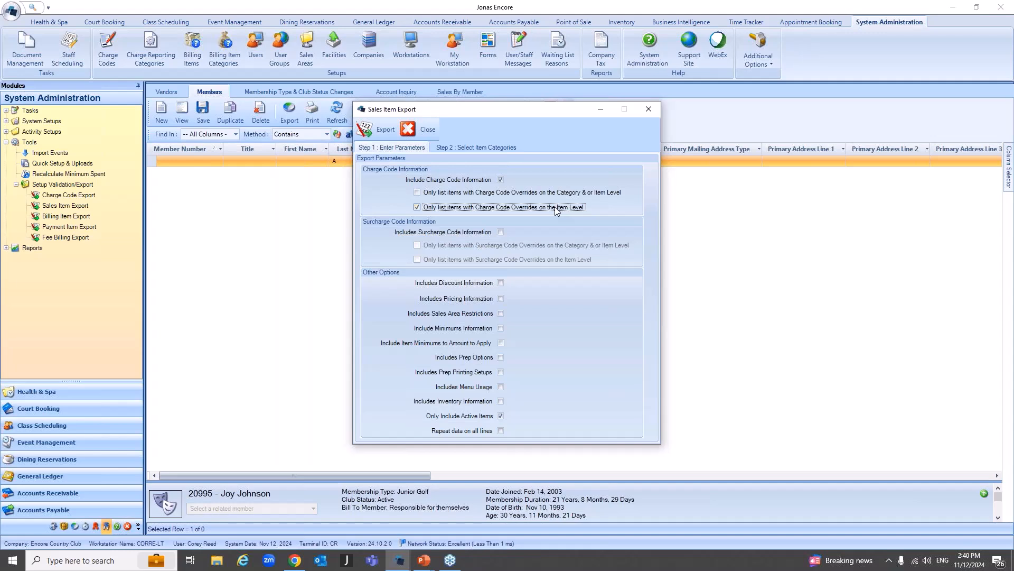
left_click(554, 207)
left_click(477, 147)
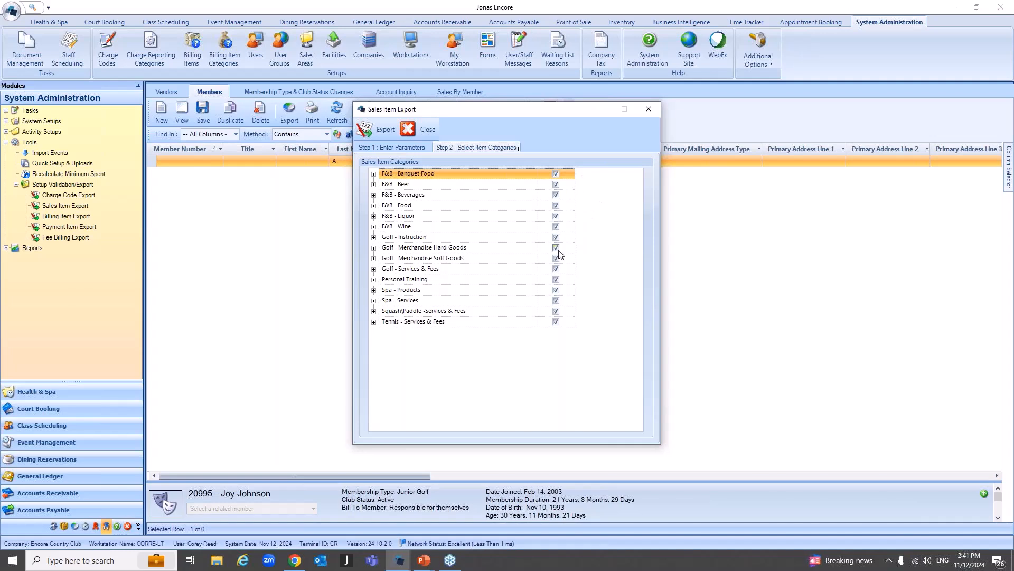
left_click(400, 147)
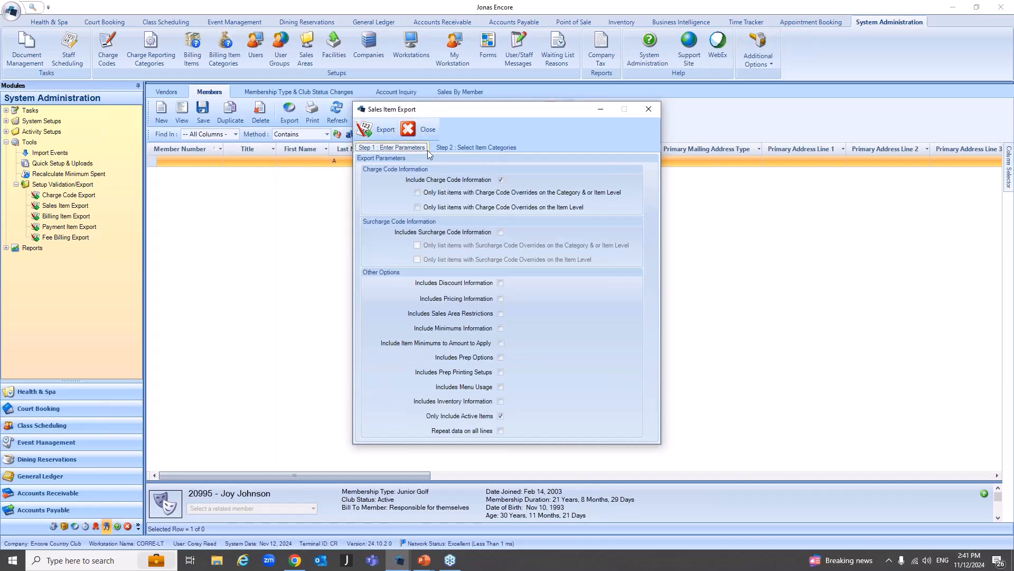
- Export the sales items to Sales Item - Export.xlsx on the Desktop, replacing the existing file, and open the workbook maximized
left_click(372, 131)
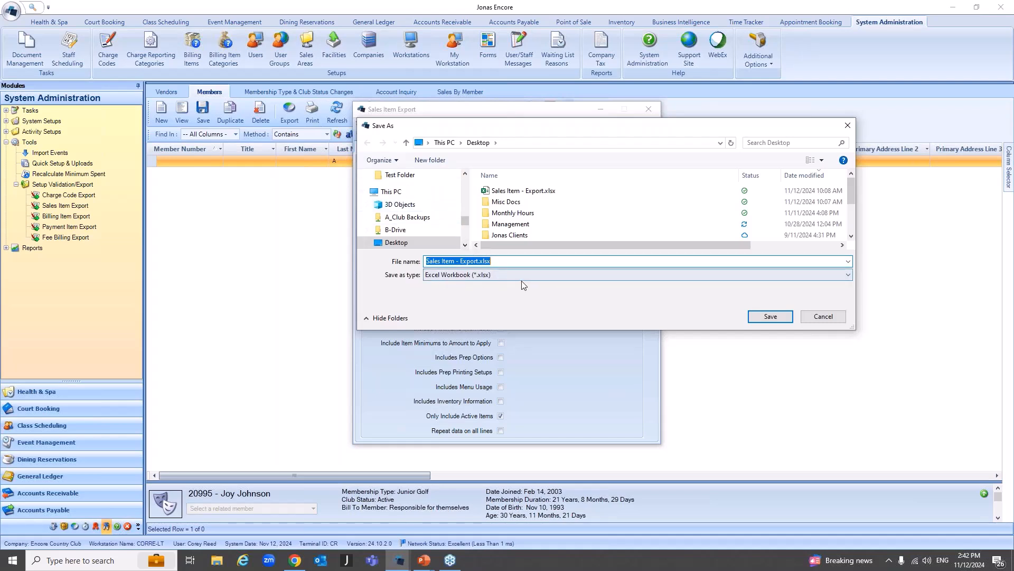
left_click(770, 317)
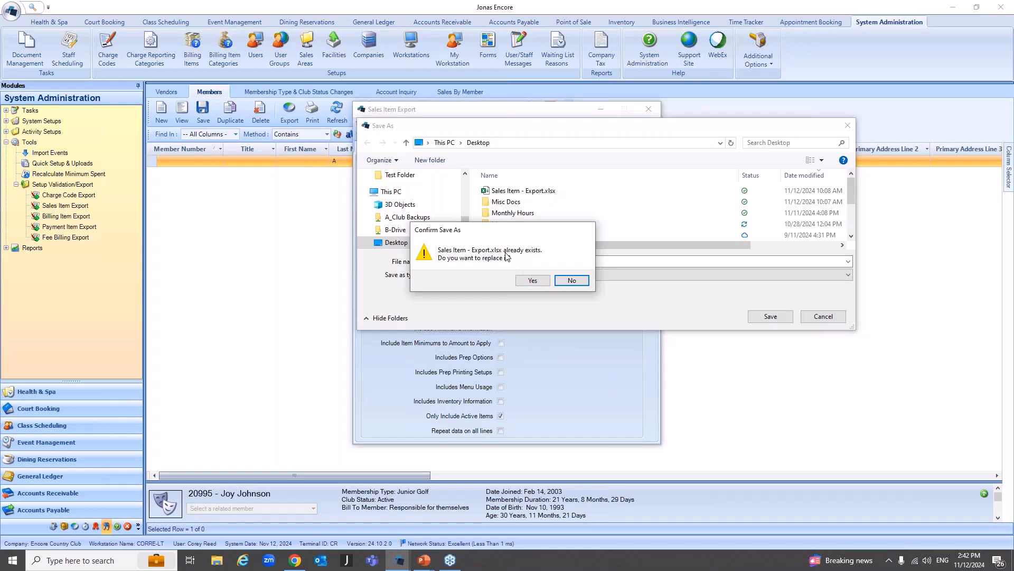
left_click(533, 280)
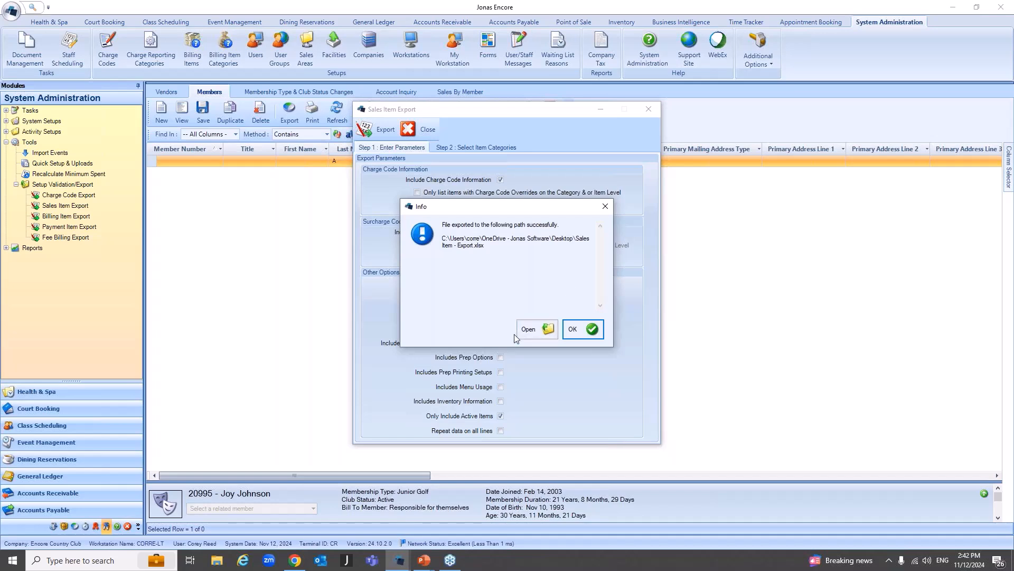
left_click(535, 333)
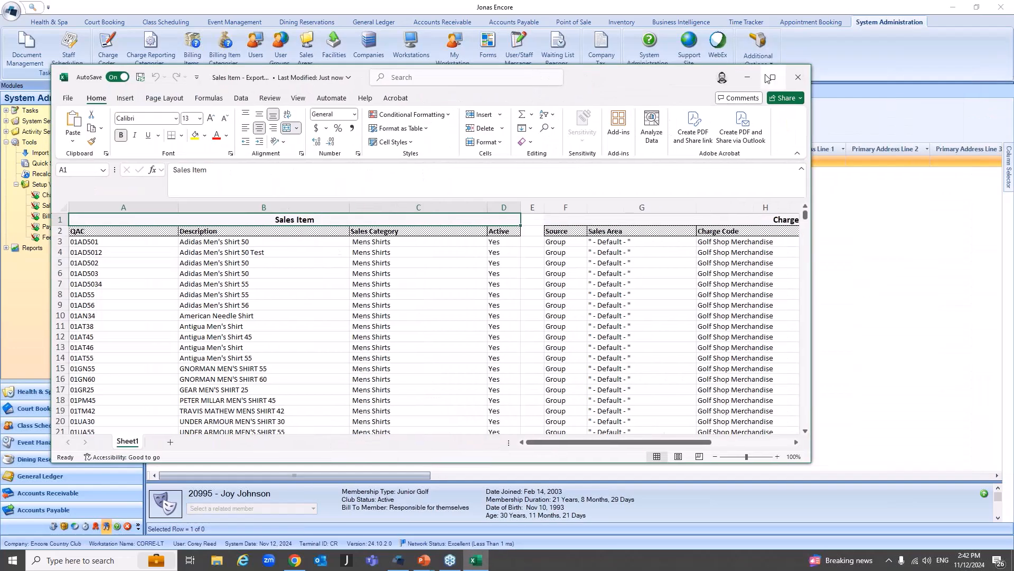
left_click(769, 78)
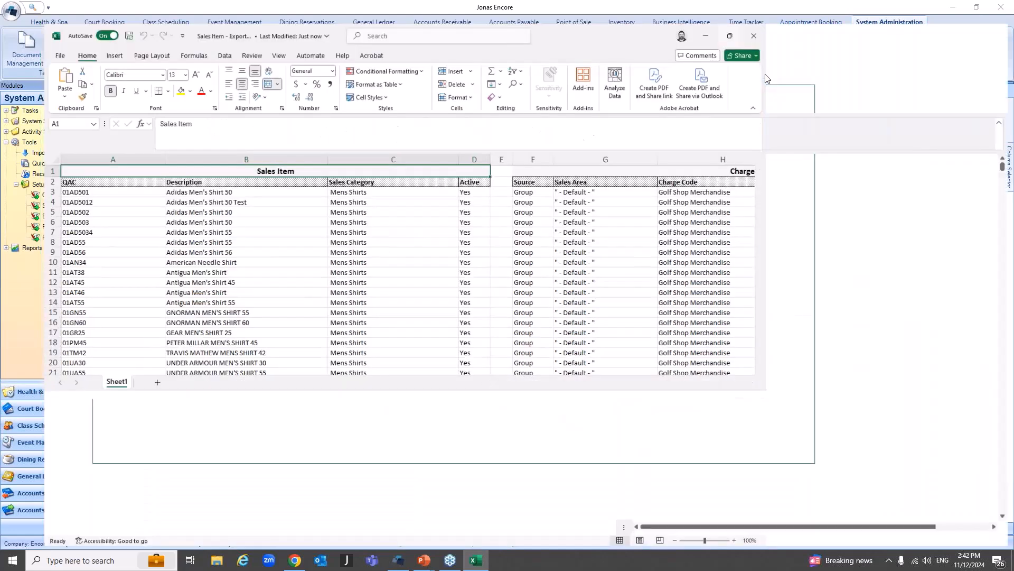
- Examine the first exported item's row across the sales item and charge code columns
left_click(179, 177)
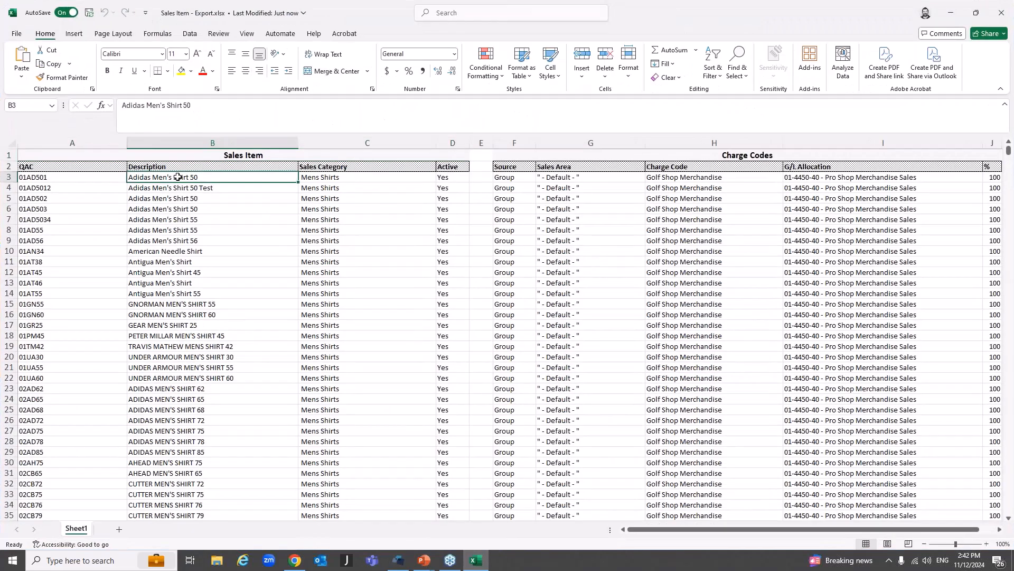
key("Right")
key("Right")
key("Right")
key("Right")
key("Right")
key("Right")
key("Right")
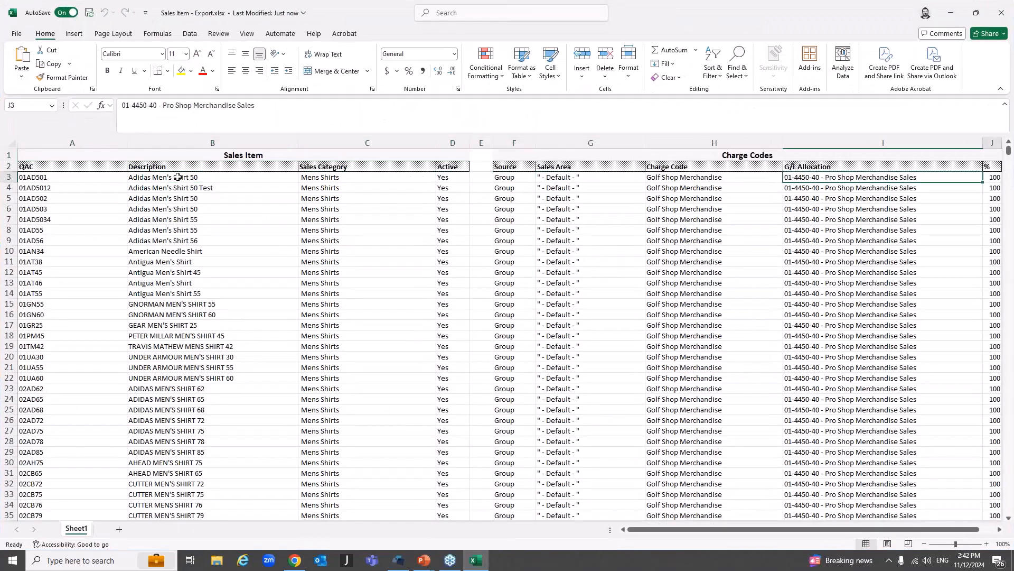
key("Right")
key("Right")
key("Right")
key("Right")
key("Right")
key("Right")
key("Left")
key("Left")
key("Left")
key("Left")
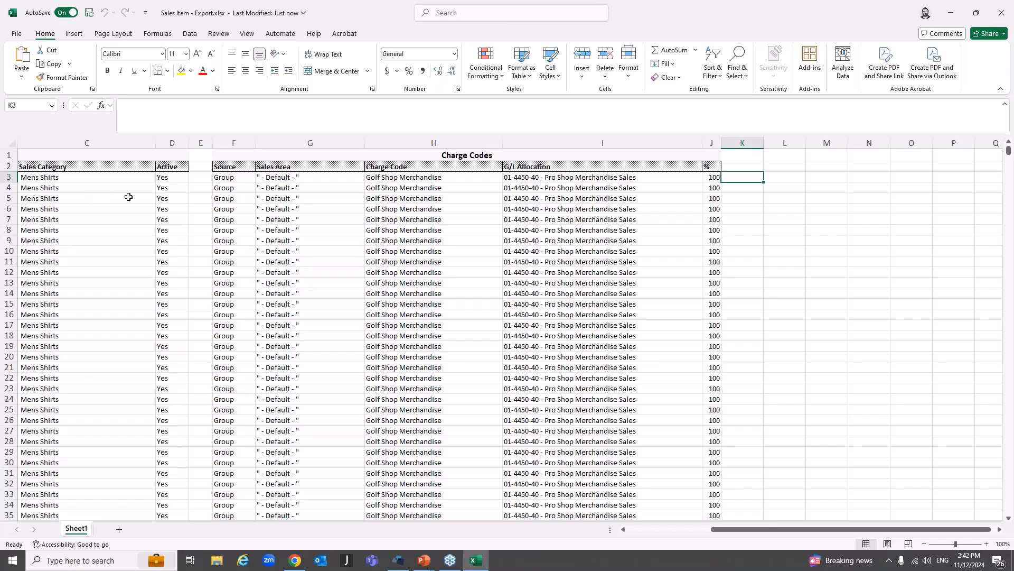
- Examine the charge codes and G/L allocations down the exported sales items, and close the workbook
left_click(413, 177)
left_click_drag(508, 179, 581, 241)
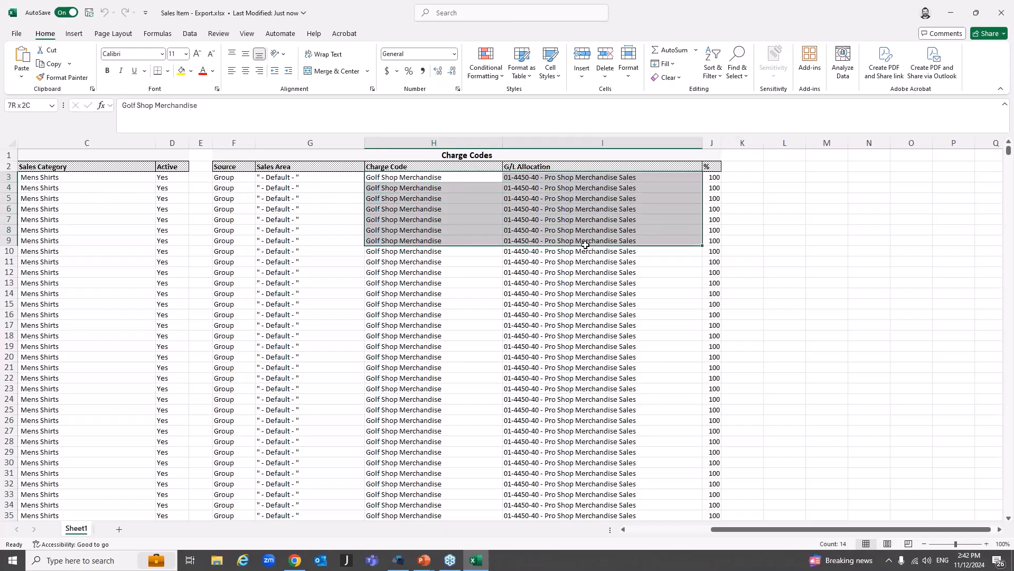
left_click(431, 185)
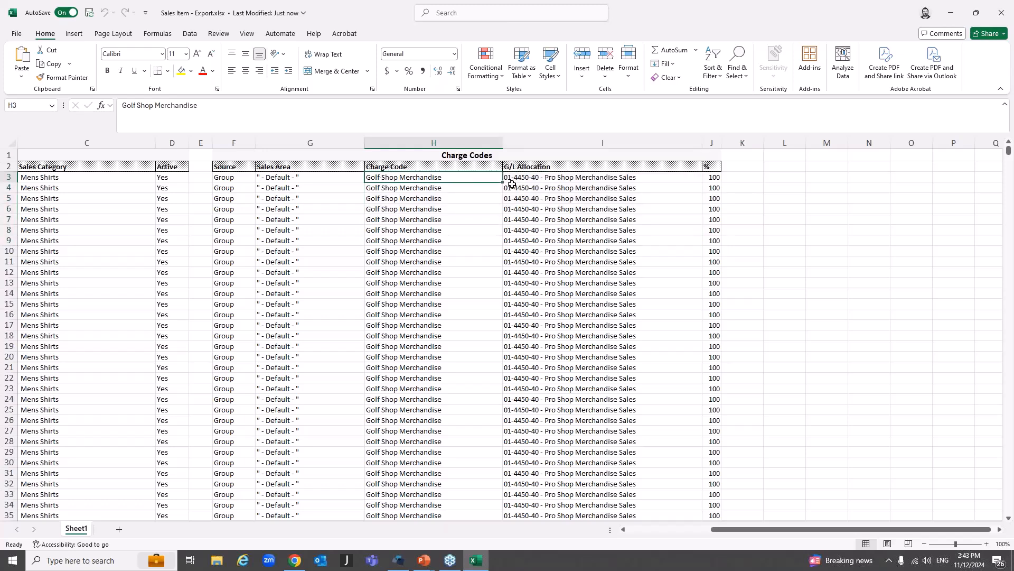
scroll(581, 291, "down", 20)
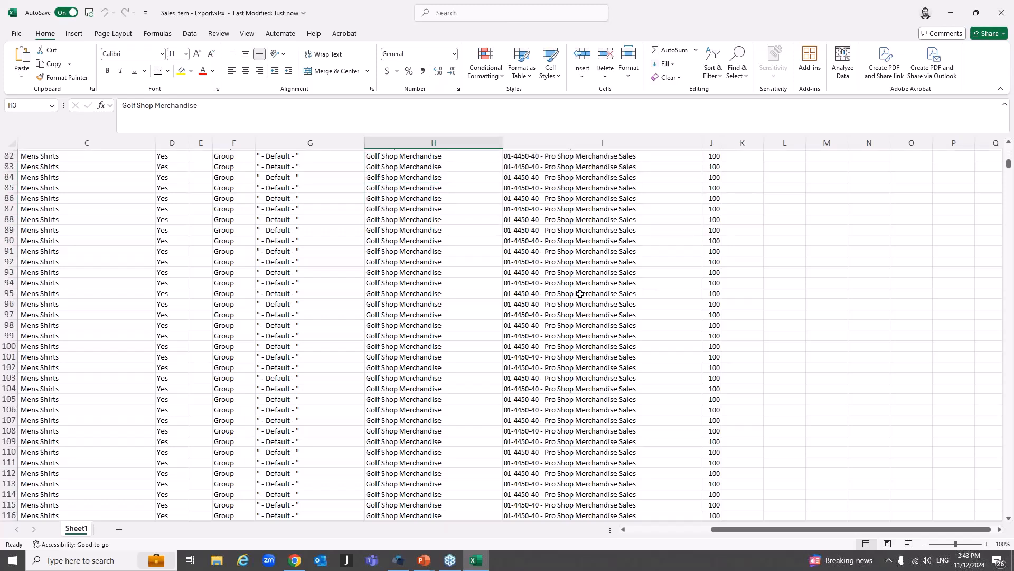
scroll(572, 290, "down", 20)
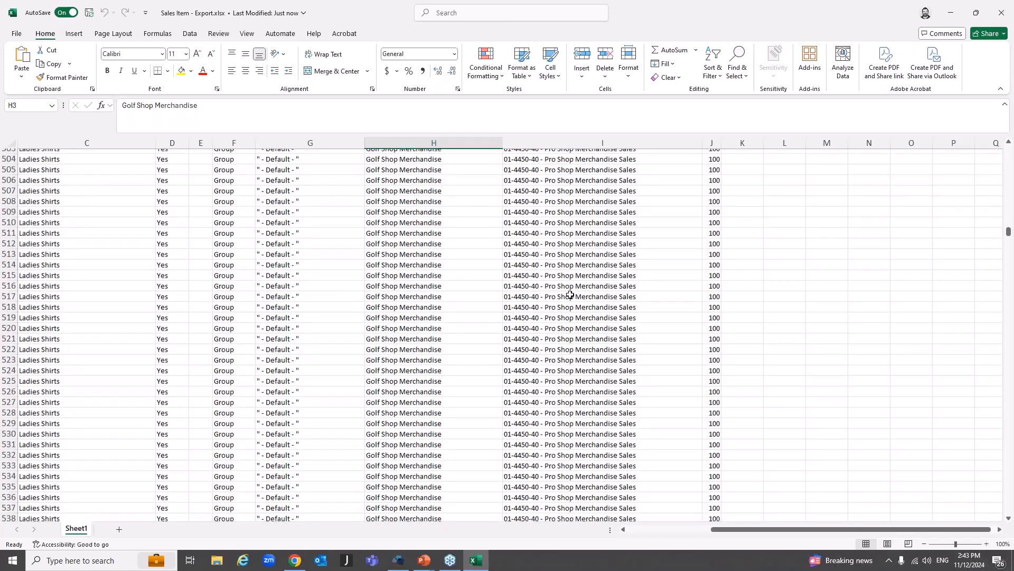
scroll(579, 296, "down", 20)
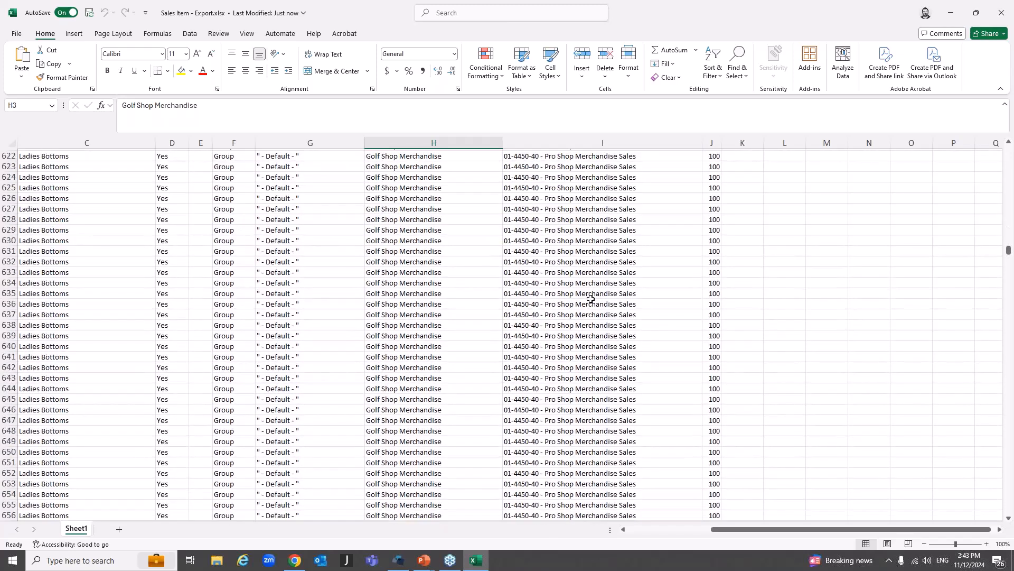
scroll(581, 299, "down", 20)
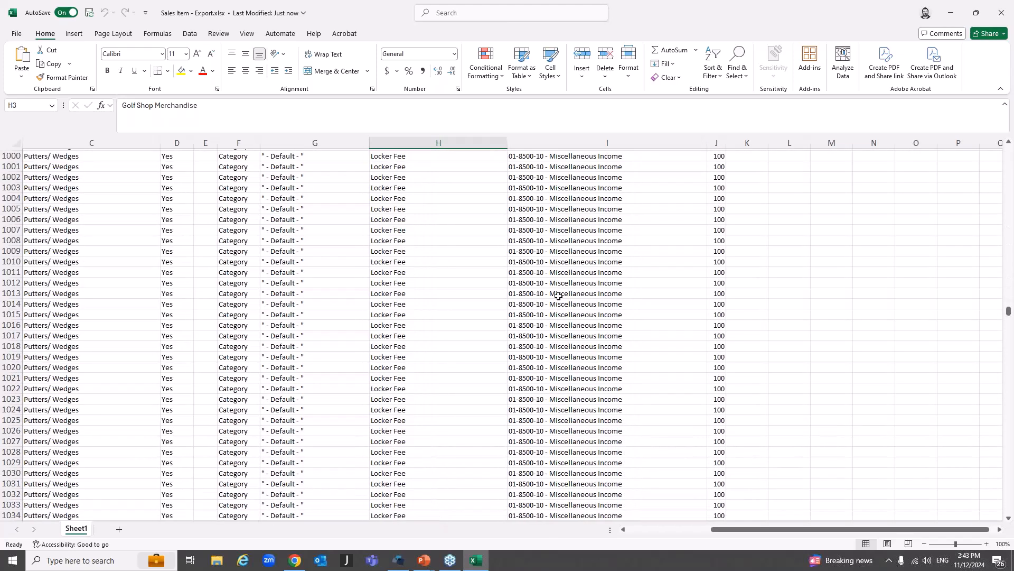
scroll(560, 301, "down", 20)
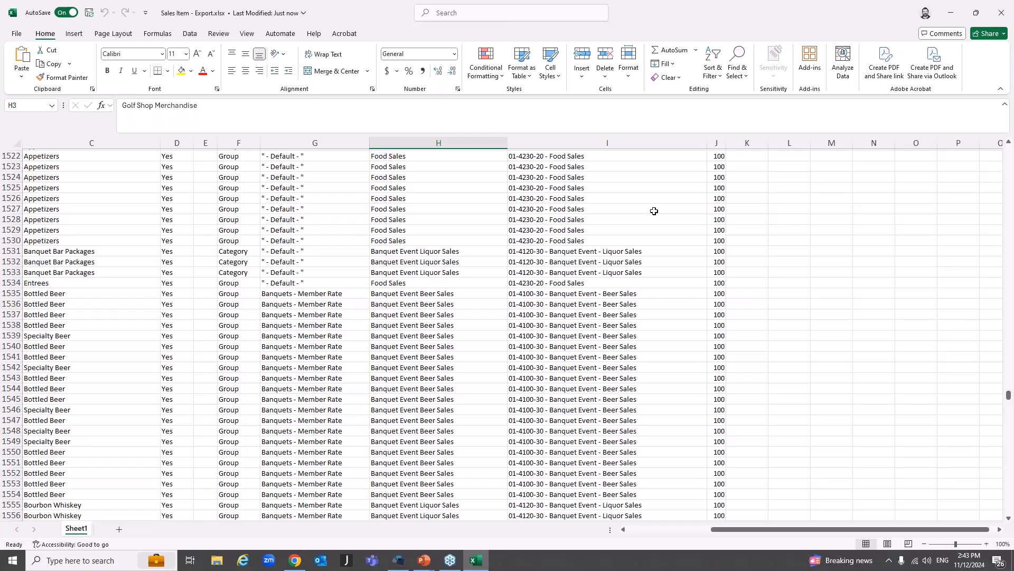
left_click(1001, 12)
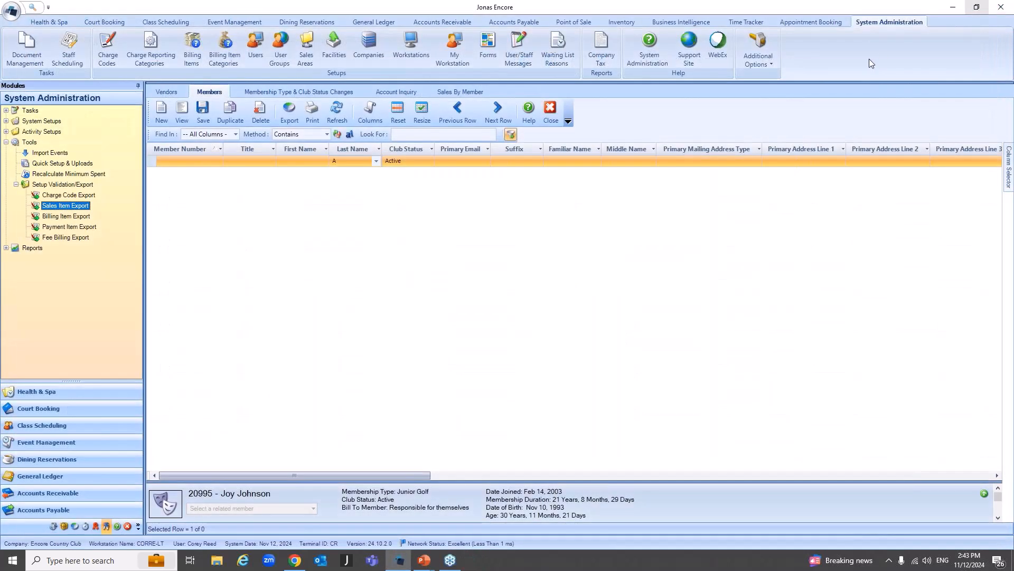
- Point out the Charge Code and Billing Item exports, and switch to the Setup Validation Reports slide
left_click(58, 195)
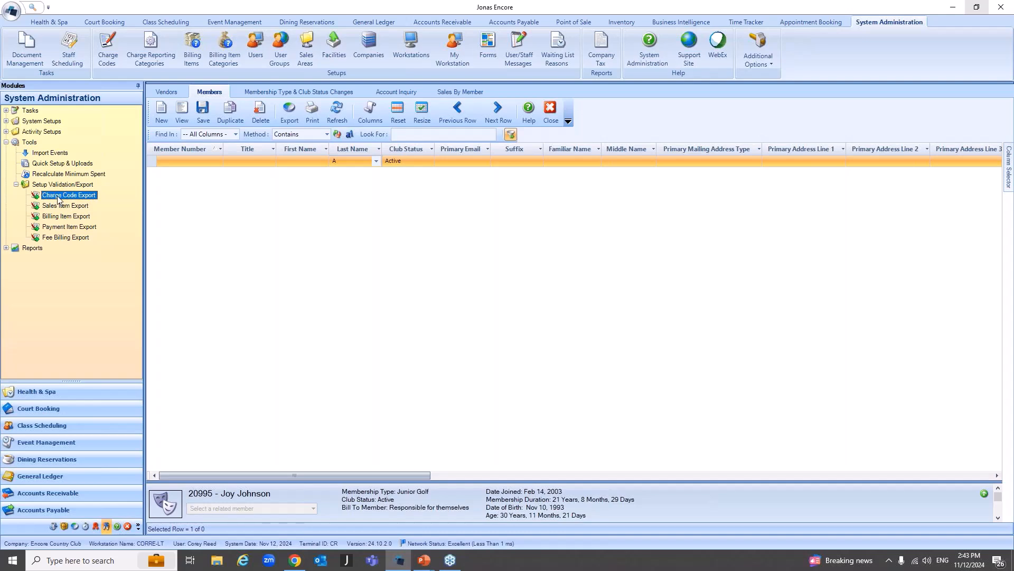
left_click(72, 217)
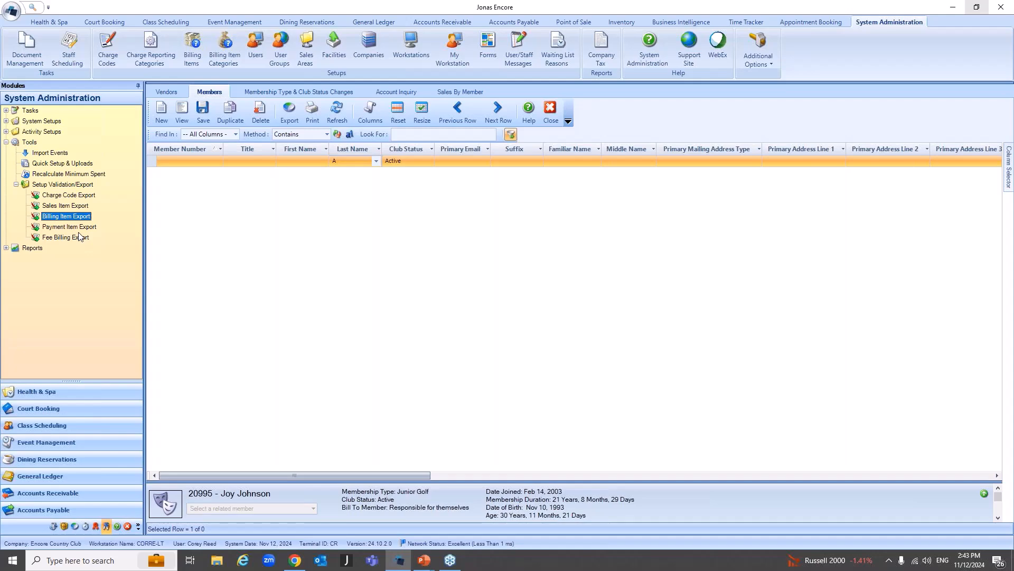
key("alt+Tab")
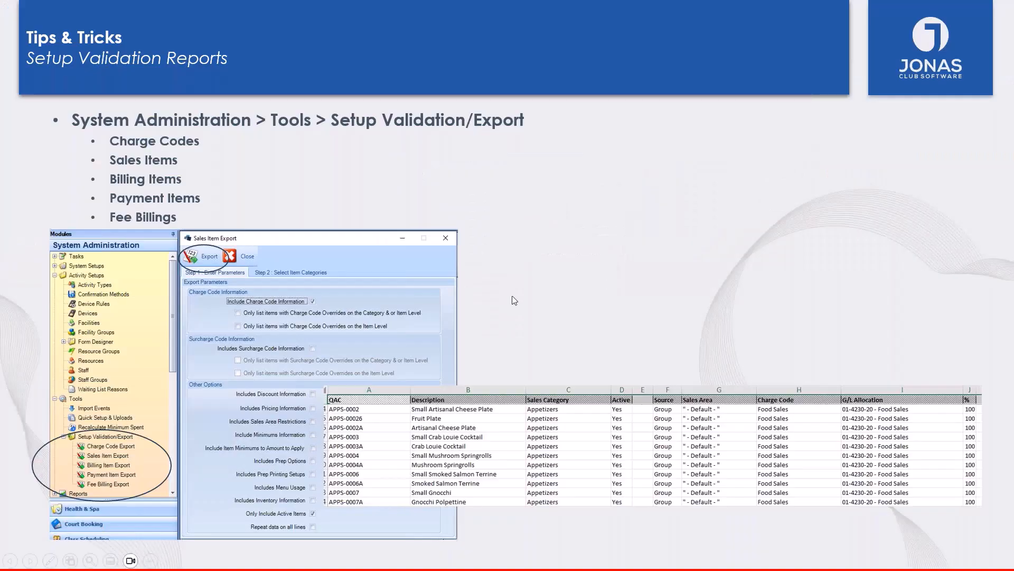
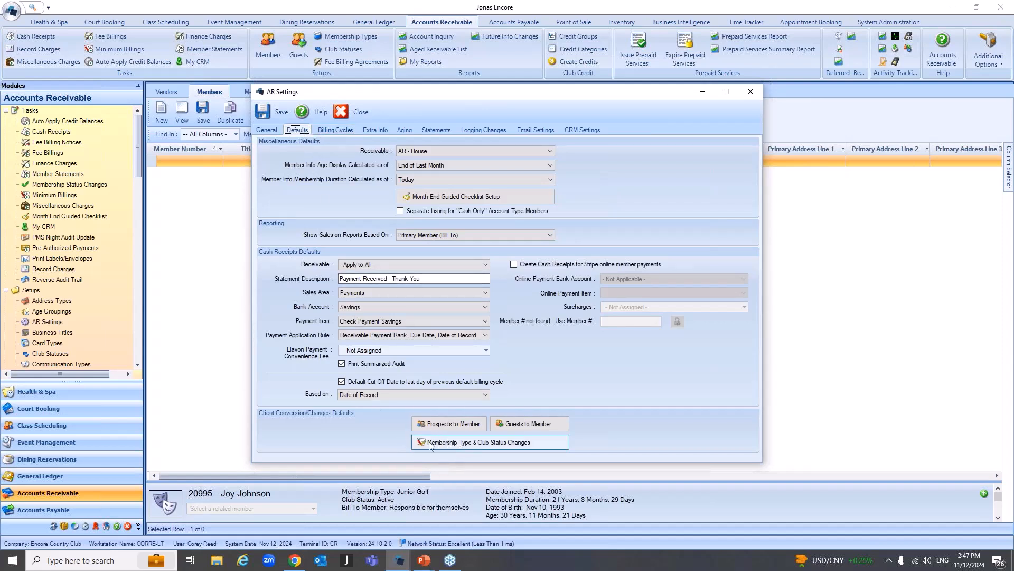
- Open the Membership Type & Club Status Changes defaults in AR Settings and review the Junior Golf to Single Golf row
left_click(488, 443)
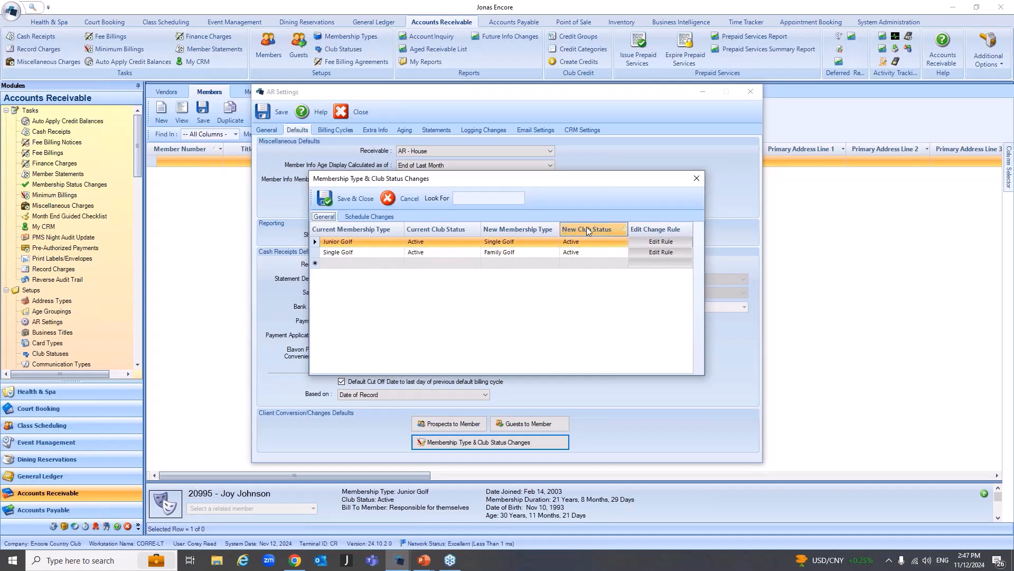
left_click(314, 243)
left_click(338, 242)
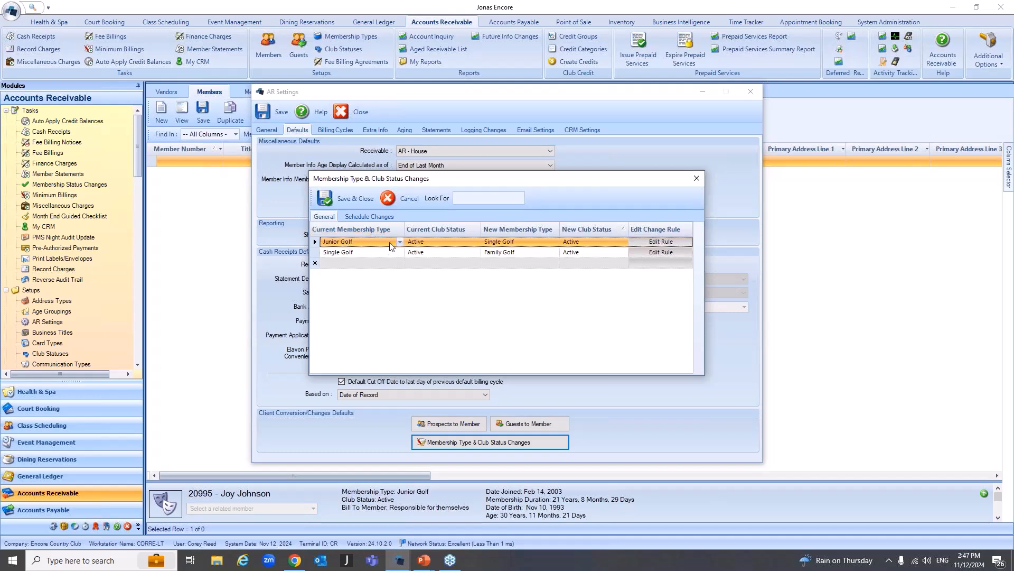
left_click(445, 241)
left_click(588, 242)
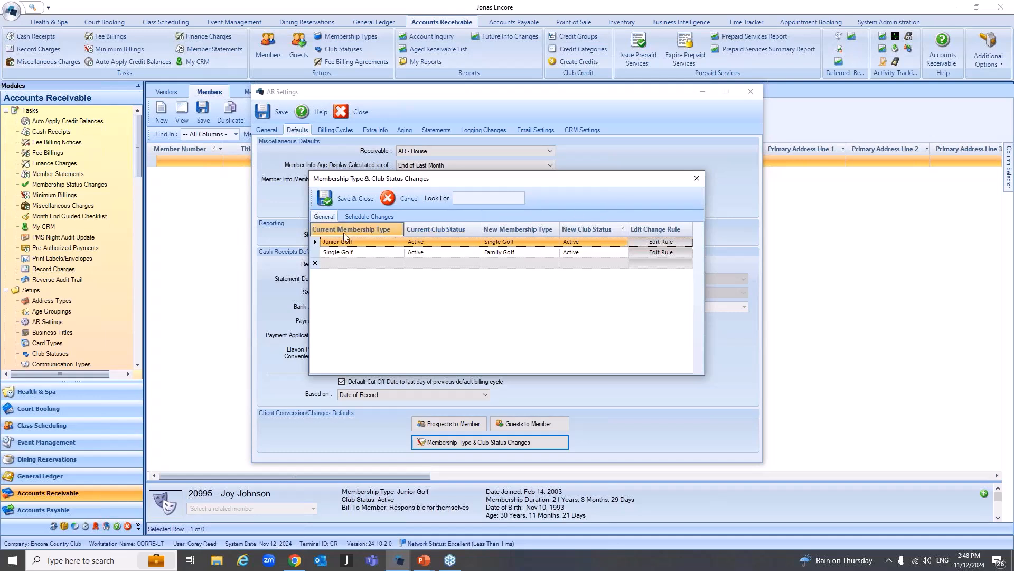
left_click(417, 242)
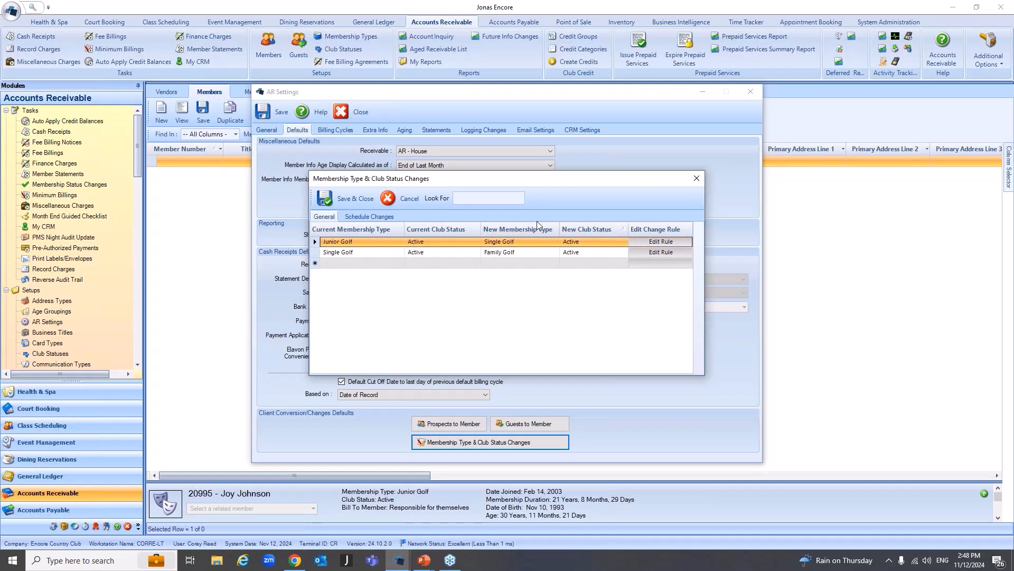
left_click(545, 243)
- Open the change rule for the Junior Golf to Single Golf row and choose Age Only as its change criteria
left_click(663, 242)
left_click(665, 243)
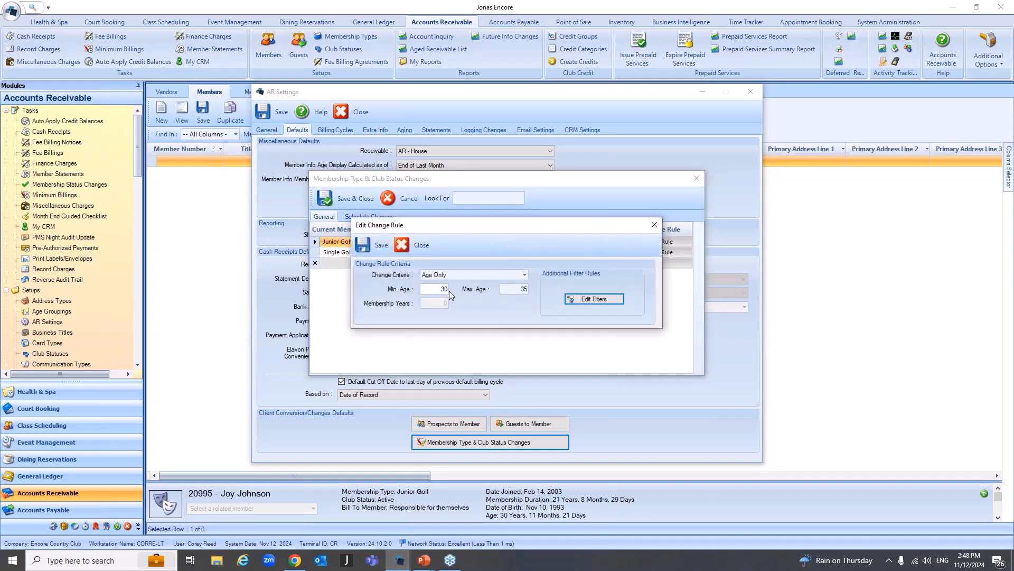
left_click(456, 273)
left_click(456, 274)
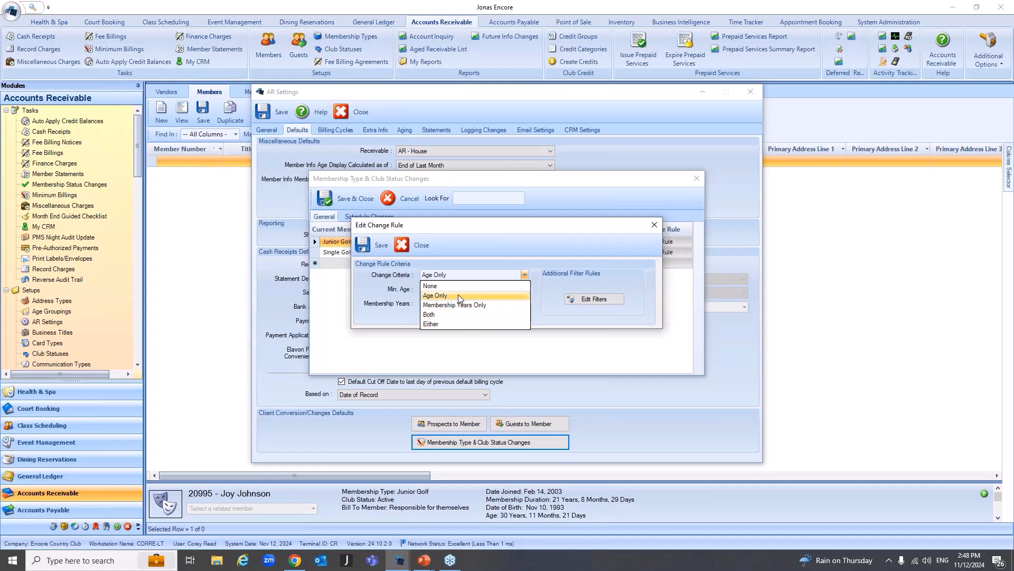
left_click(435, 295)
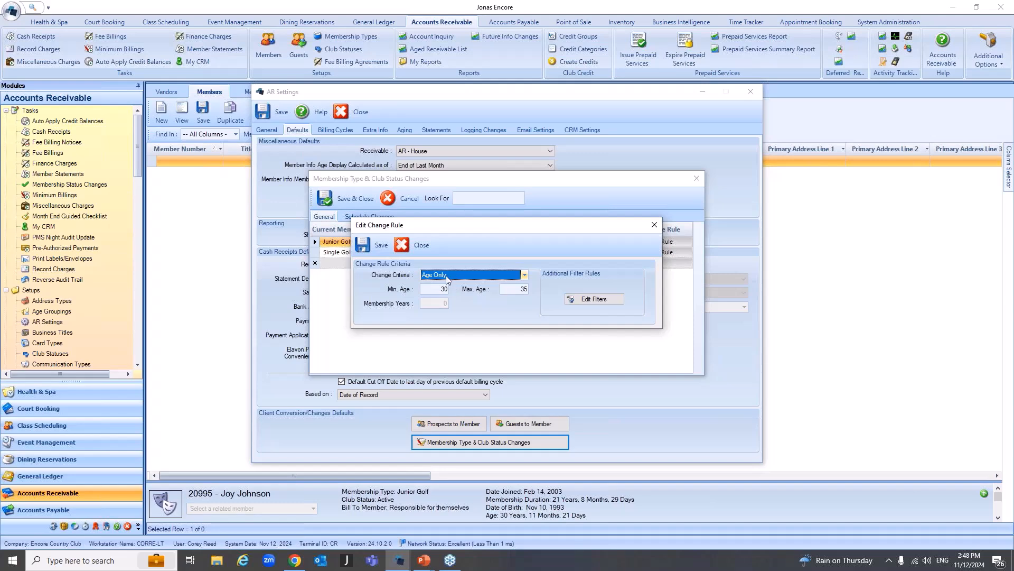
- Review the Board Member additional filter on the Junior Golf to Single Golf change rule, and save the rule
left_click_drag(481, 229, 482, 283)
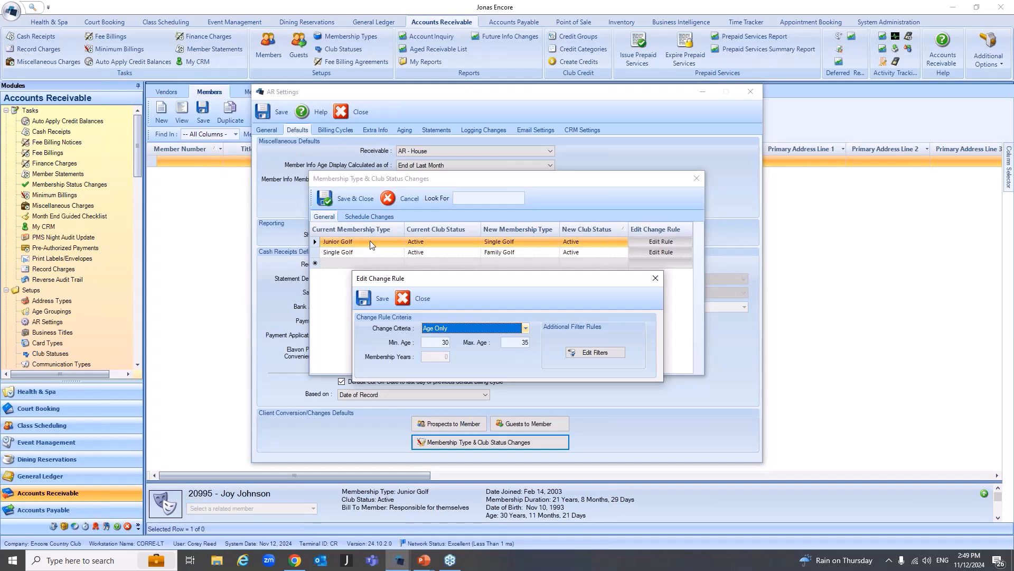
left_click(595, 354)
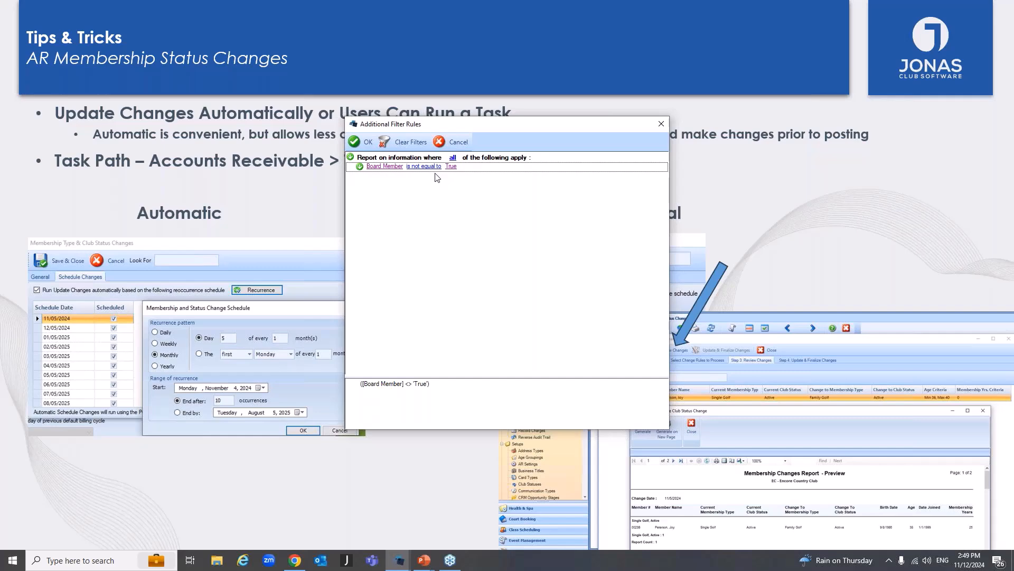
left_click(368, 141)
key("alt+Tab")
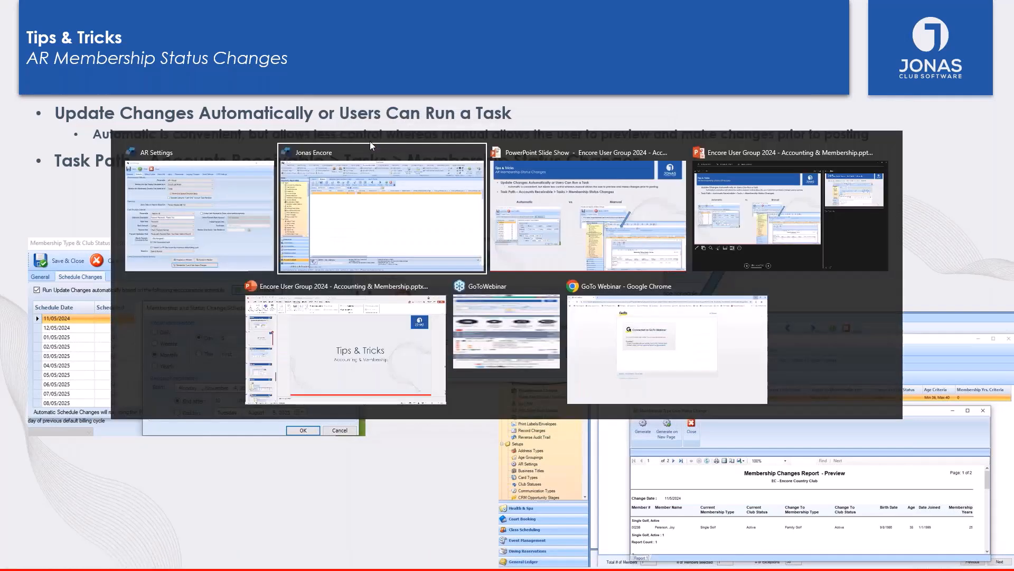
key("alt+Tab")
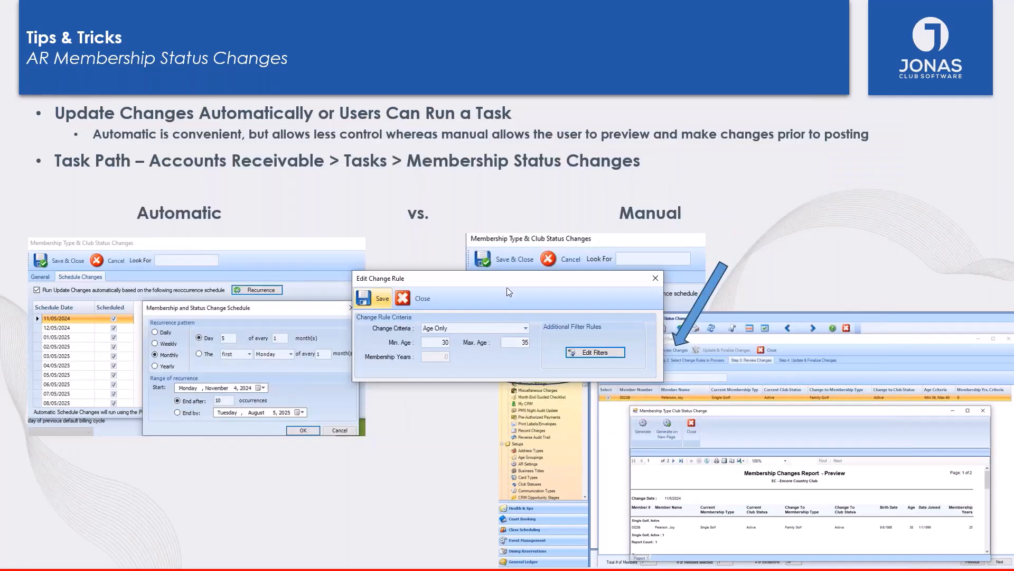
key("alt+Tab")
left_click(372, 300)
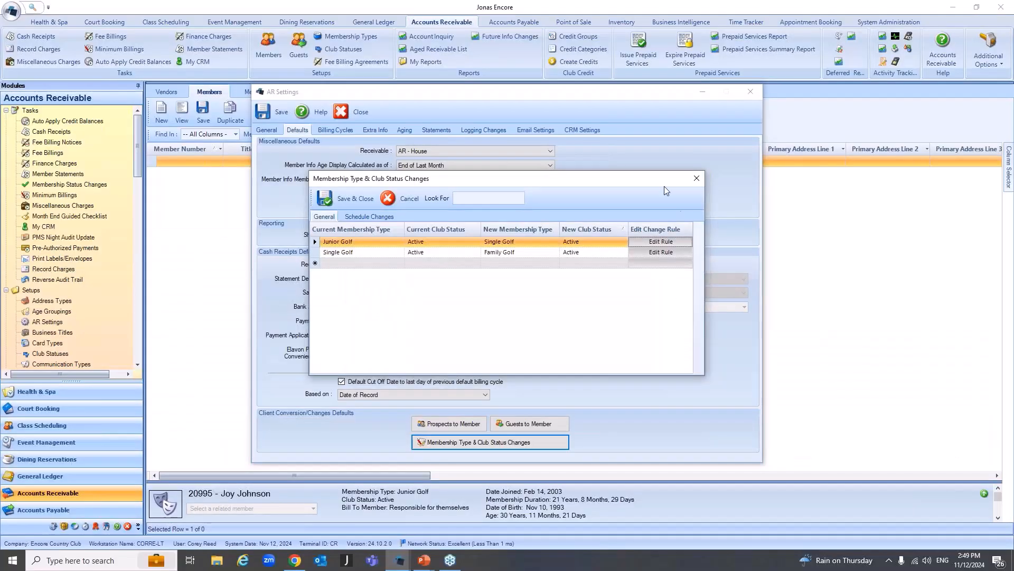
- Check the recurrence options for automatic update changes, leave automatic runs disabled, and save the status change defaults and AR settings
left_click(370, 217)
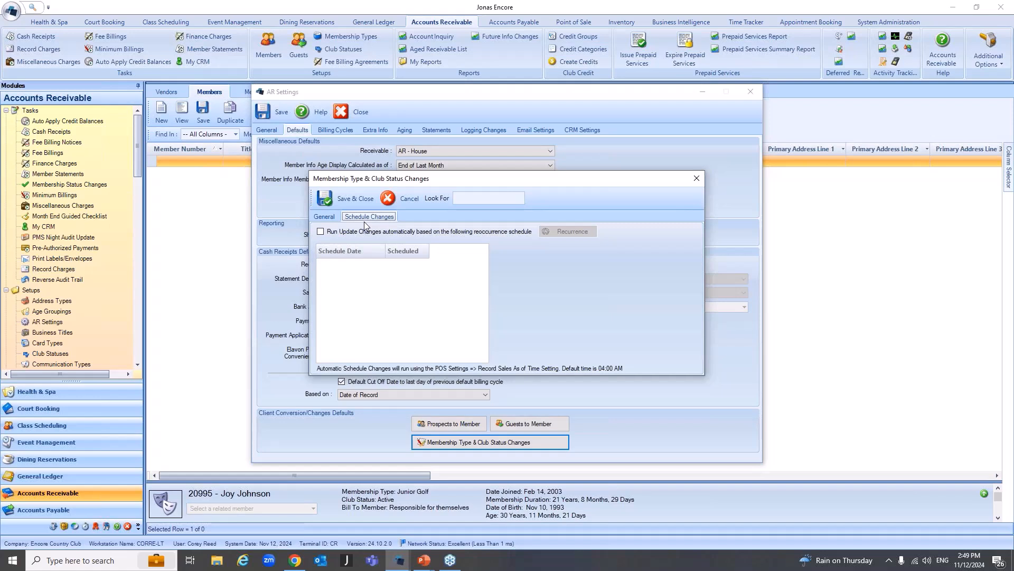
left_click(320, 235)
left_click(574, 232)
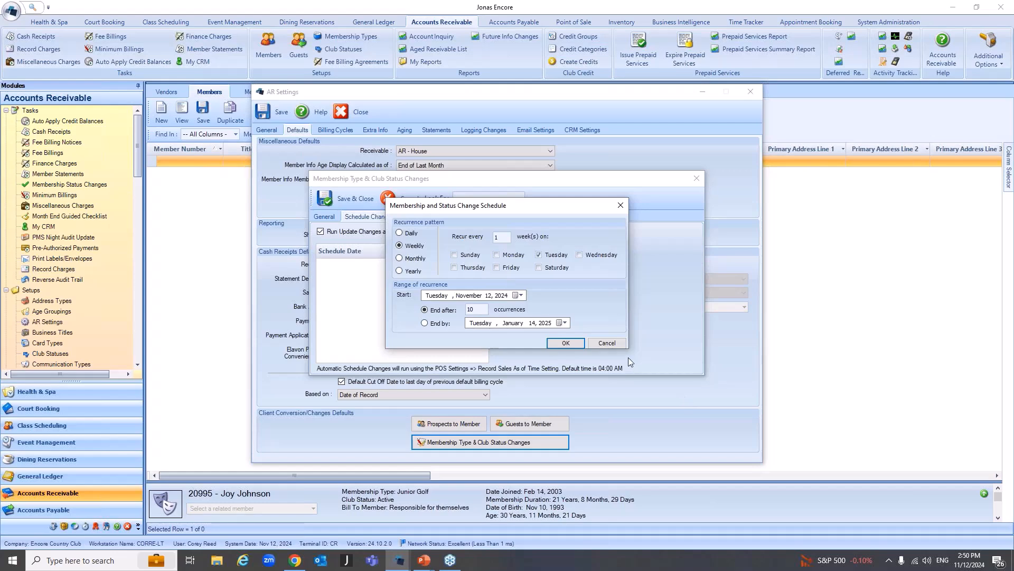
left_click(607, 343)
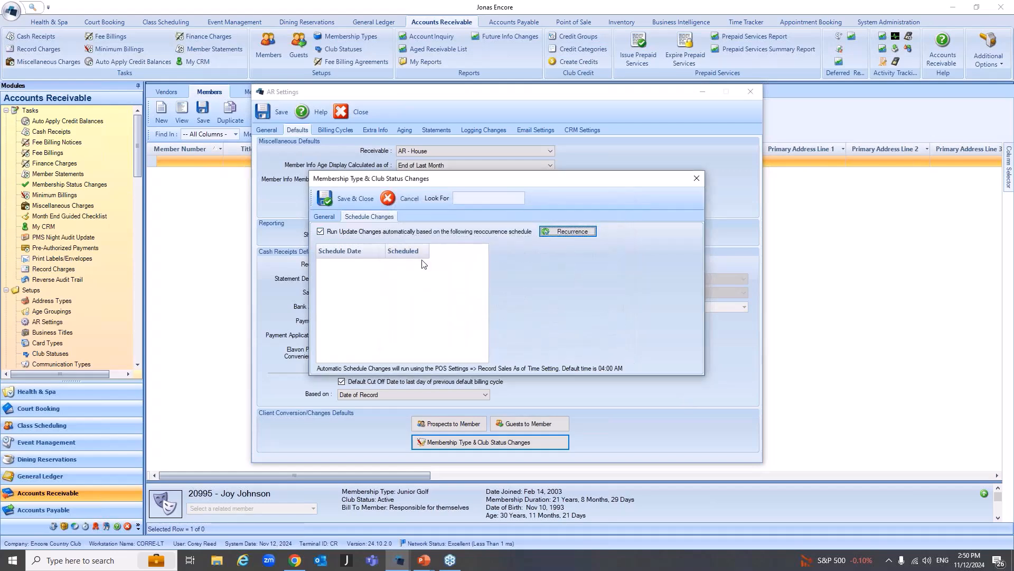
left_click(320, 231)
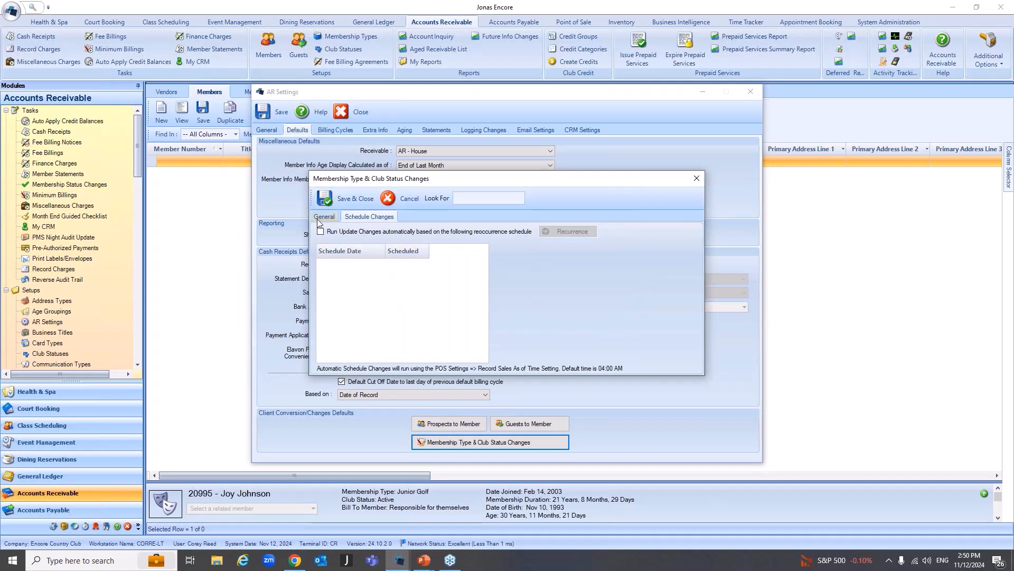
left_click(343, 200)
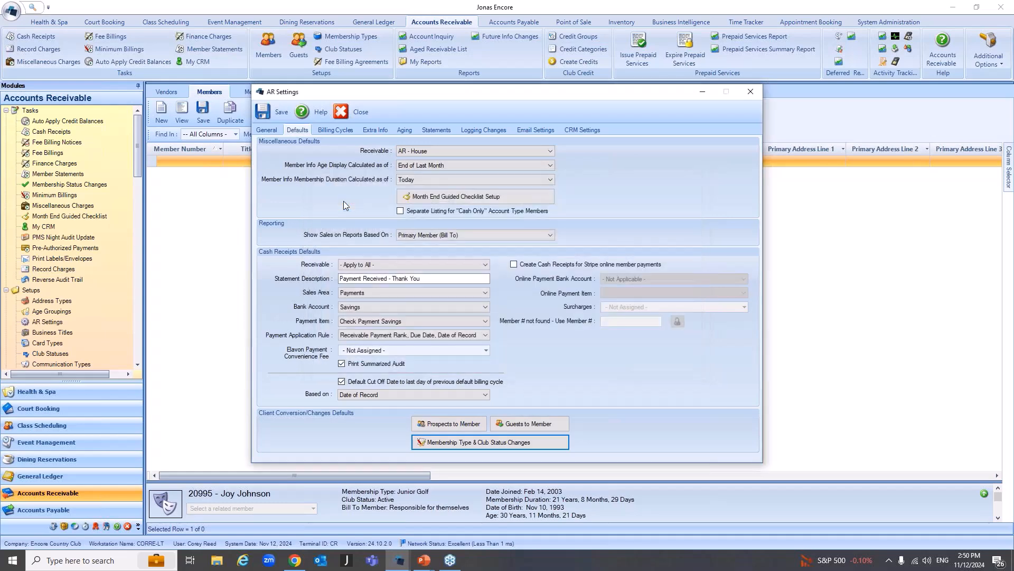
left_click(274, 109)
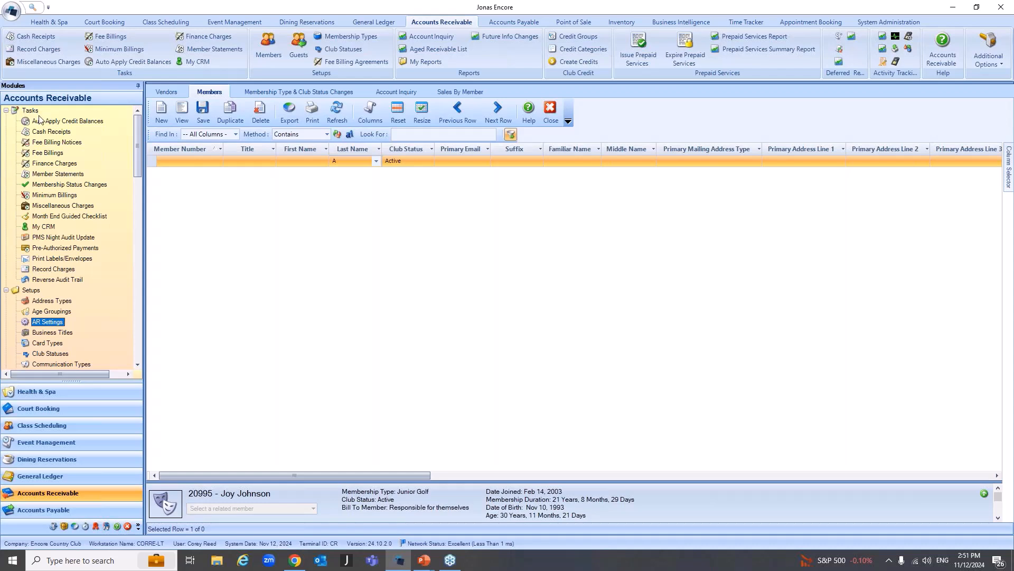
- Start a new Membership Status Changes run and advance through the change date and change rules to reviewing the changes
left_click(60, 185)
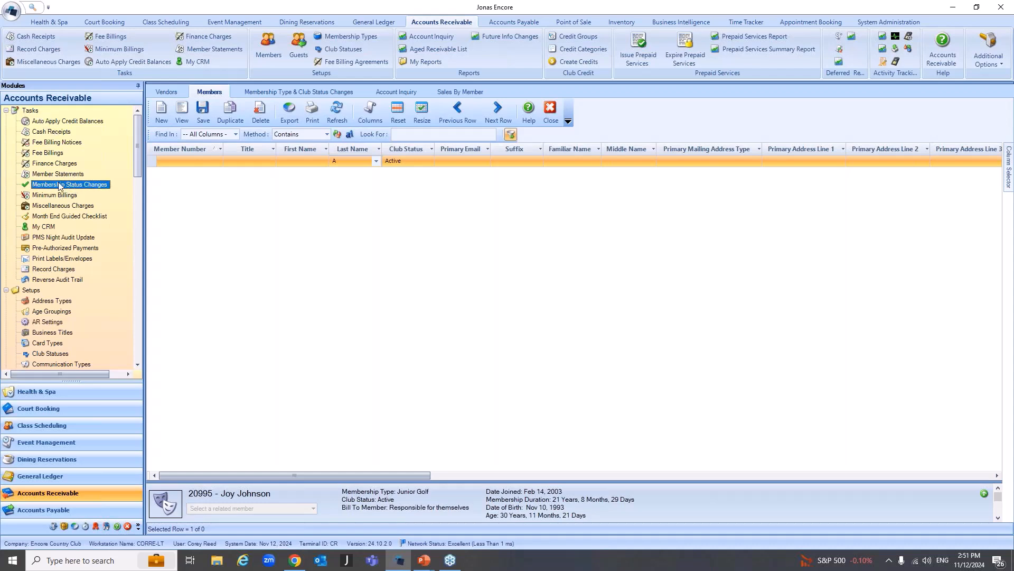
double_click(76, 186)
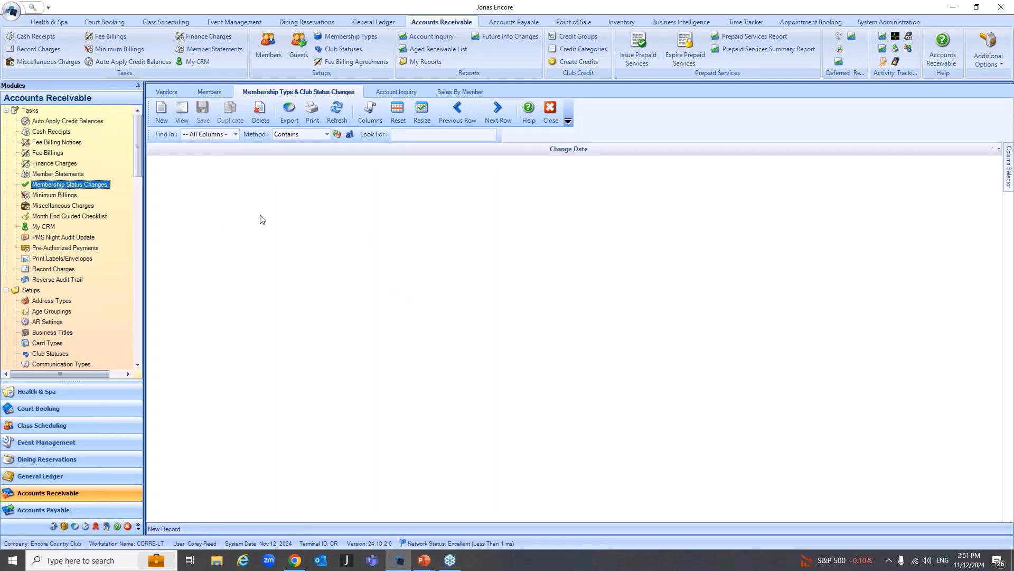
left_click(161, 112)
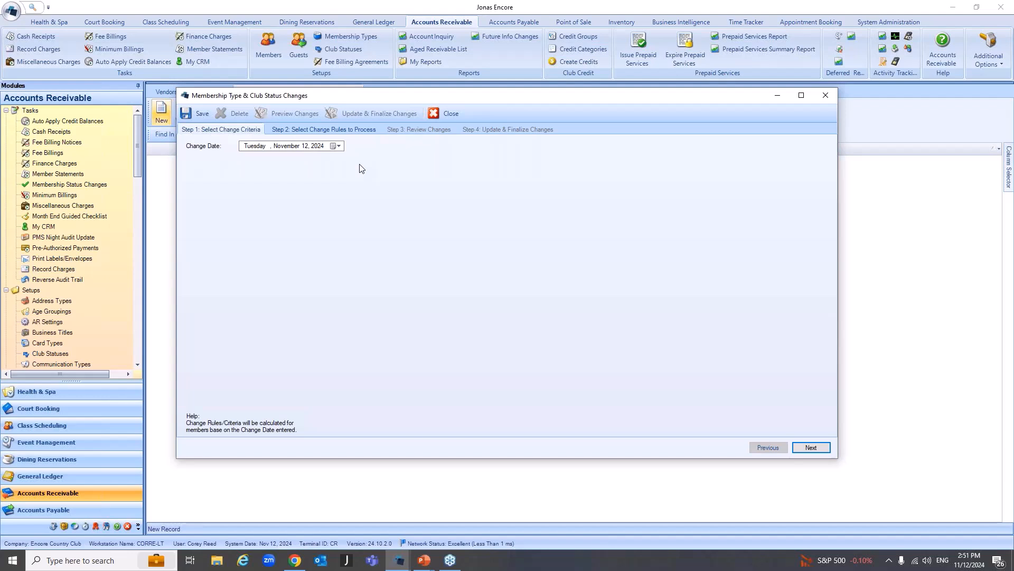
left_click(321, 129)
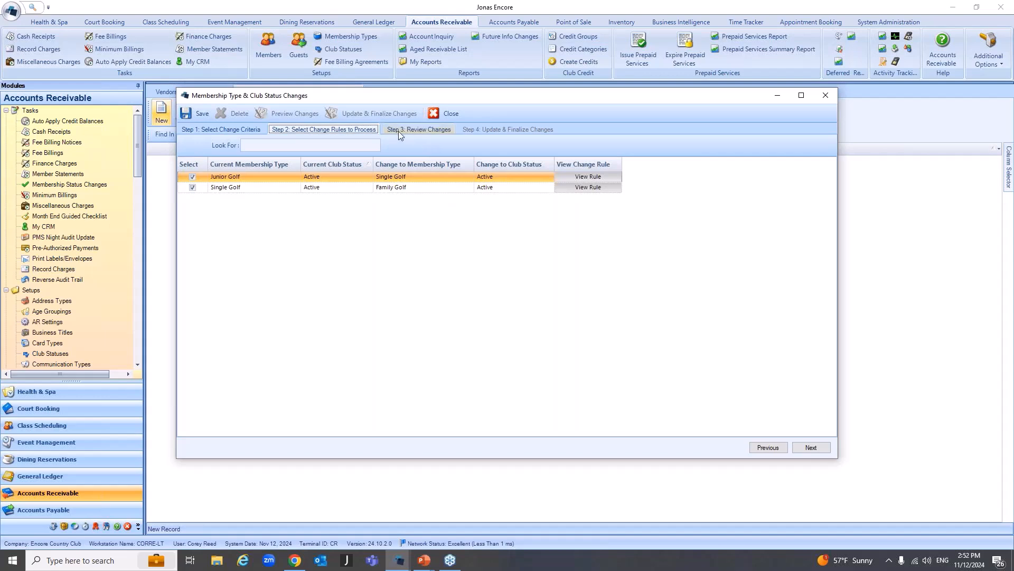
left_click(416, 128)
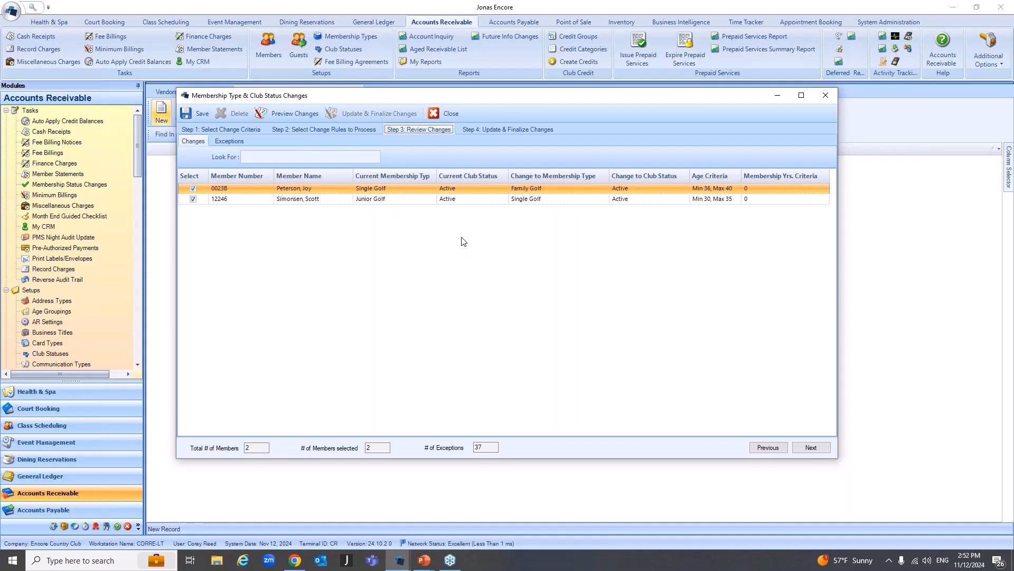
- Examine the proposed membership type changes for each member and the reasons given in the list of exceptions
left_click(376, 190)
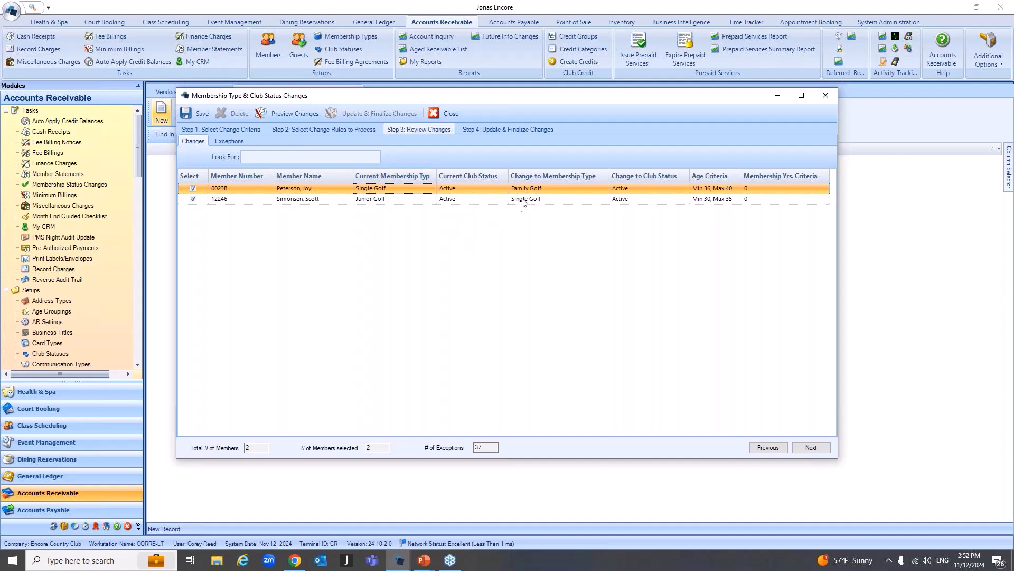
left_click(378, 201)
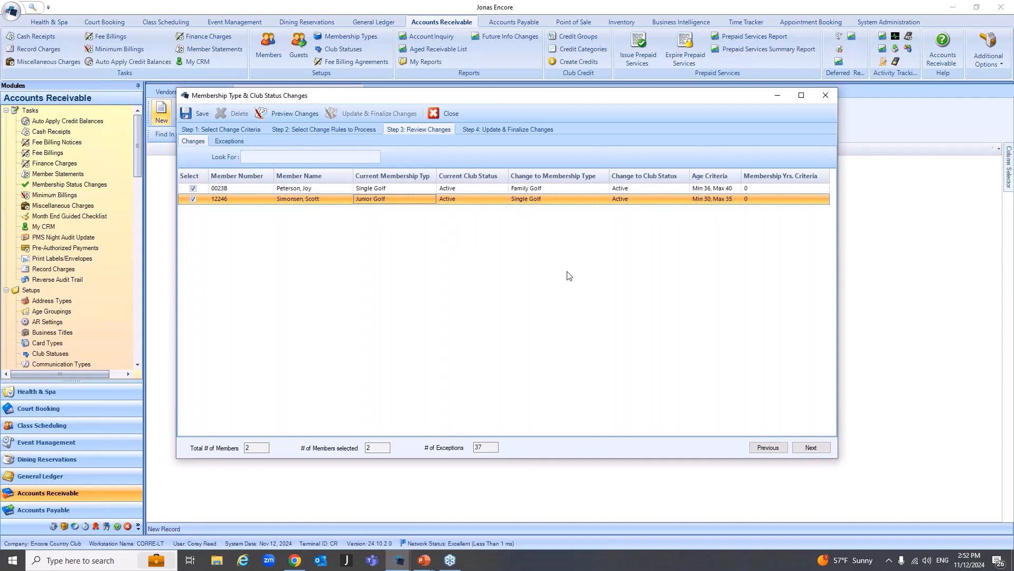
left_click(226, 141)
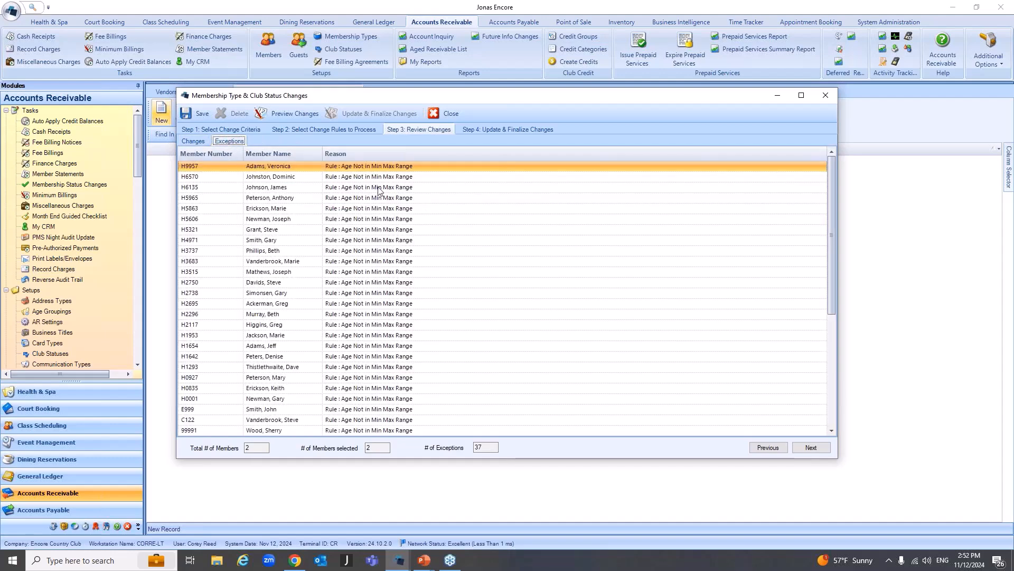
scroll(383, 302, "down", 4)
scroll(383, 302, "up", 4)
scroll(383, 302, "down", 4)
scroll(383, 303, "up", 4)
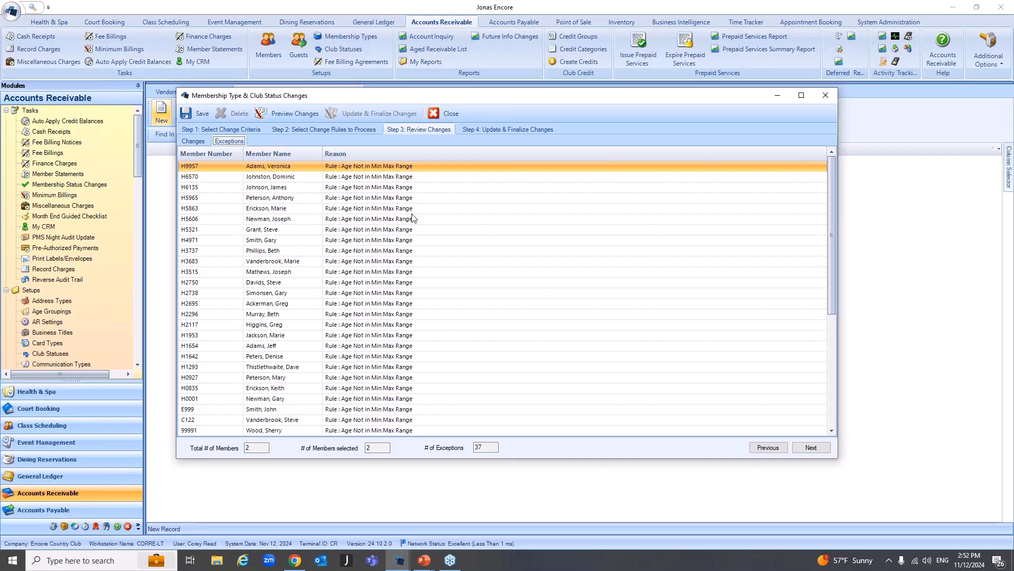
- Return to the proposed changes, preview the Membership Changes Report, and close the preview
left_click(194, 141)
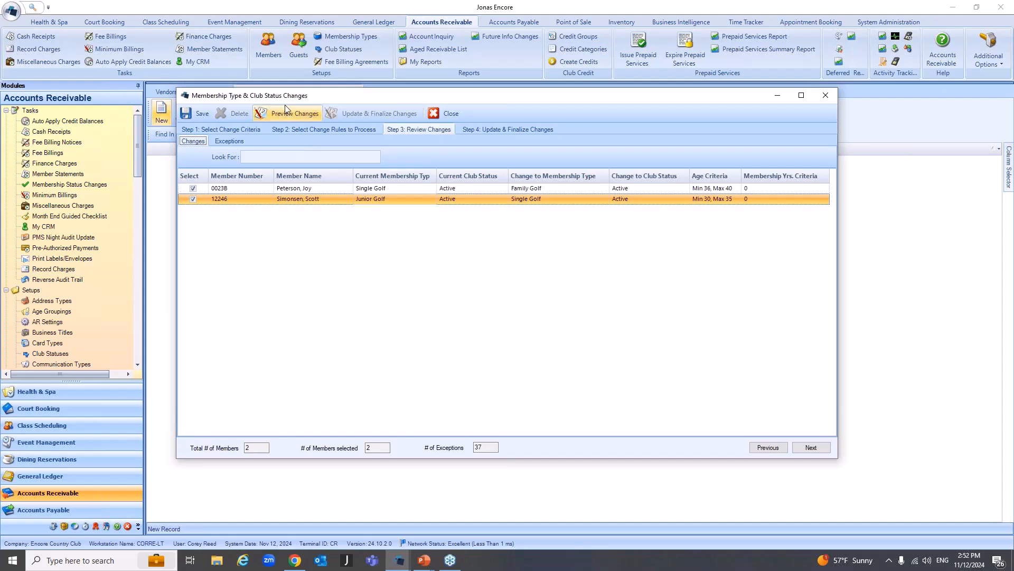
left_click(284, 113)
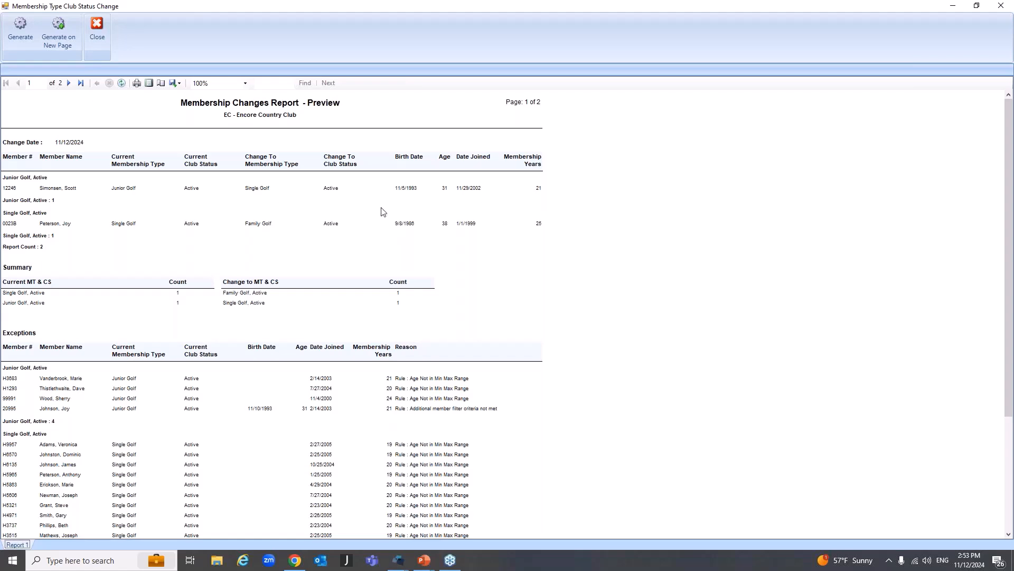
left_click(97, 32)
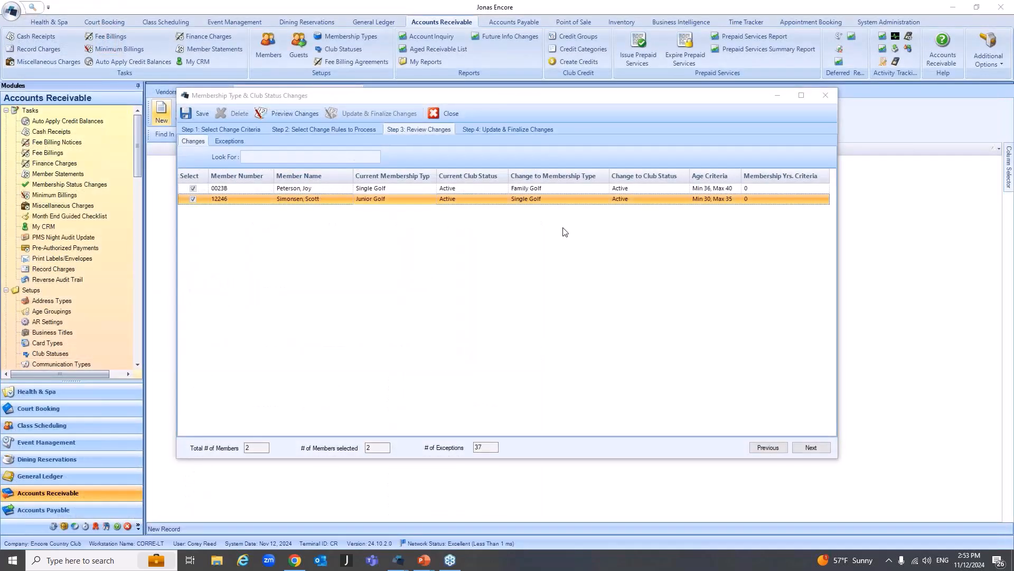
- Update and finalize the membership changes, and close the final report and the status changes window
left_click(486, 129)
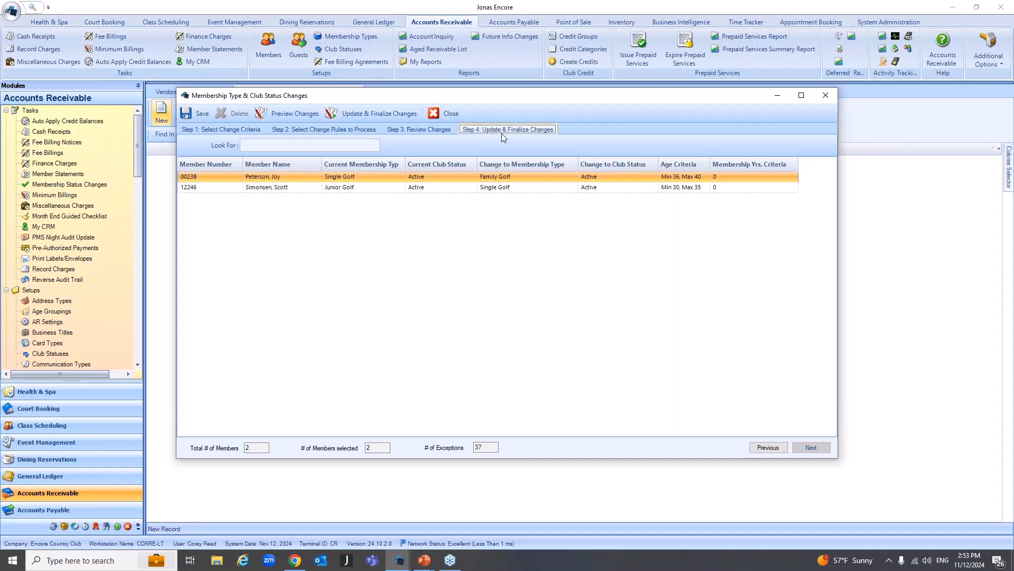
left_click(382, 112)
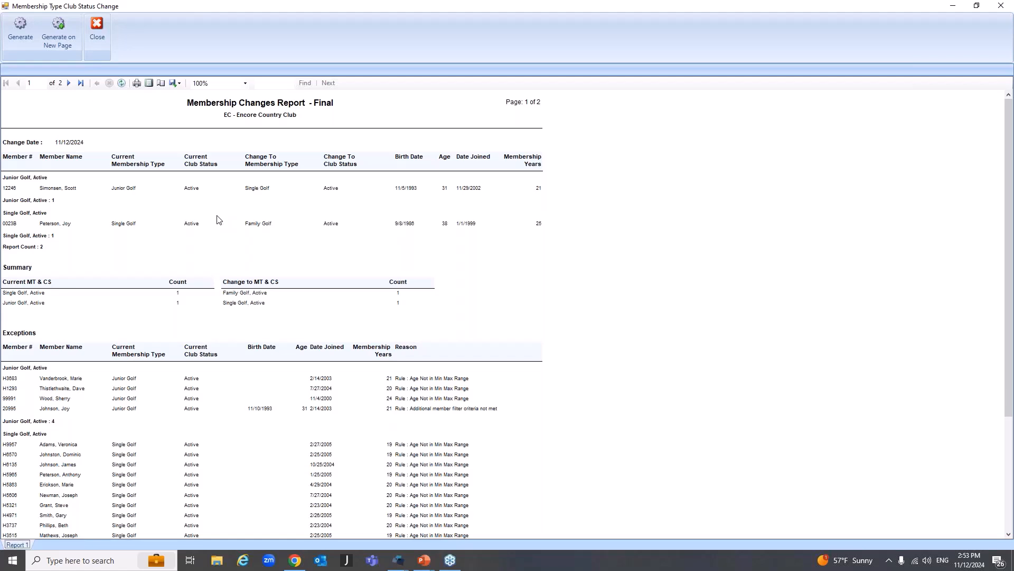
left_click(97, 29)
left_click(441, 114)
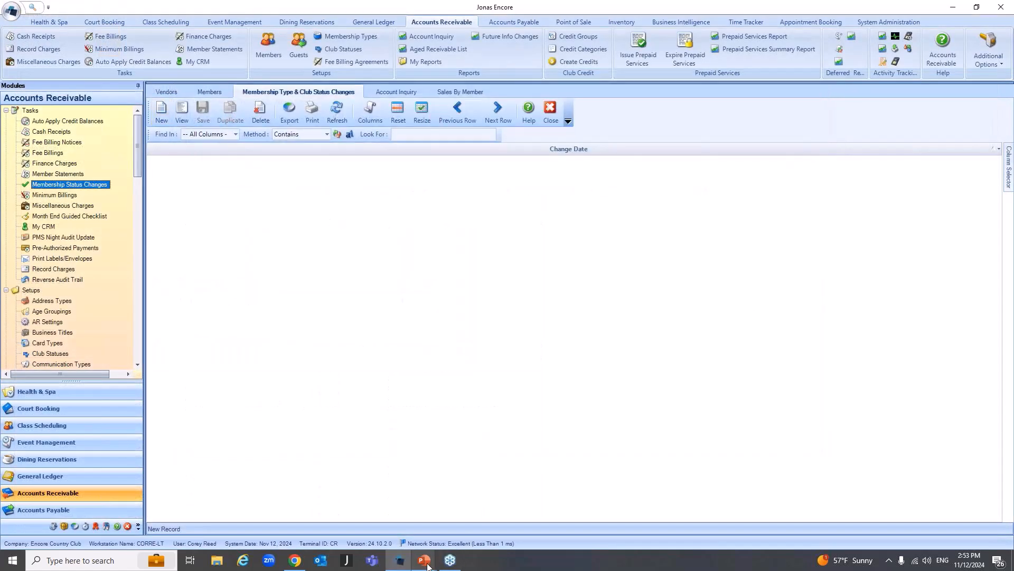
- Switch to the PowerPoint slide show and advance to the Member Account Inquiry slide on printing and emailing selected documents
key("alt+Tab")
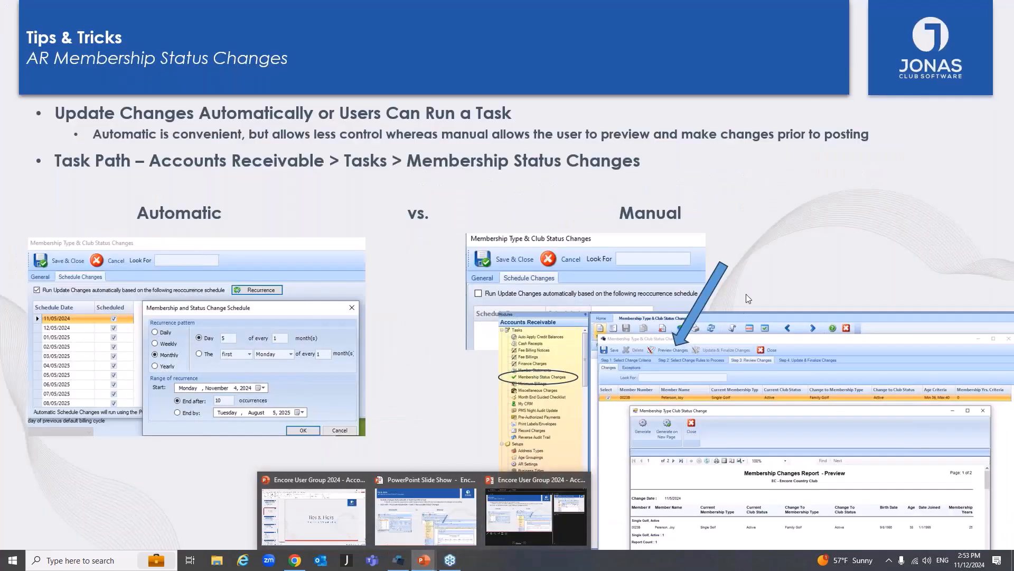
left_click(812, 264)
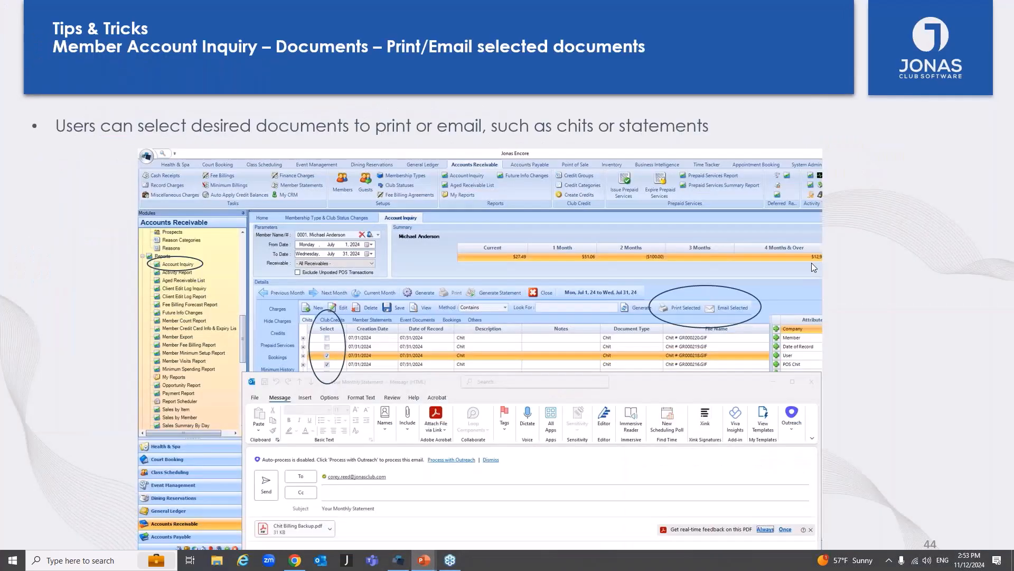
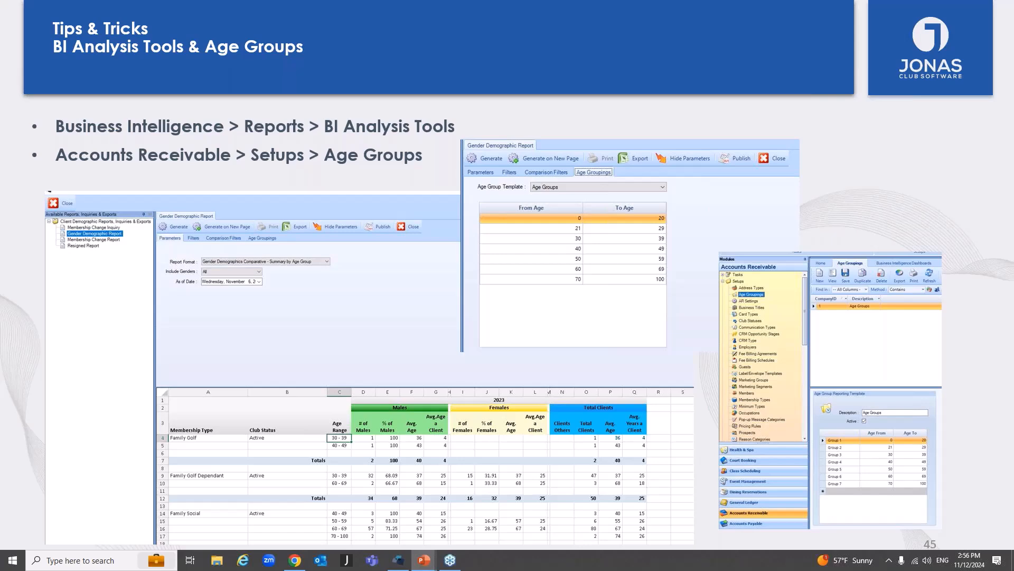
- Switch back to Jonas Encore, open the Business Intelligence Analysis Tools, and point out the Membership Change Report and Resigned Report
key("alt+Tab")
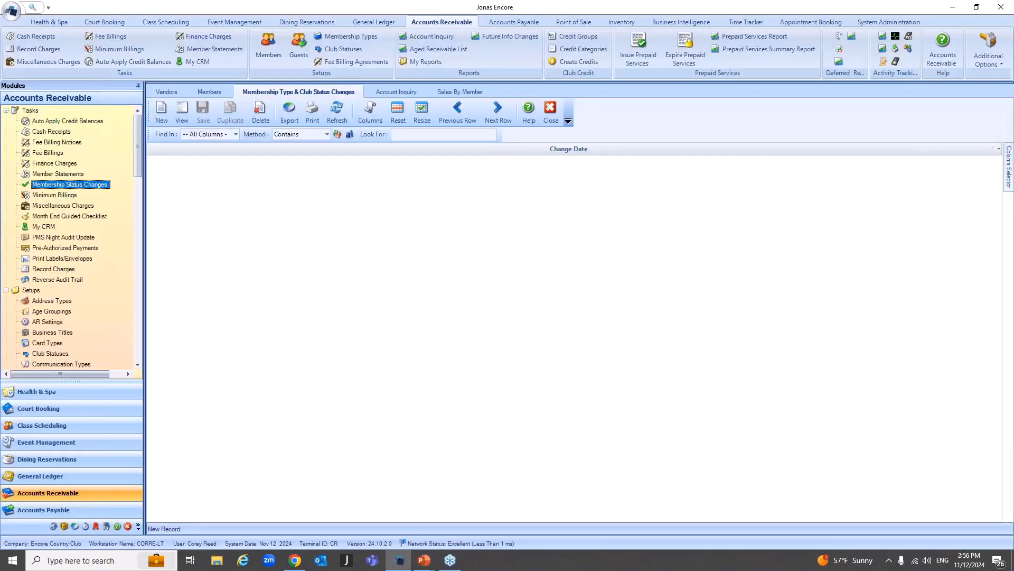
left_click(680, 24)
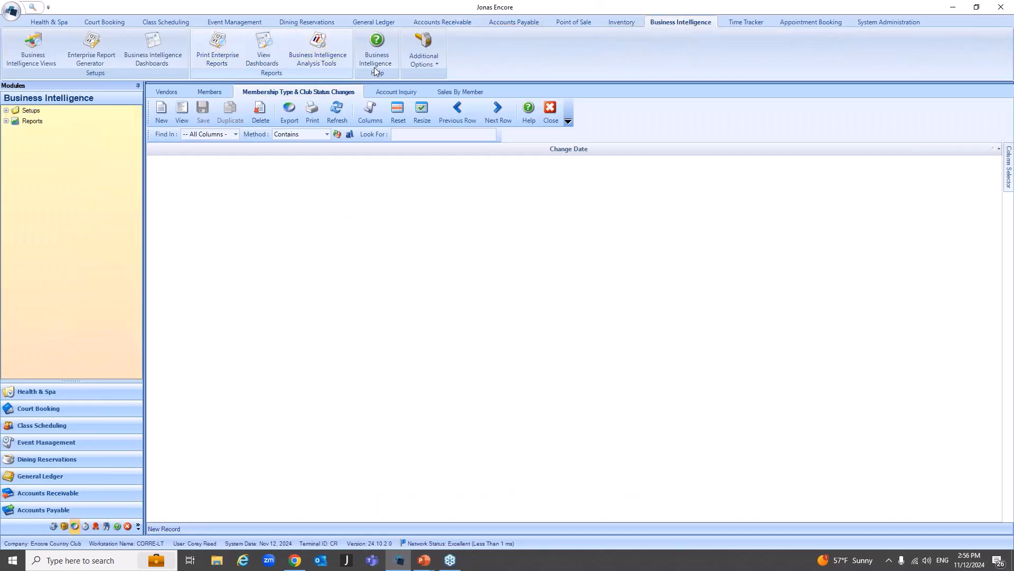
left_click(6, 121)
left_click(74, 132)
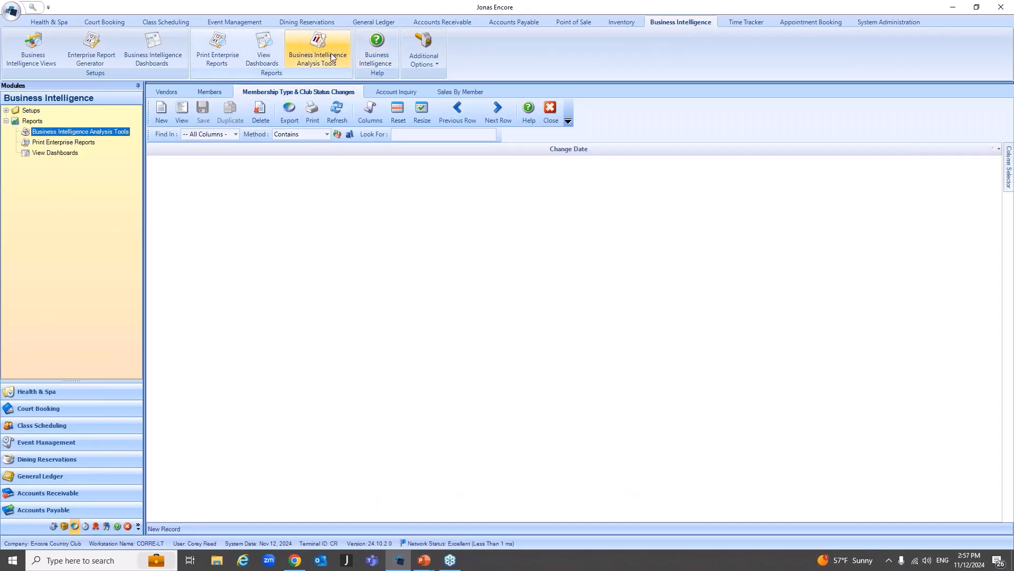
double_click(64, 133)
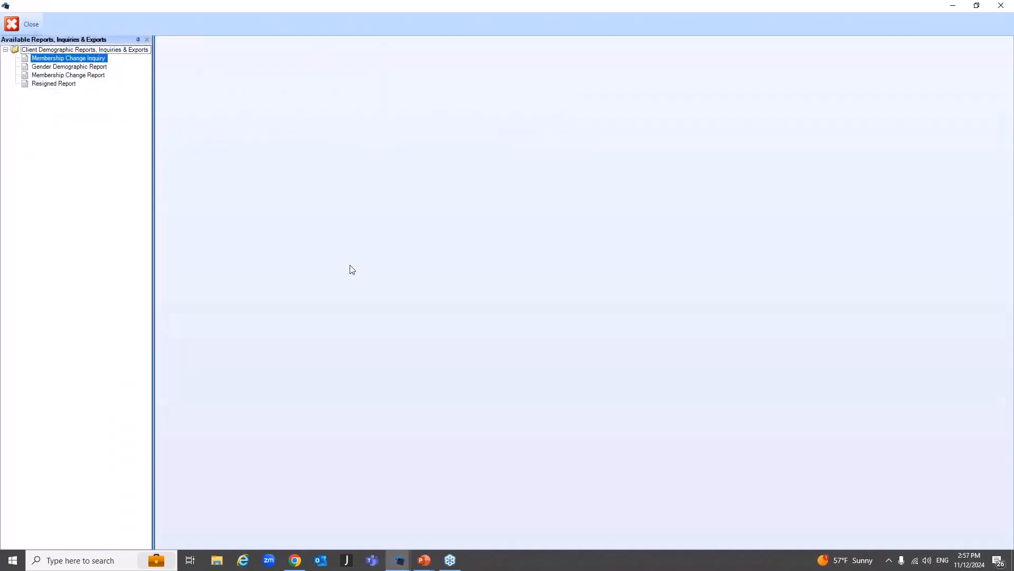
left_click(70, 78)
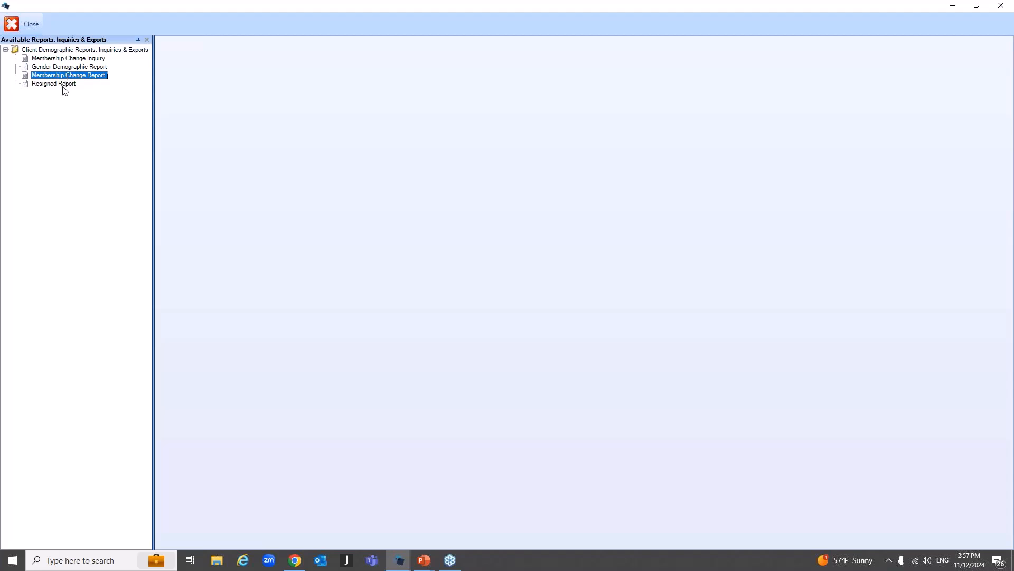
left_click(64, 84)
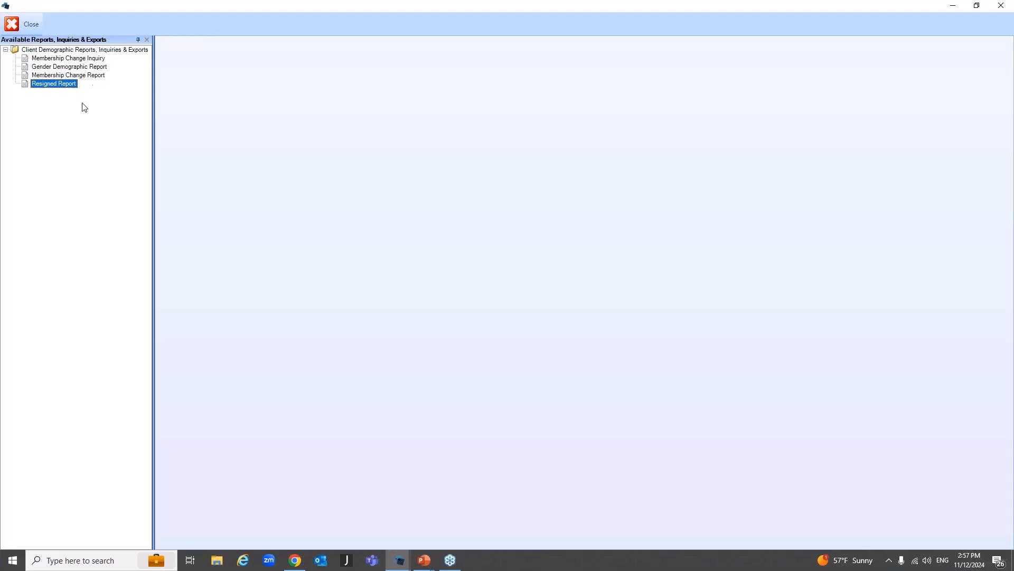
- Open the Gender Demographic Report and set its format to Gender Demographics Comparative - Summary by Age Group, including all genders
left_click(60, 67)
double_click(60, 67)
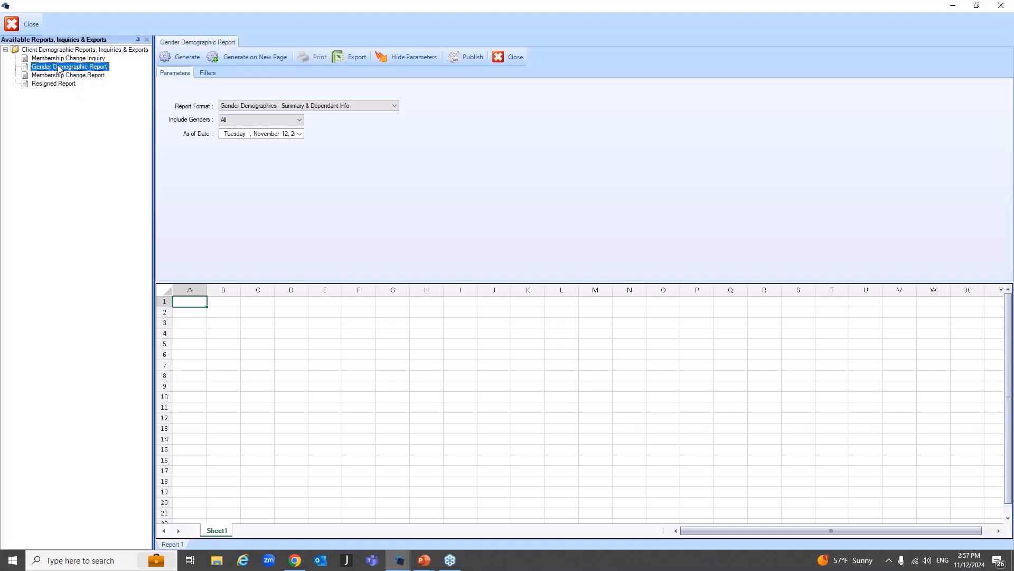
left_click(332, 106)
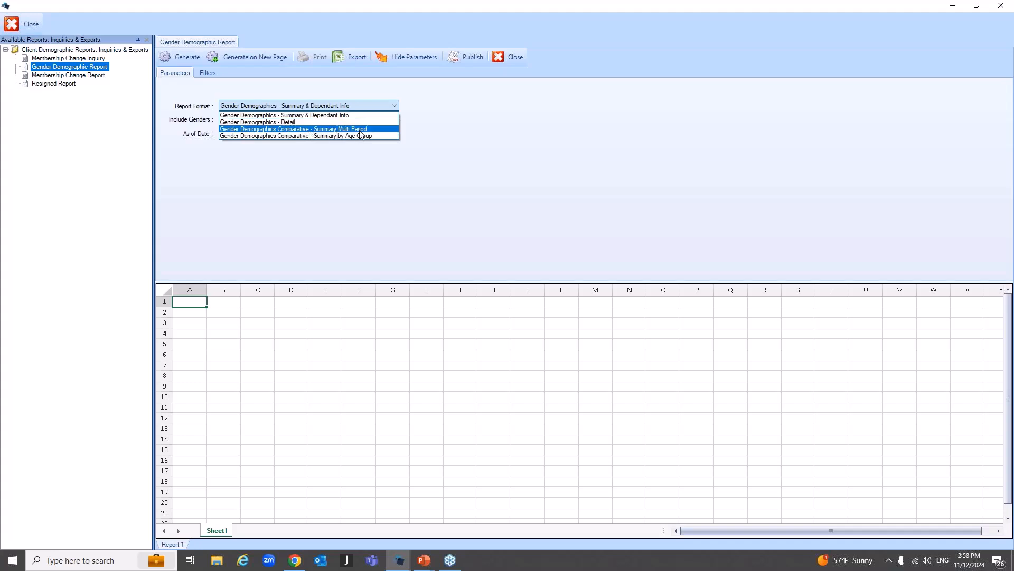
left_click(333, 137)
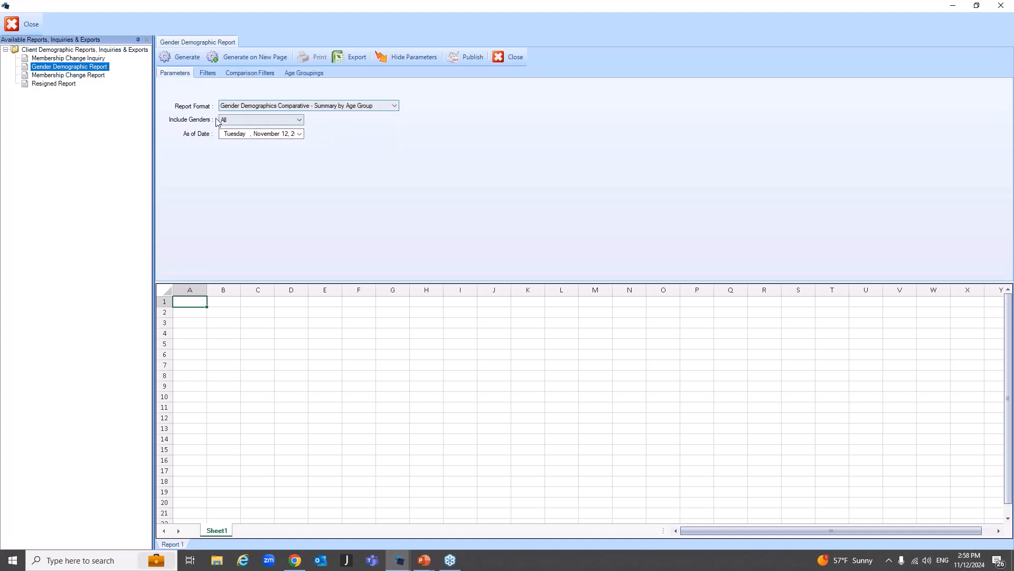
left_click(235, 121)
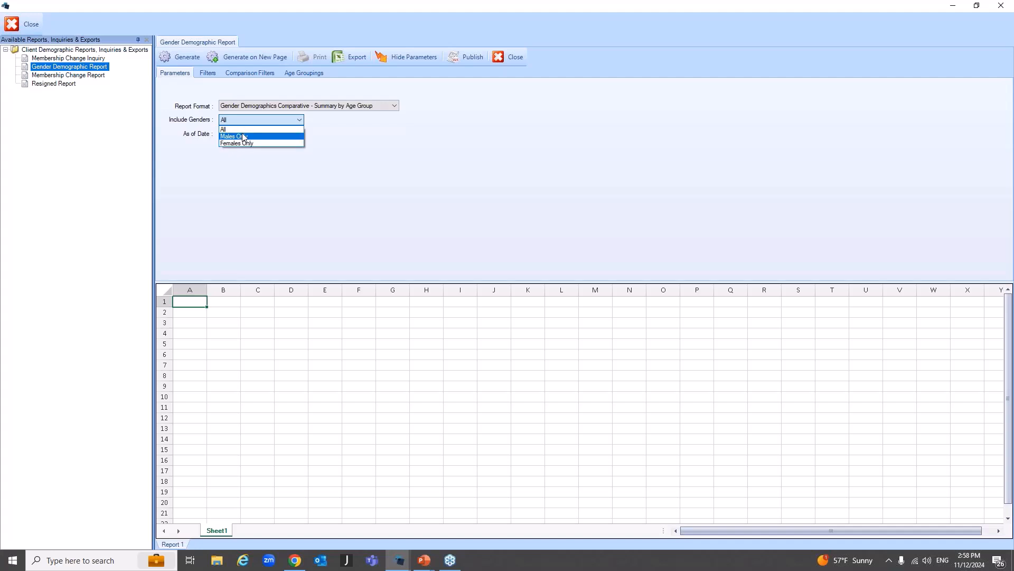
left_click(259, 130)
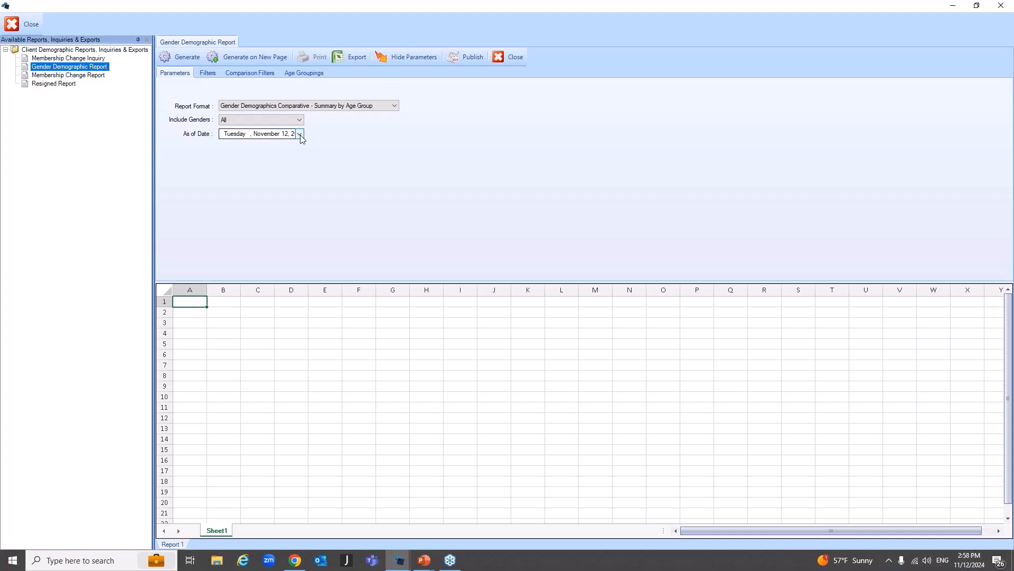
- Review the report's member filters and the comparison period range options, keeping the range at Years
left_click(209, 74)
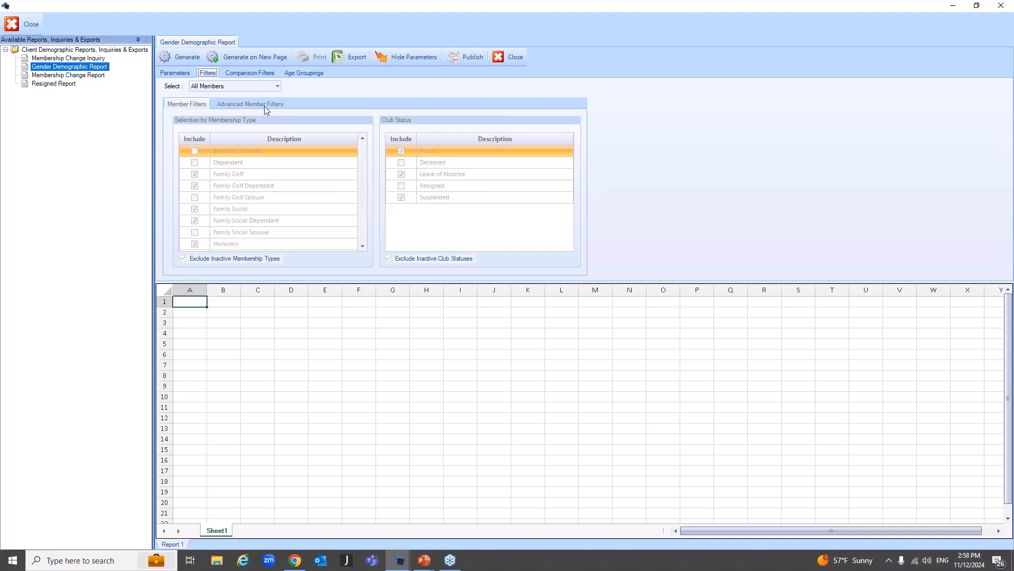
left_click(264, 74)
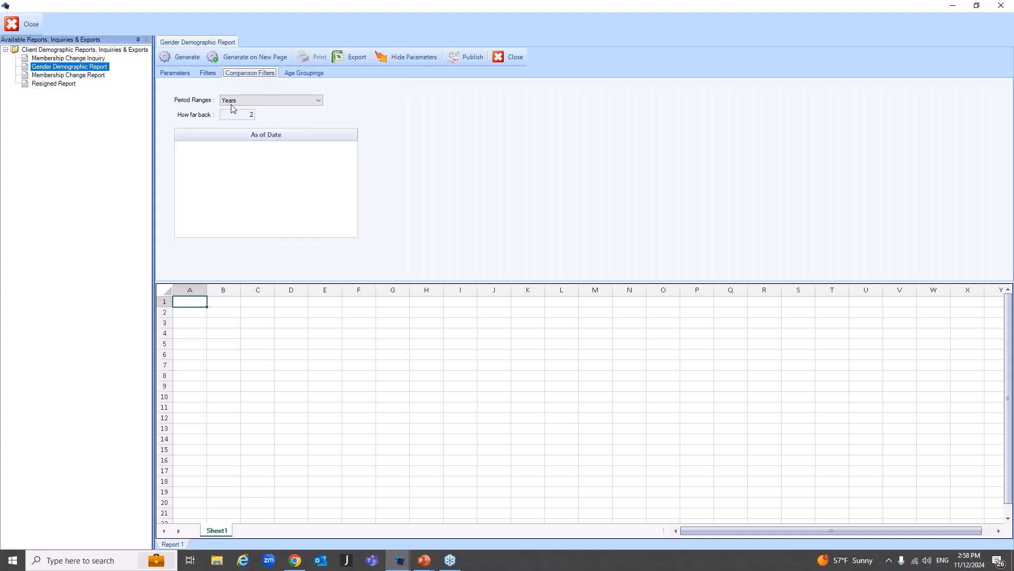
left_click(291, 98)
left_click(249, 105)
left_click(273, 99)
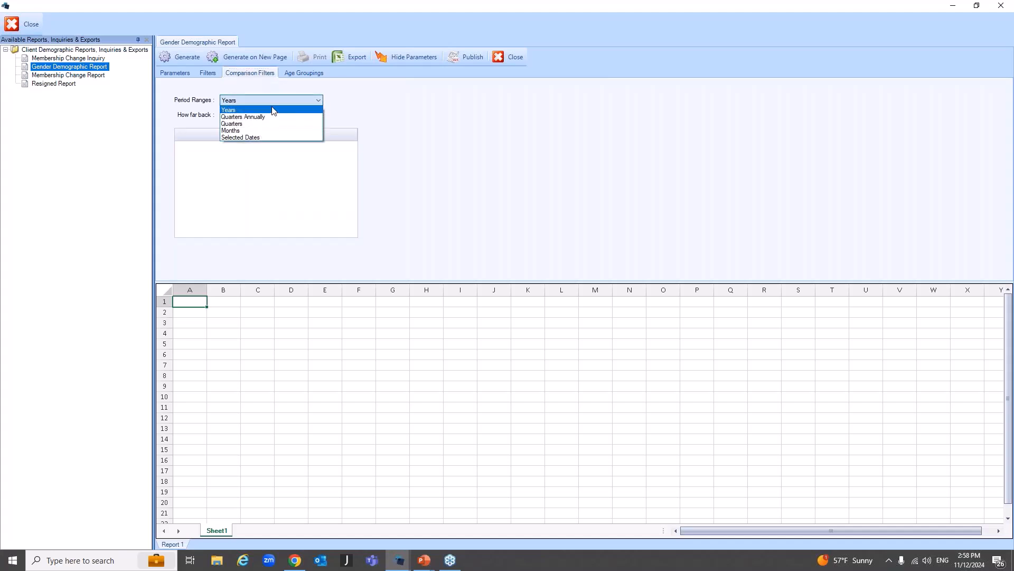
left_click(273, 110)
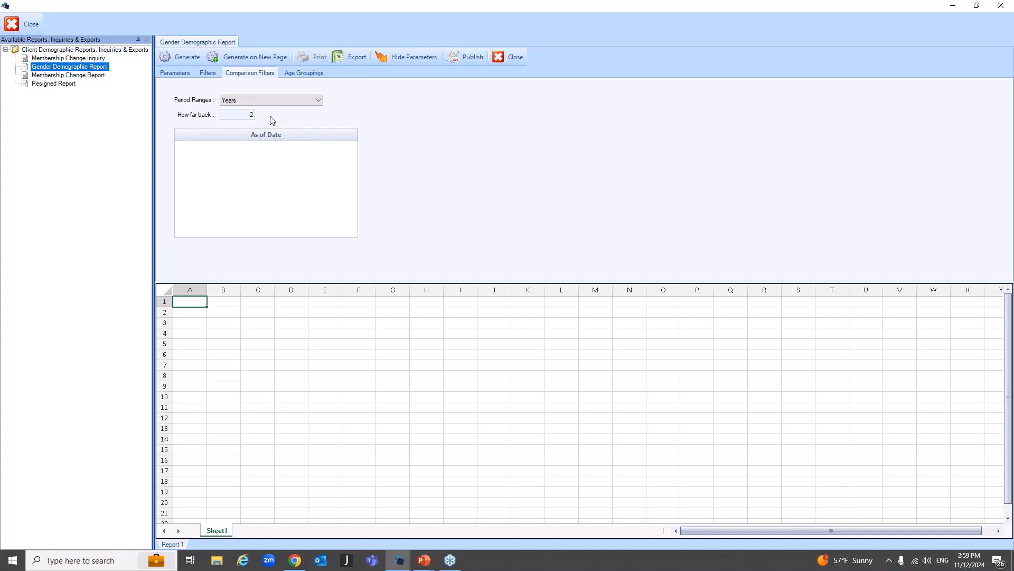
- Check the report's age groupings, generate the report, and examine the age ranges for Family Golf and Family Social
left_click(313, 74)
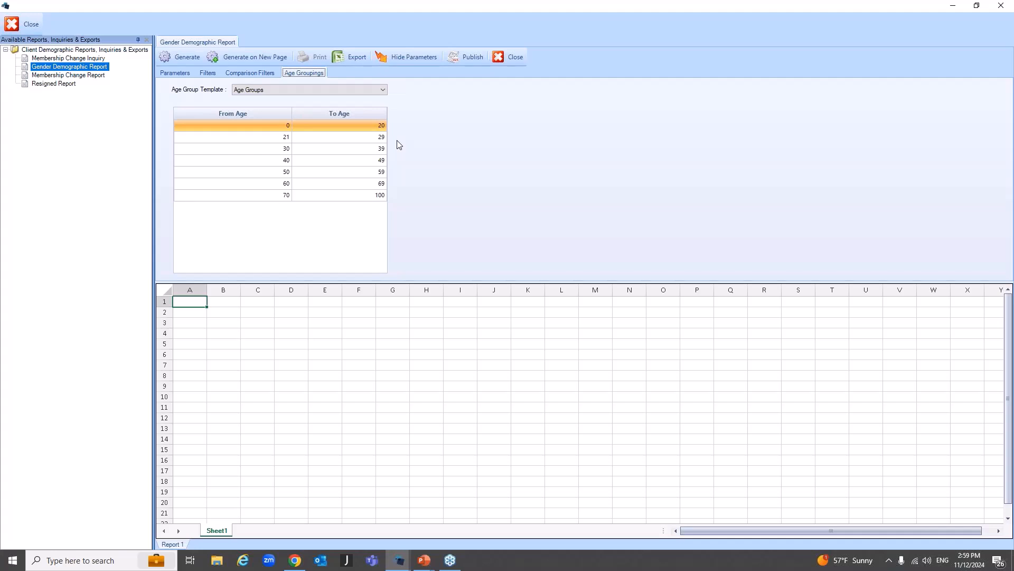
left_click(179, 55)
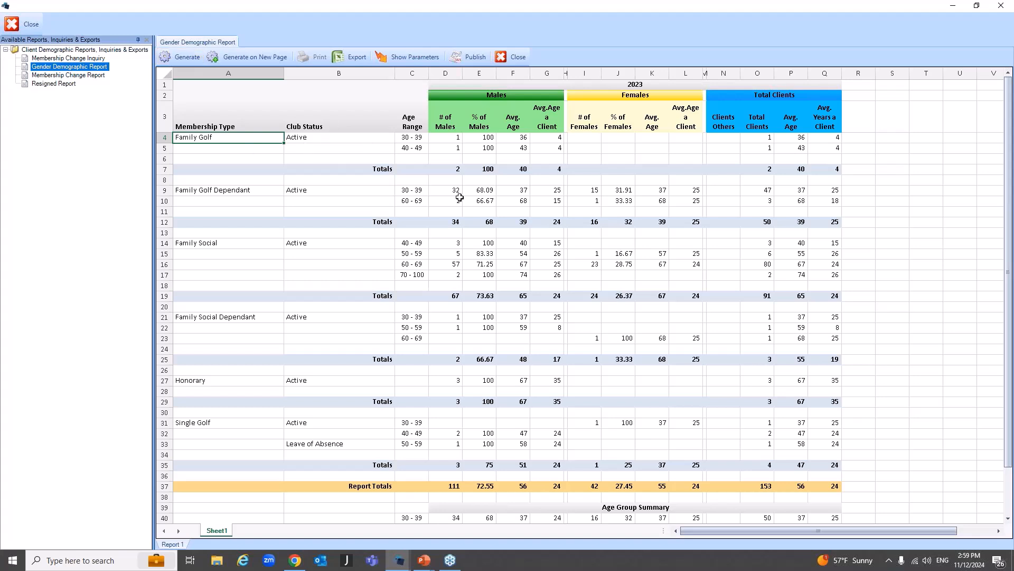
left_click_drag(410, 138, 416, 152)
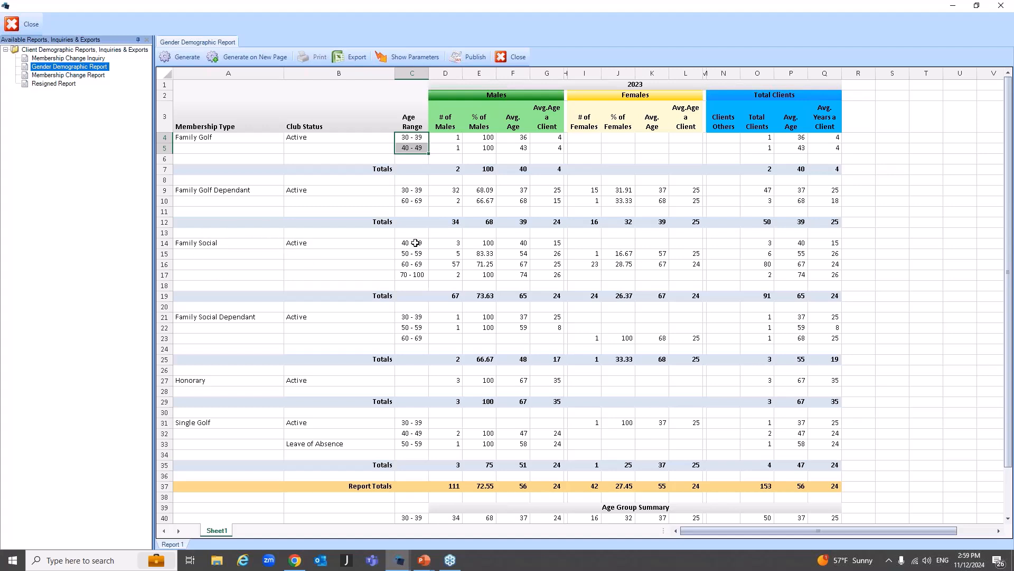
left_click_drag(415, 243, 459, 276)
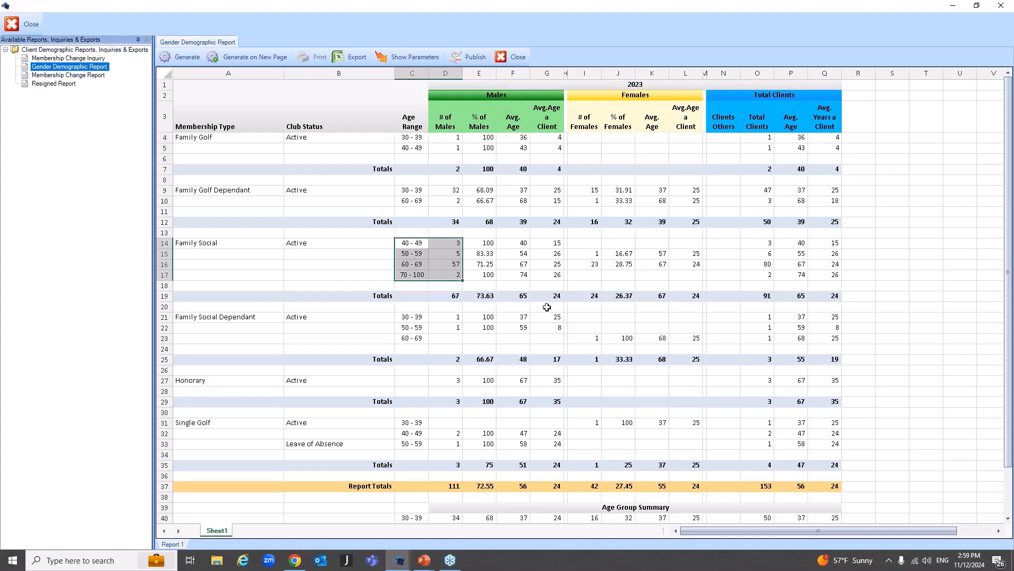
scroll(640, 351, "down", 3)
scroll(645, 352, "up", 3)
- Show the report parameters again, review the available report formats, and close the Gender Demographic Report
left_click(411, 59)
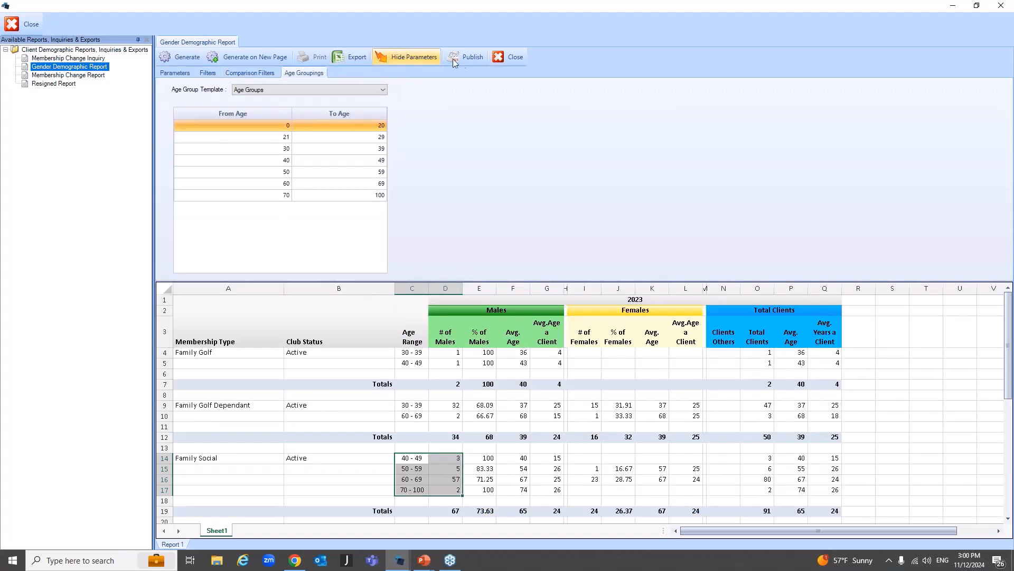
left_click(185, 73)
left_click(324, 105)
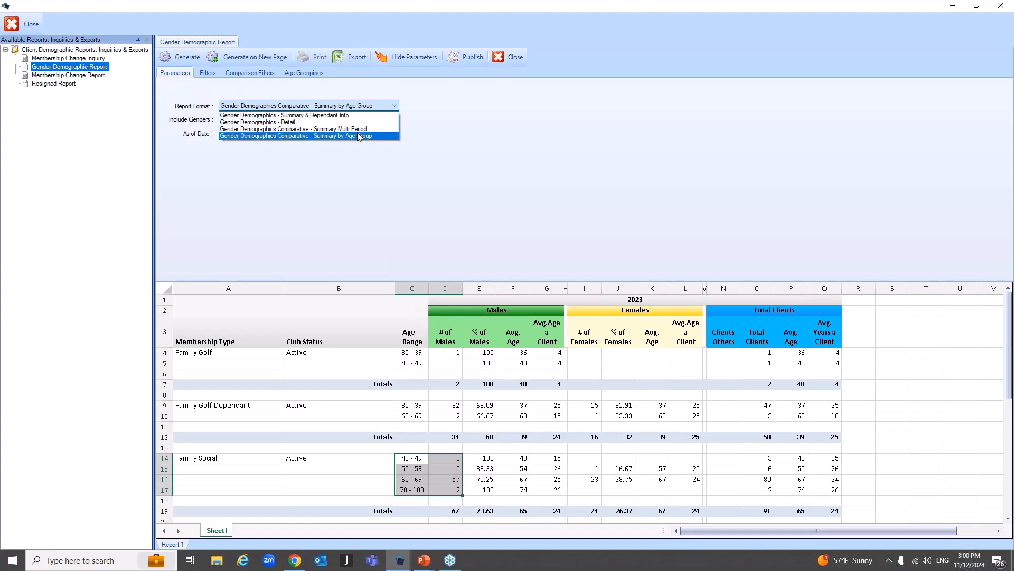
left_click(469, 152)
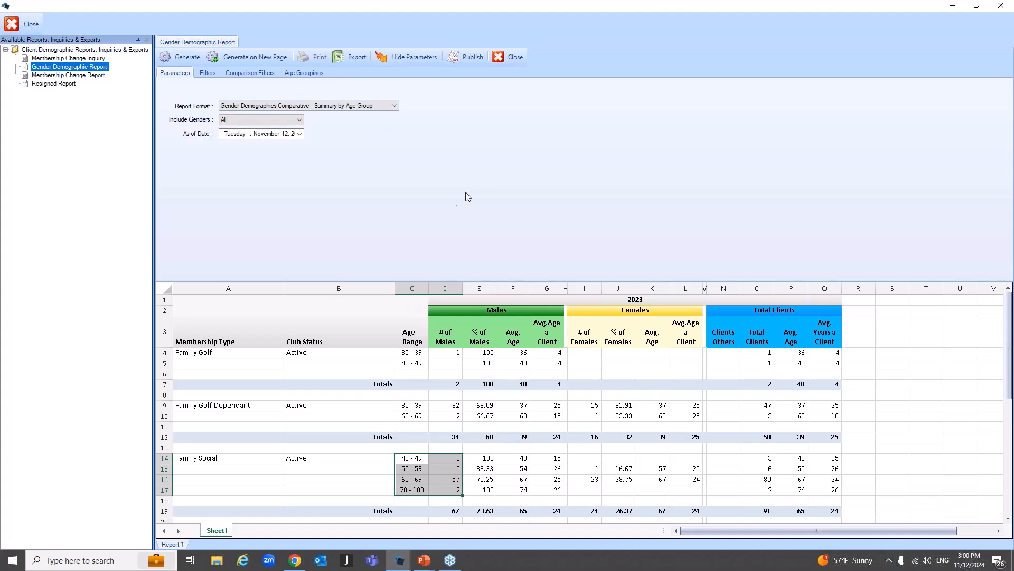
left_click(362, 106)
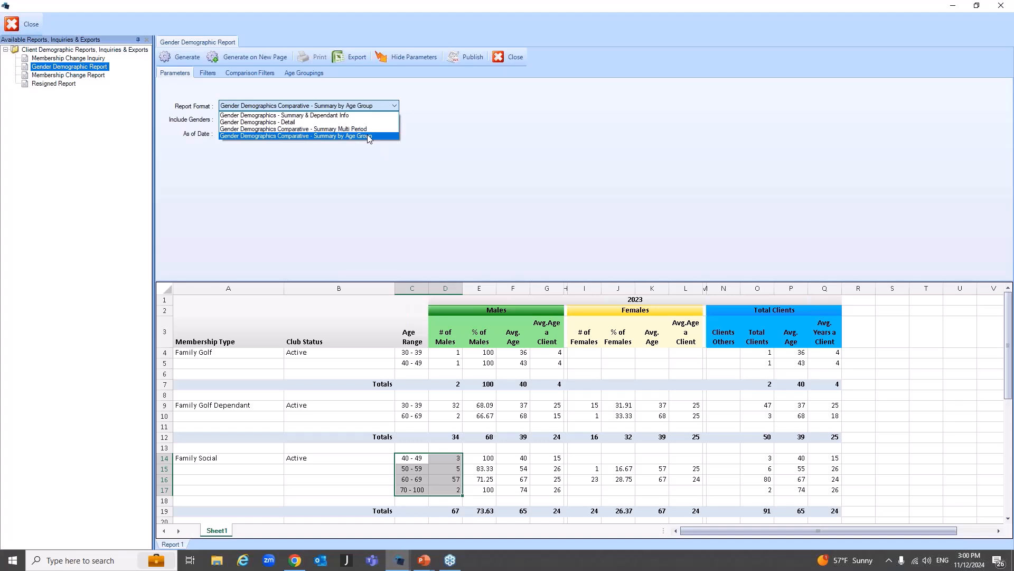
left_click(512, 58)
left_click(511, 57)
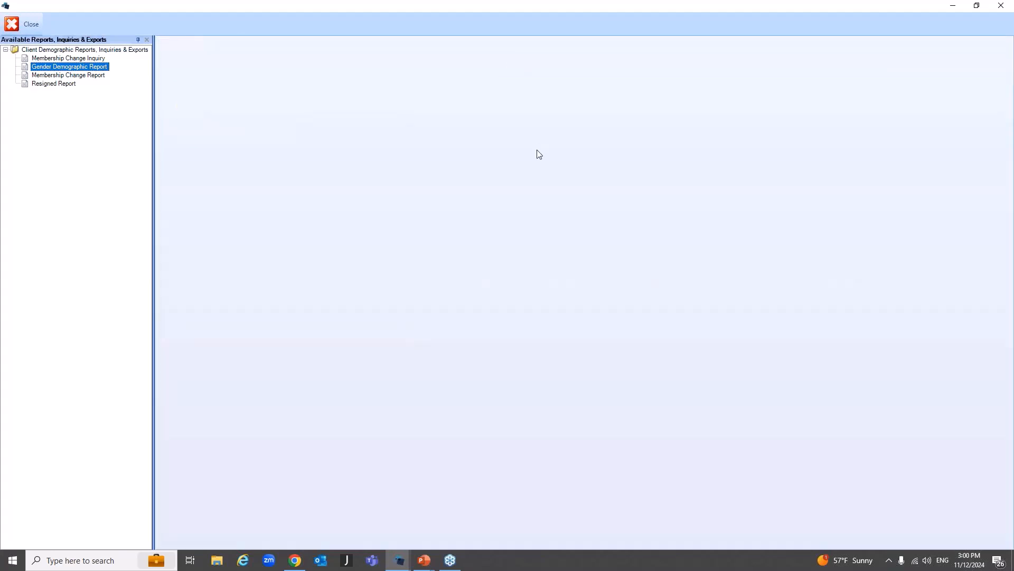
- Close the Business Intelligence Analysis Tools and open the Age Groupings setup in Accounts Receivable
left_click(21, 24)
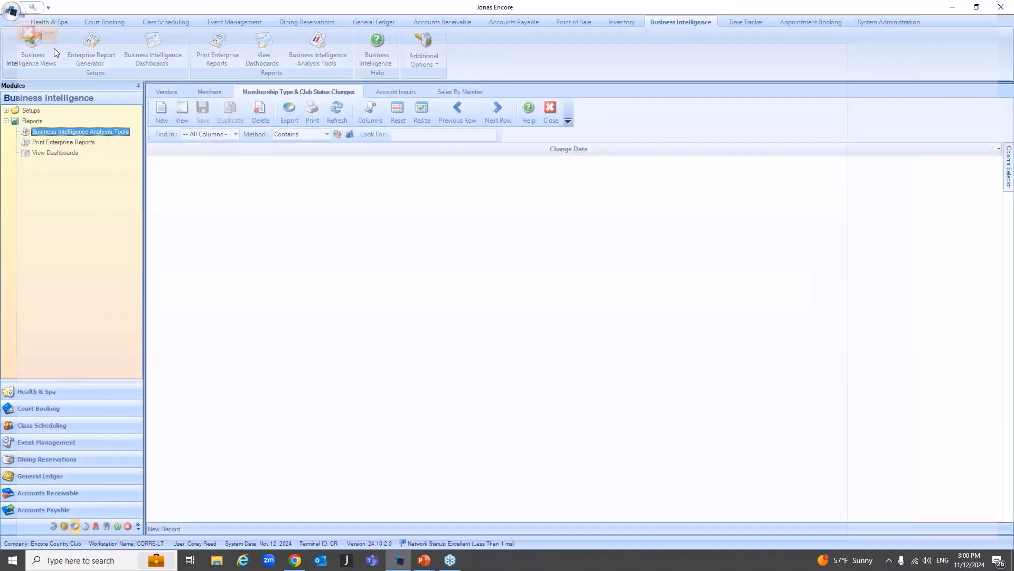
left_click(430, 21)
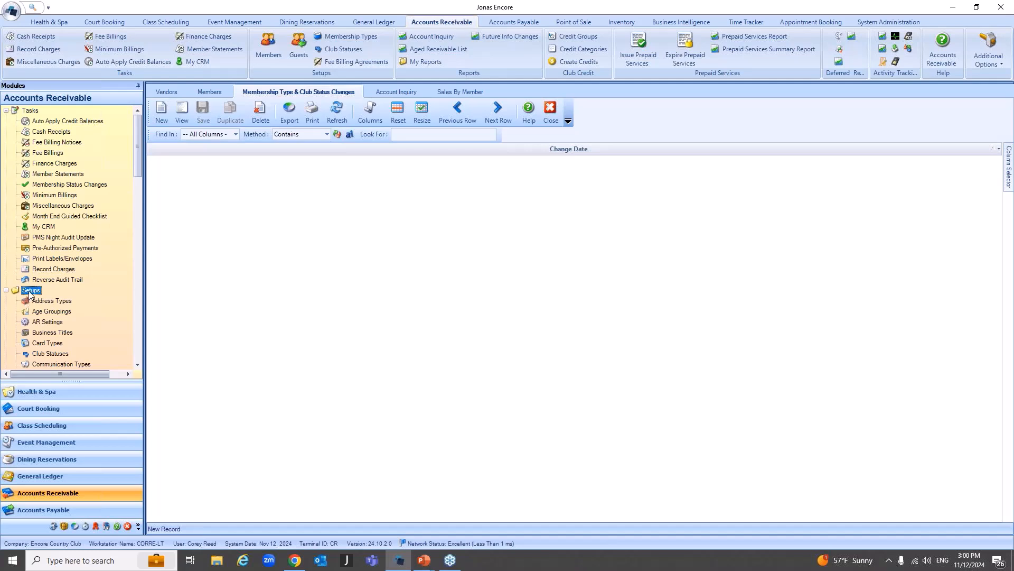
left_click(56, 311)
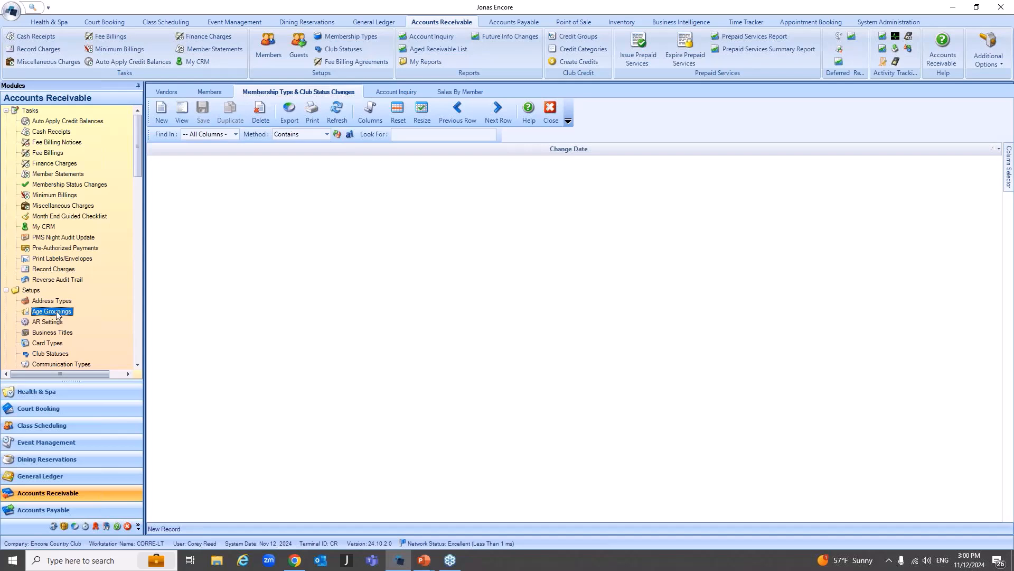
double_click(57, 313)
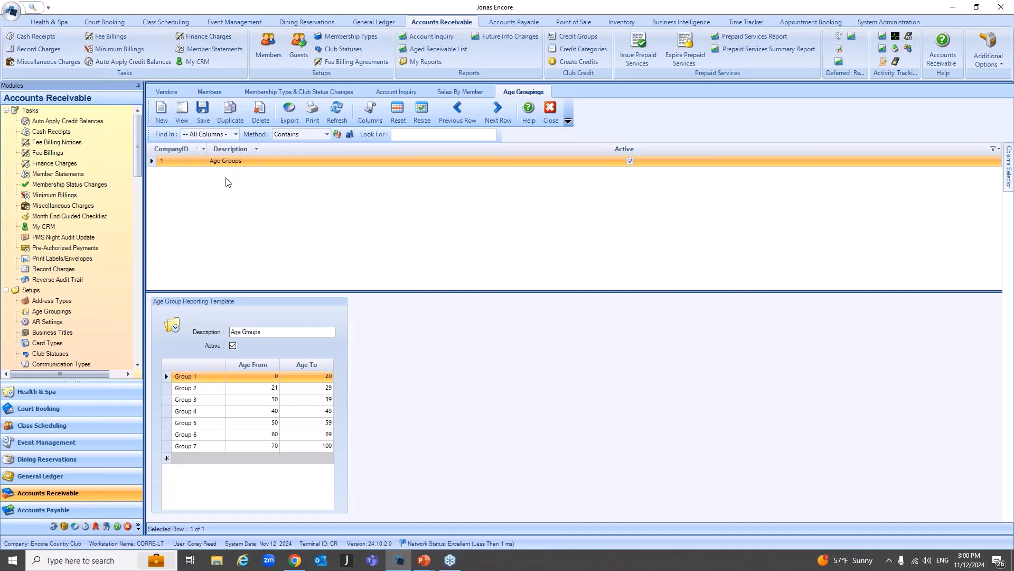
- Start a new age group template with a first group row, and return to the existing Age Groups template
left_click(161, 113)
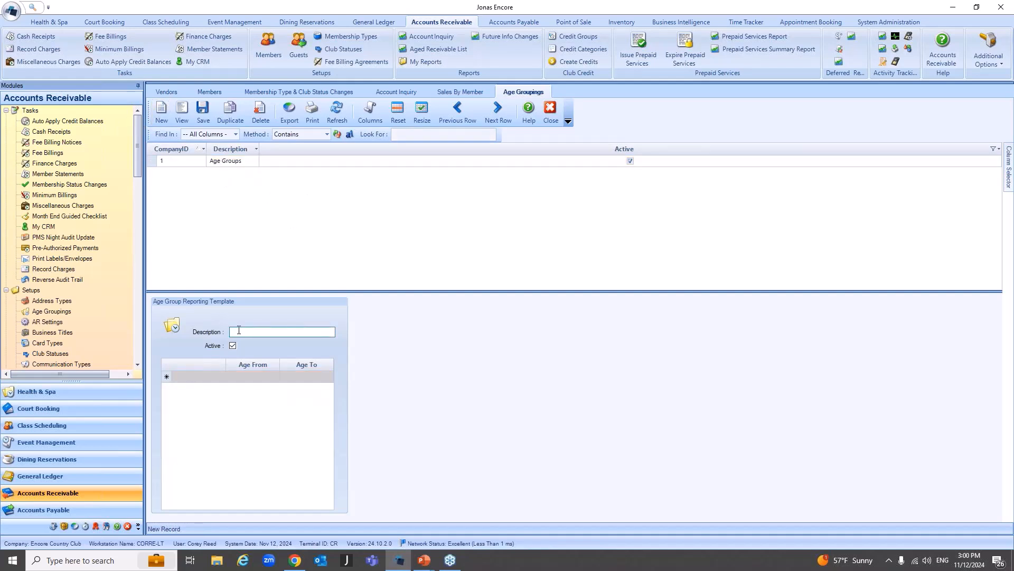
left_click(215, 376)
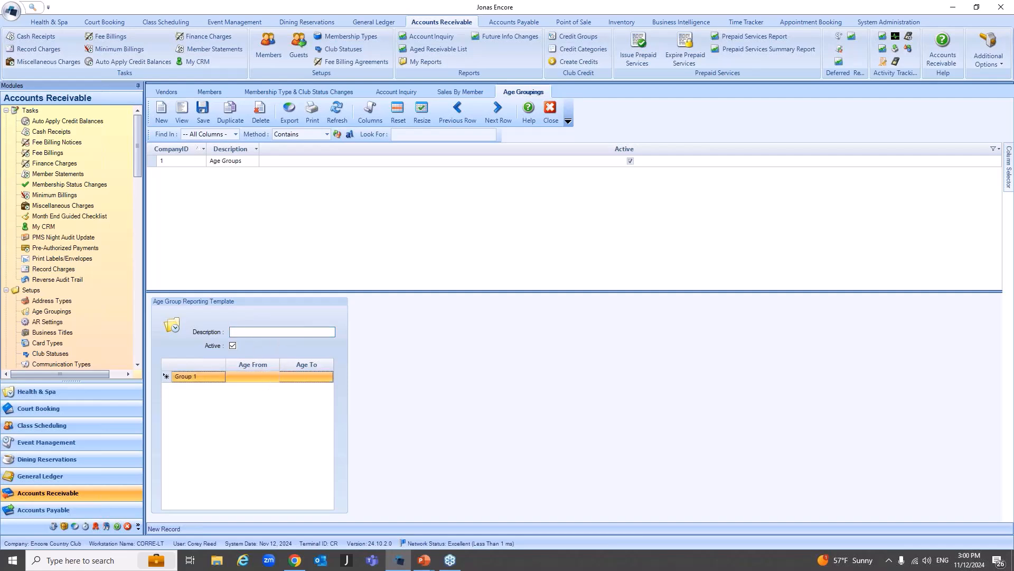
left_click(227, 162)
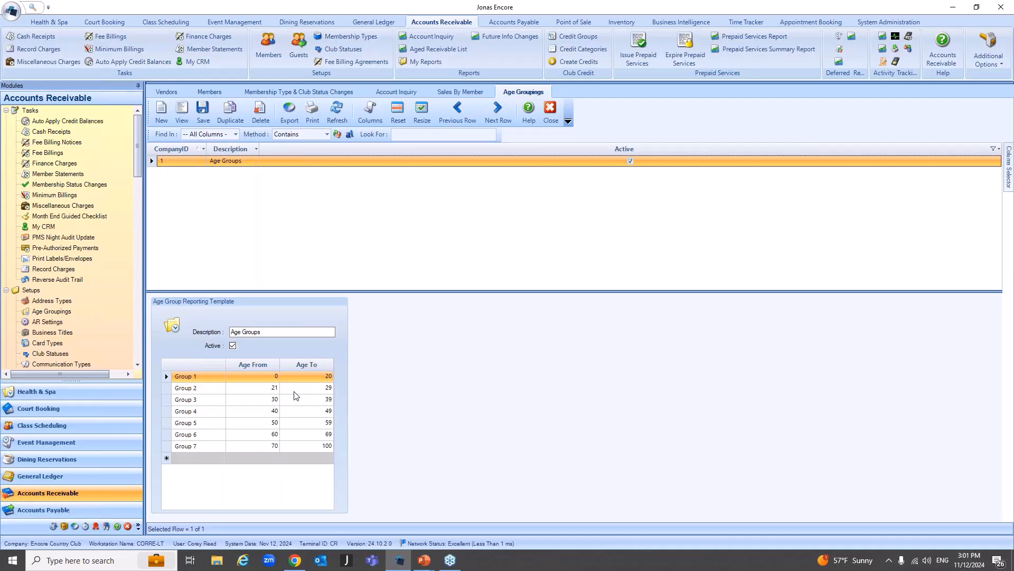
- Switch to the PowerPoint slide show and advance to the Member Spending Report with One Column per Group/Category slide
key("alt+Tab")
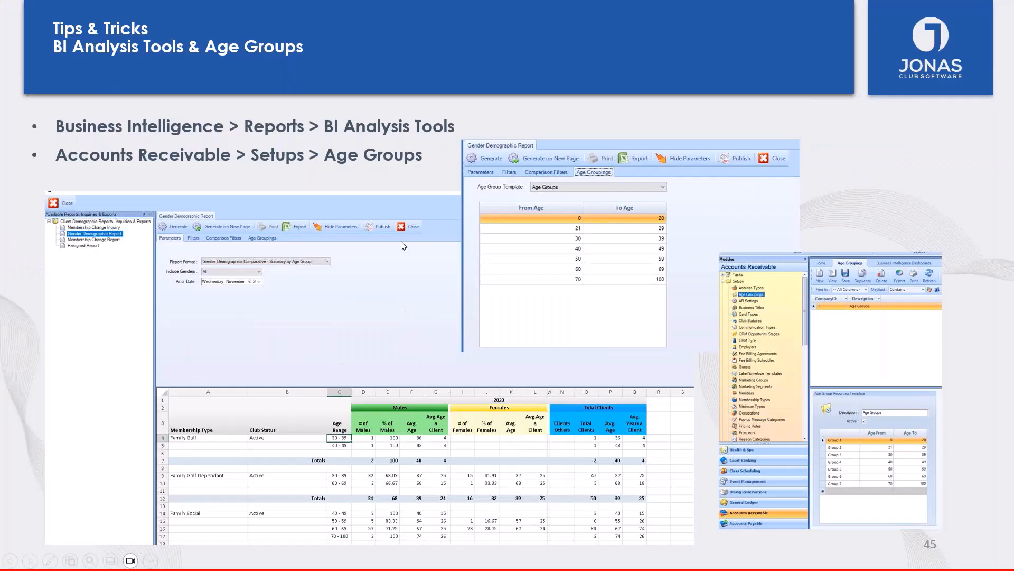
left_click(401, 241)
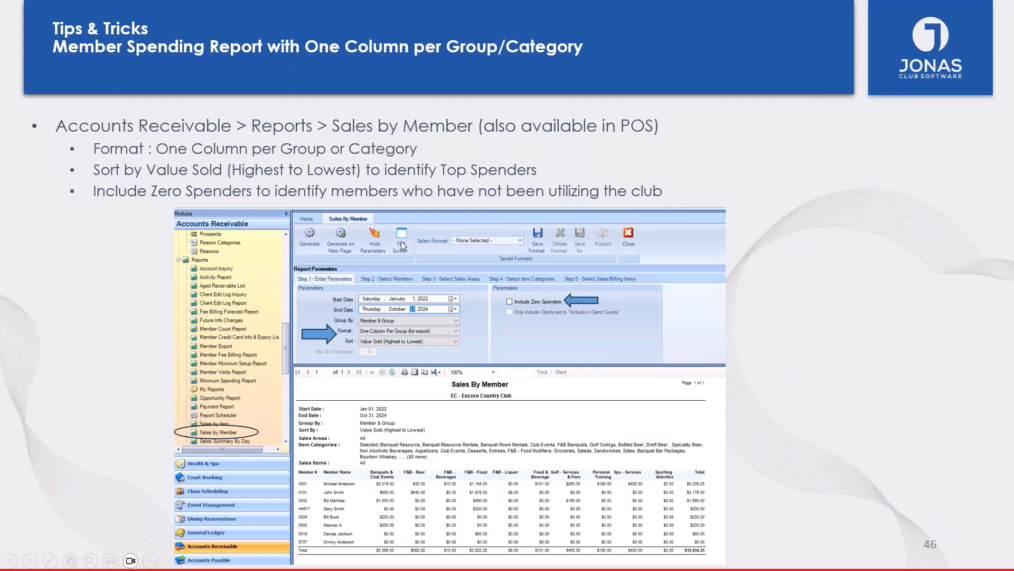
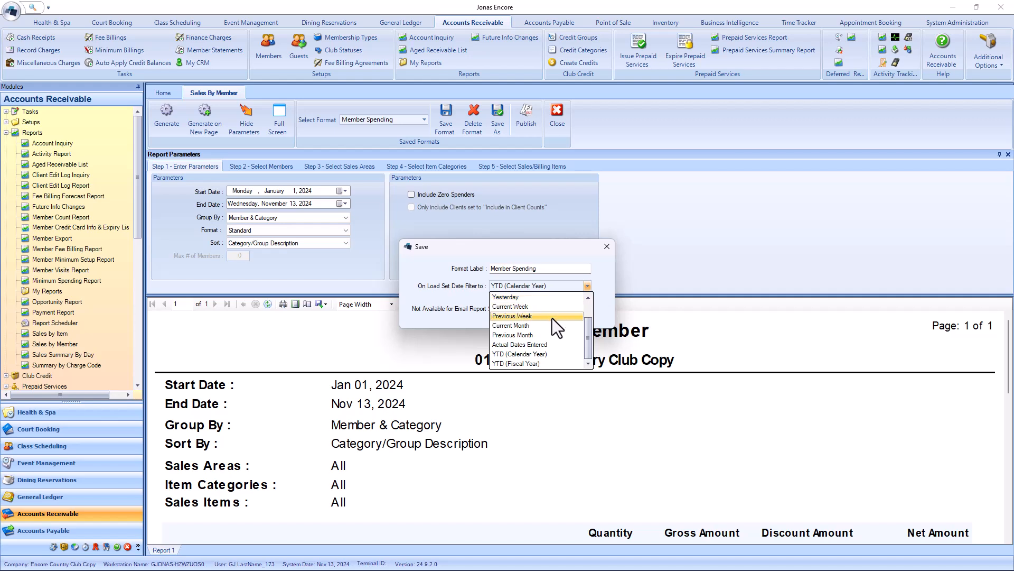
- Set the Member Spending format's on-load date filter to Current Month and save the format
left_click(551, 325)
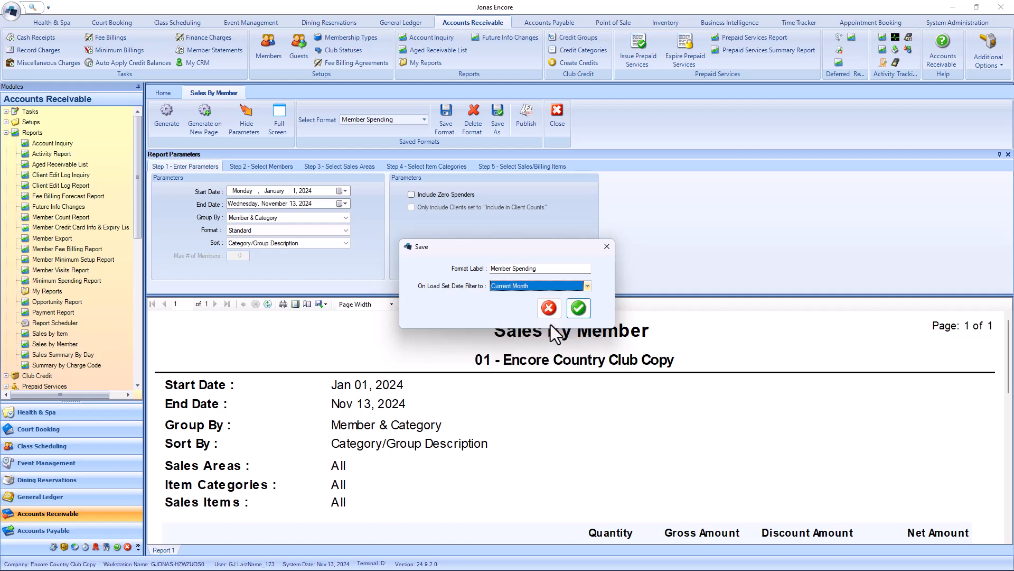
left_click(579, 309)
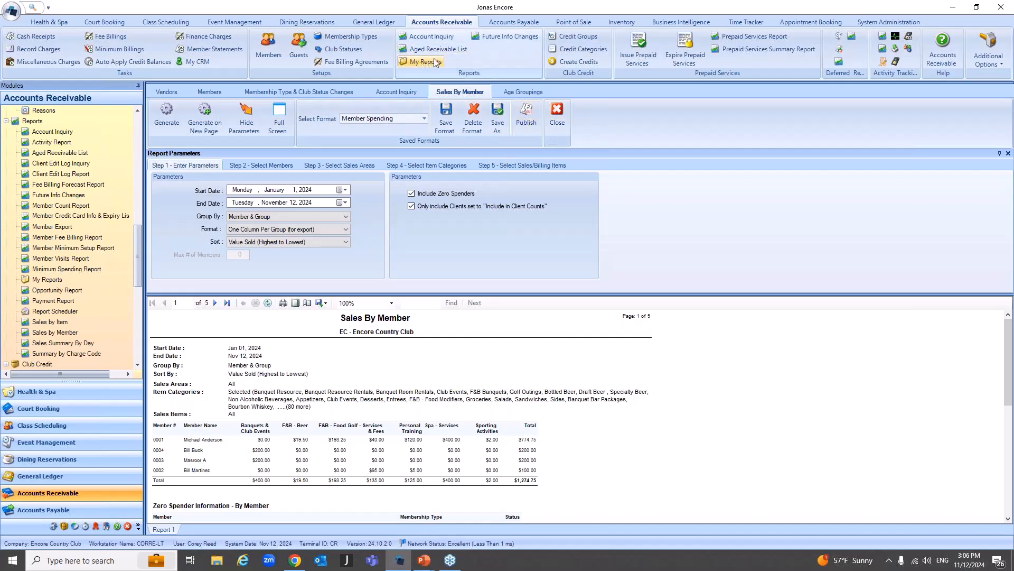
- Open the publishing settings for the Member Spending format and review the Member Demographics group and the users it is published to
left_click(375, 118)
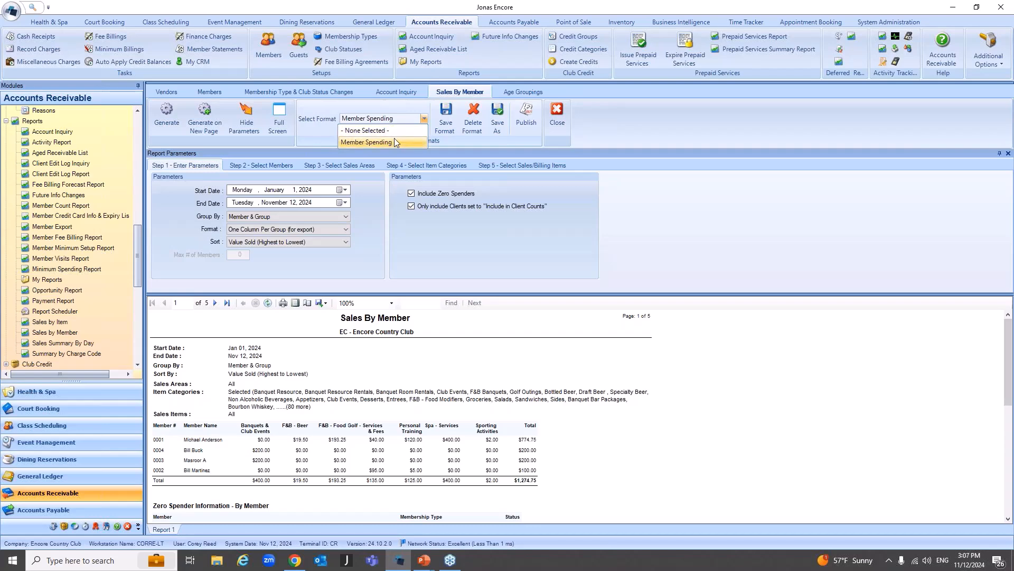
left_click(532, 135)
left_click(533, 129)
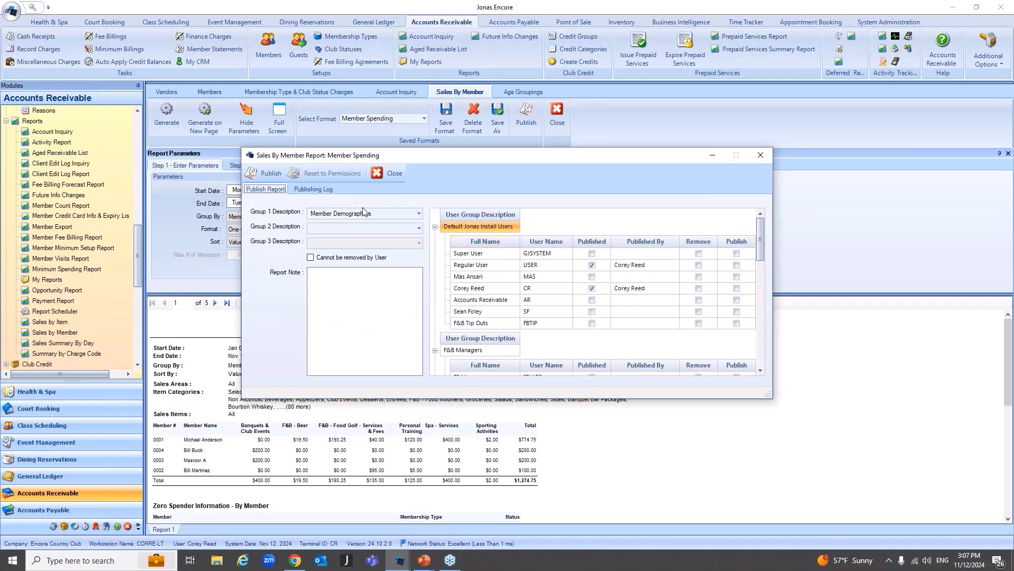
left_click(395, 215)
left_click_drag(376, 213, 275, 209)
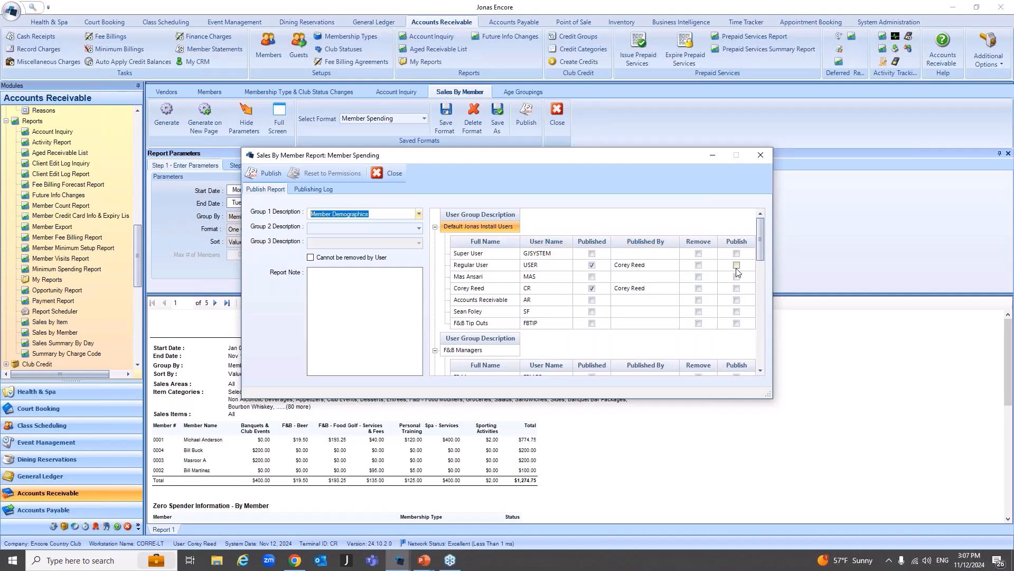
left_click(485, 267)
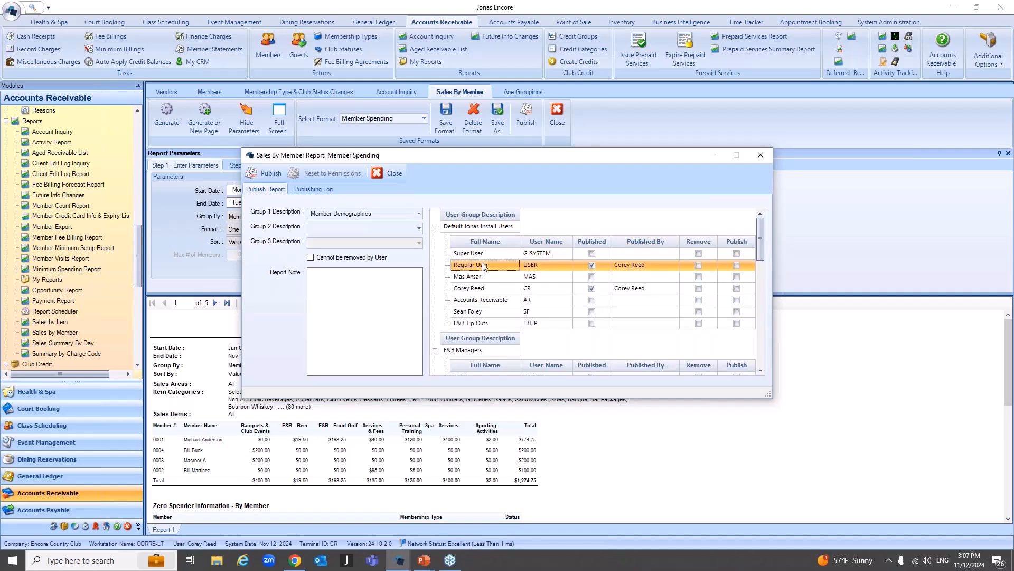
left_click(481, 290)
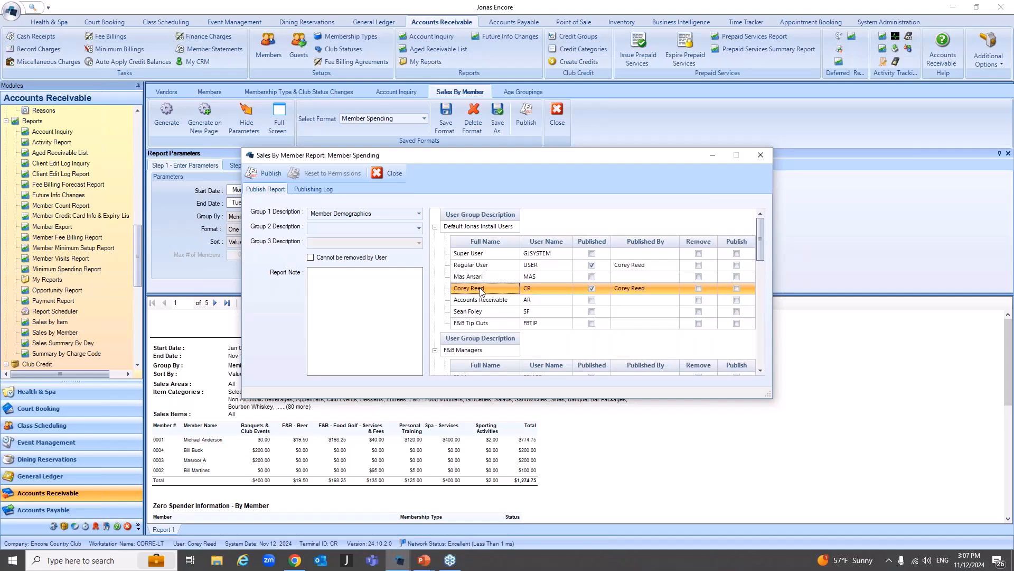
- Publish the Member Spending report format to the Accounts Receivable user (AR)
left_click(481, 268)
left_click(481, 289)
left_click(737, 299)
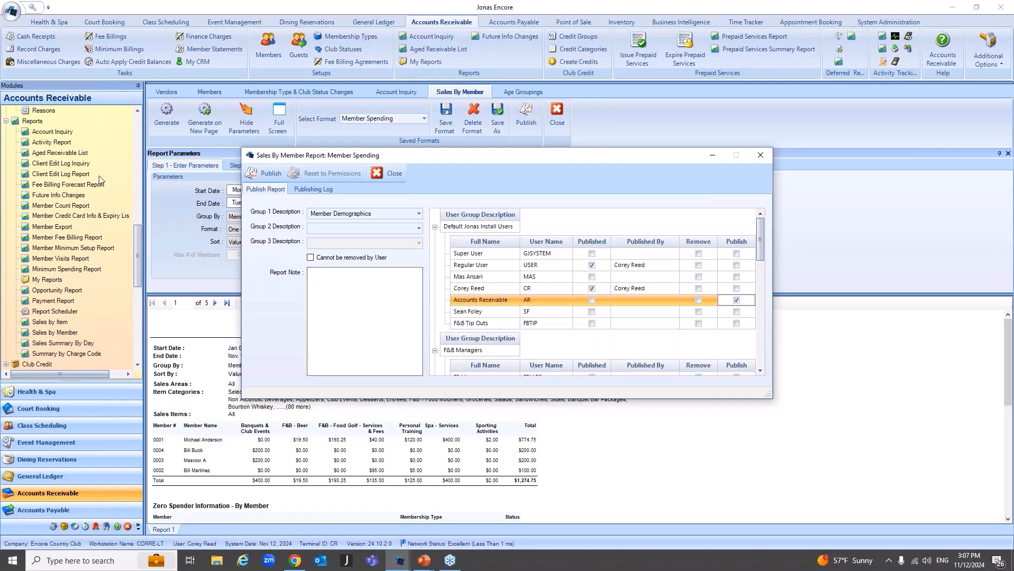
left_click(252, 171)
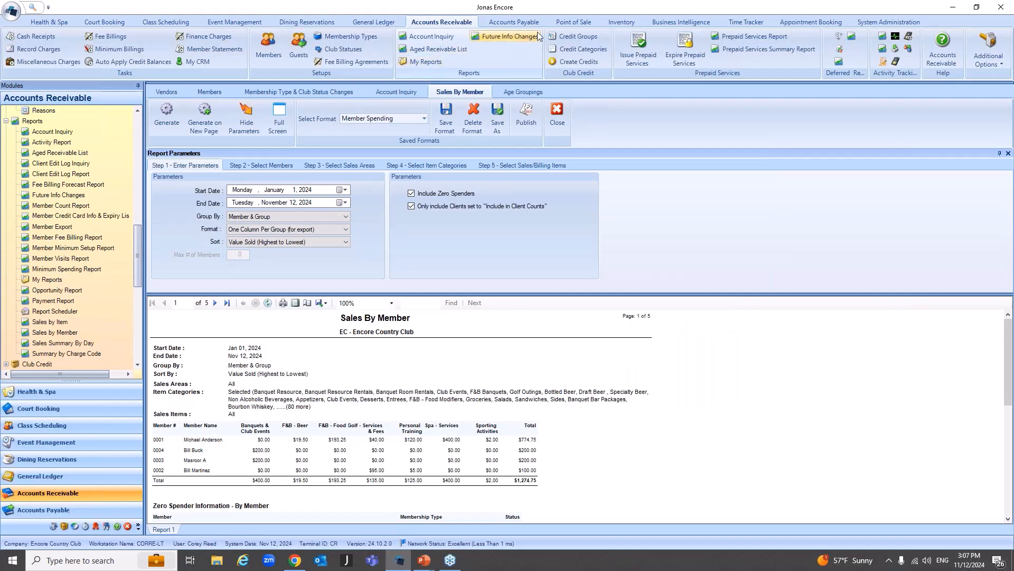
- Open My Reports for Accounts Receivable and launch the published Sales By Member Report: Member Spending
left_click(565, 23)
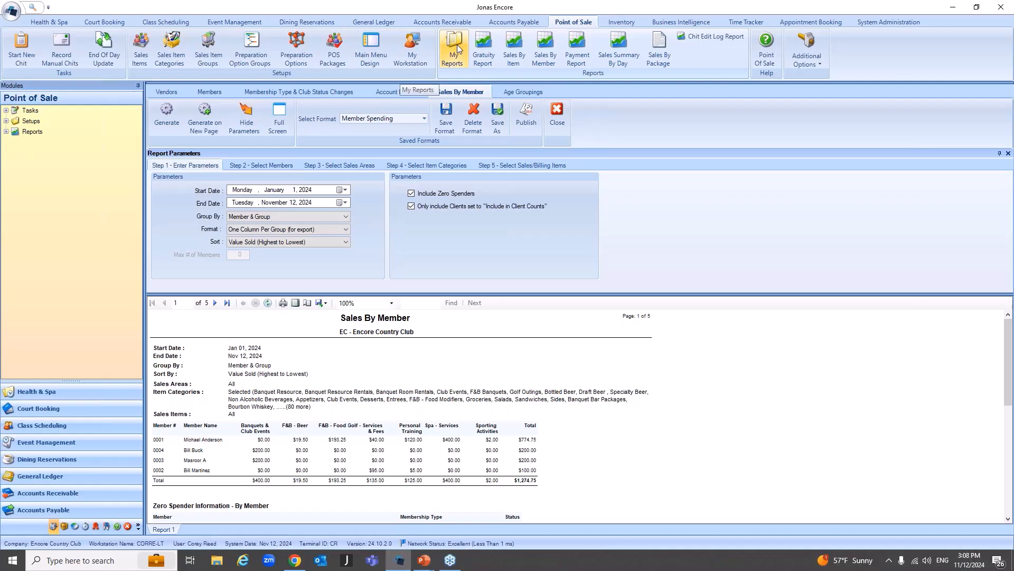
left_click(452, 22)
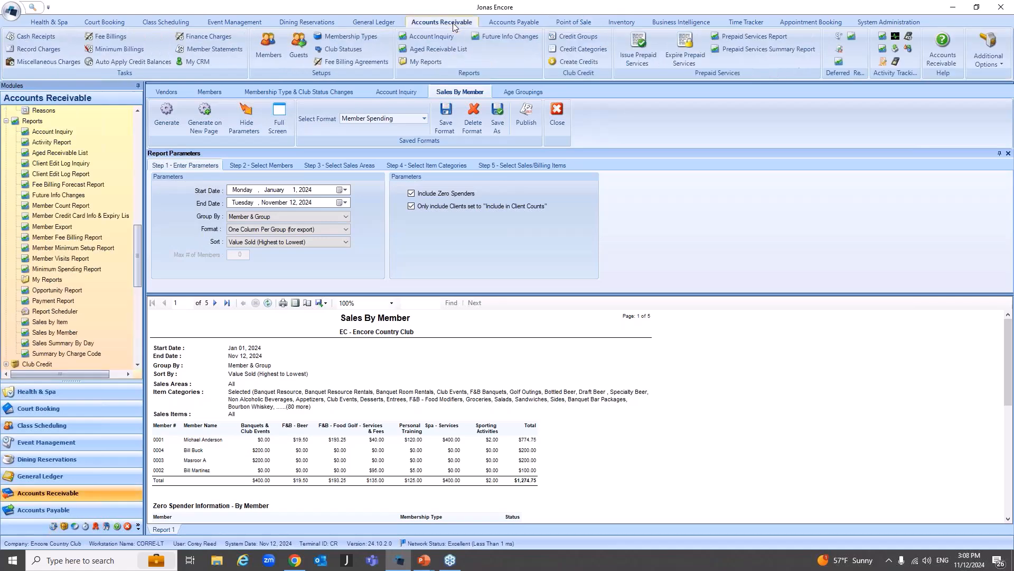
left_click(426, 63)
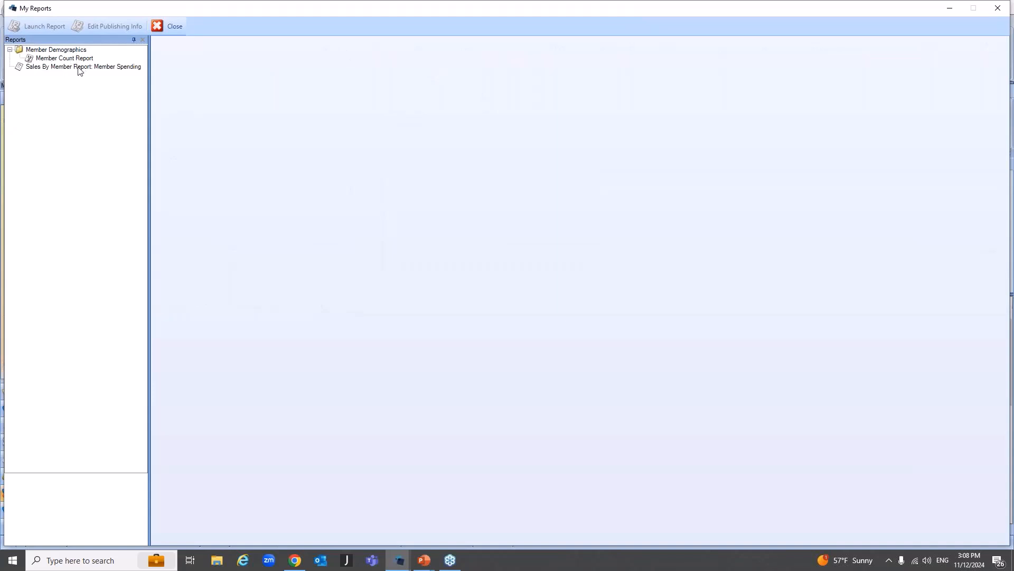
left_click(80, 66)
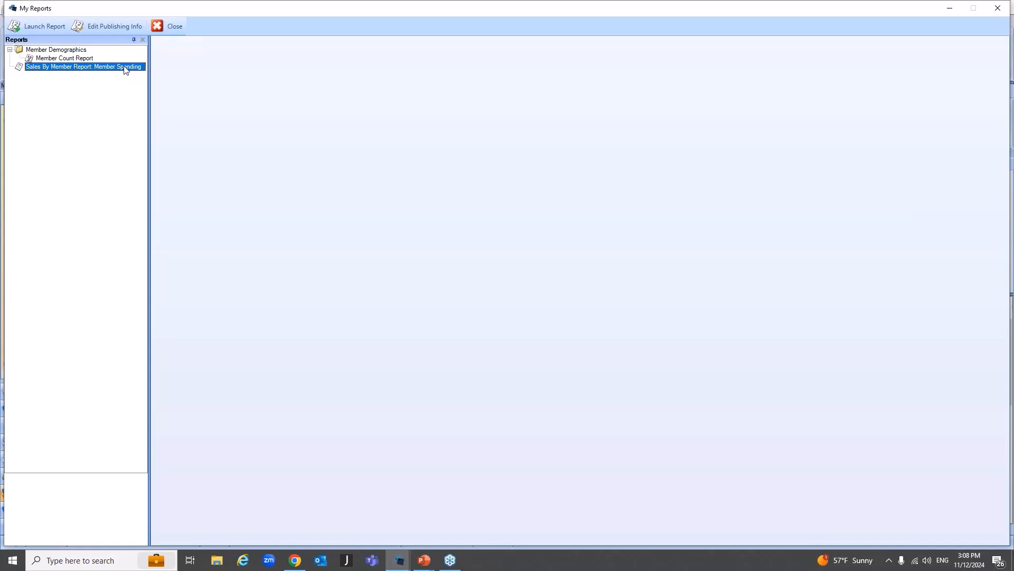
left_click(33, 27)
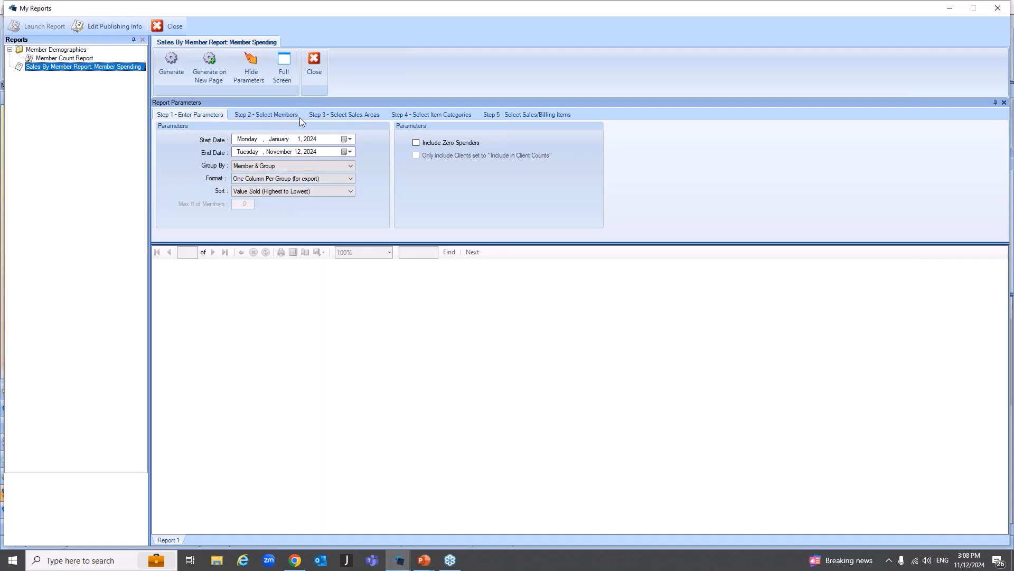
- Review the launched report's item categories and parameters, generate the Member Spending report, and close My Reports
left_click(368, 116)
left_click(434, 115)
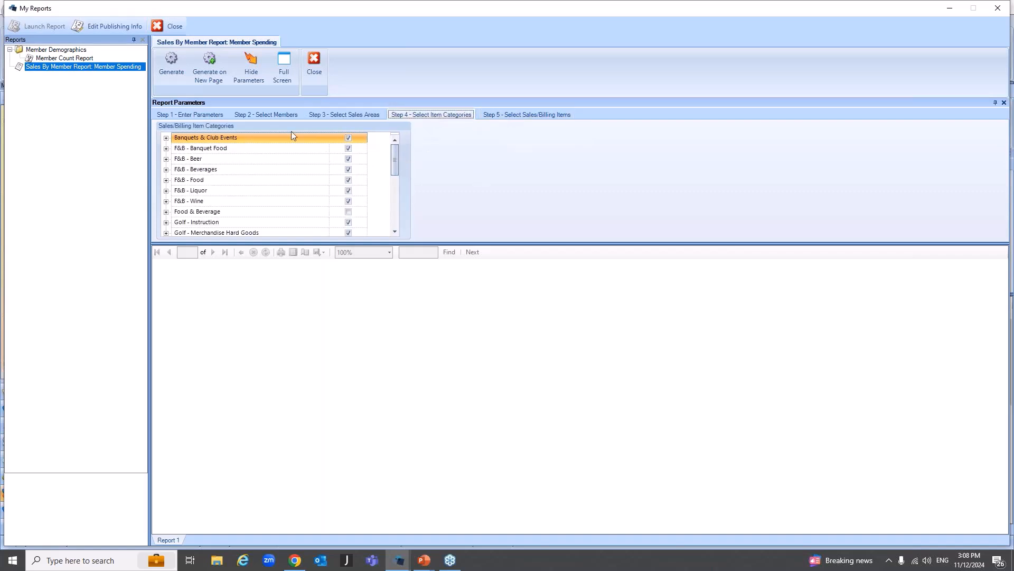
left_click(202, 115)
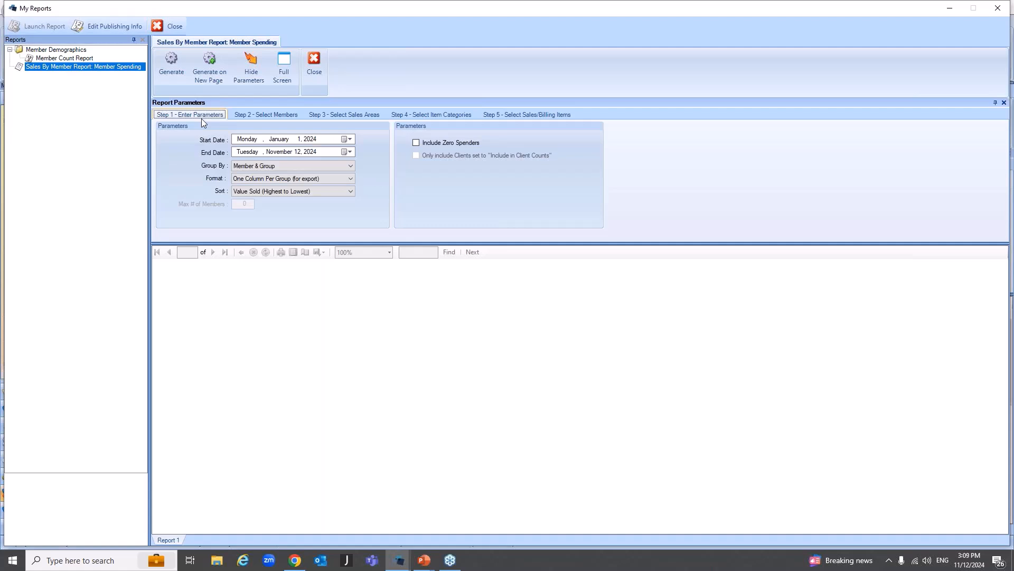
left_click(170, 63)
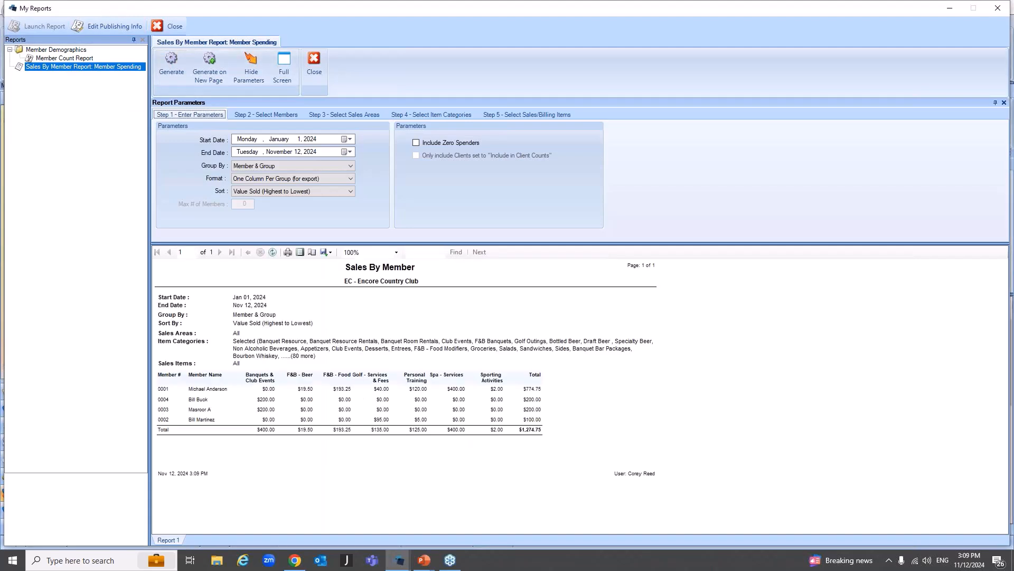
left_click(183, 27)
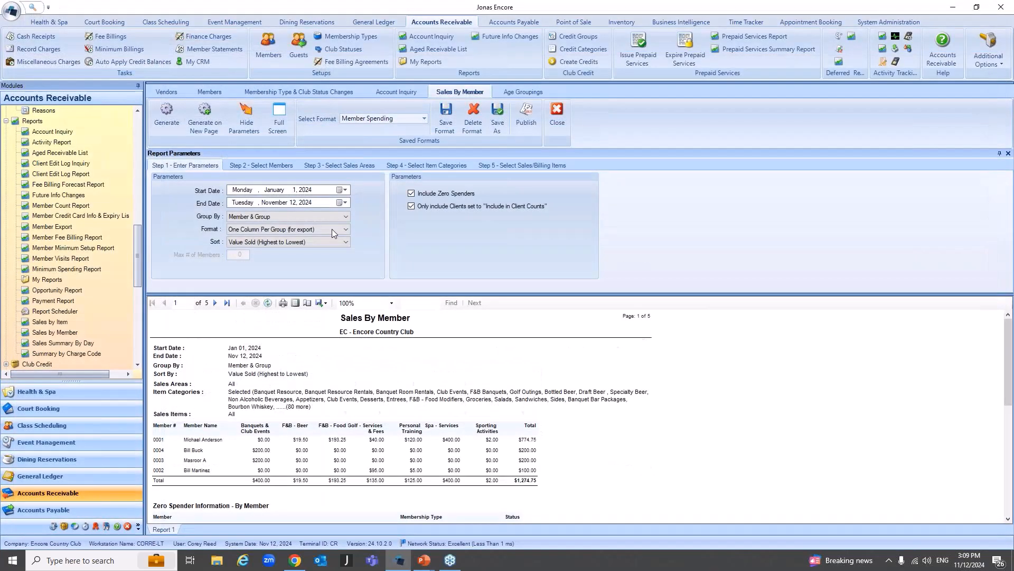
- Switch to the PowerPoint slide show and advance from the Save/Publish Reports & Report Scheduler slide
key("alt+Tab")
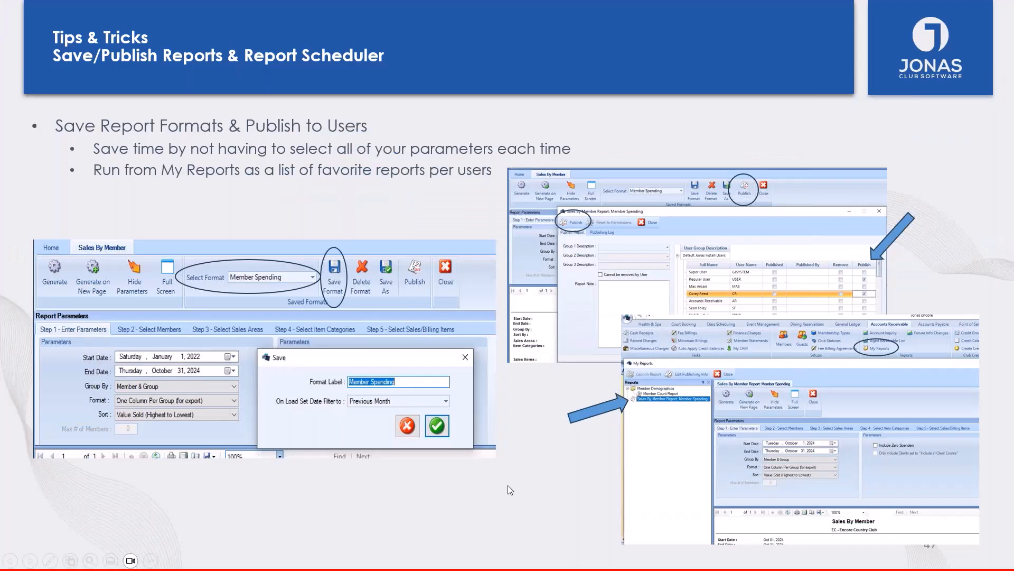
left_click(510, 486)
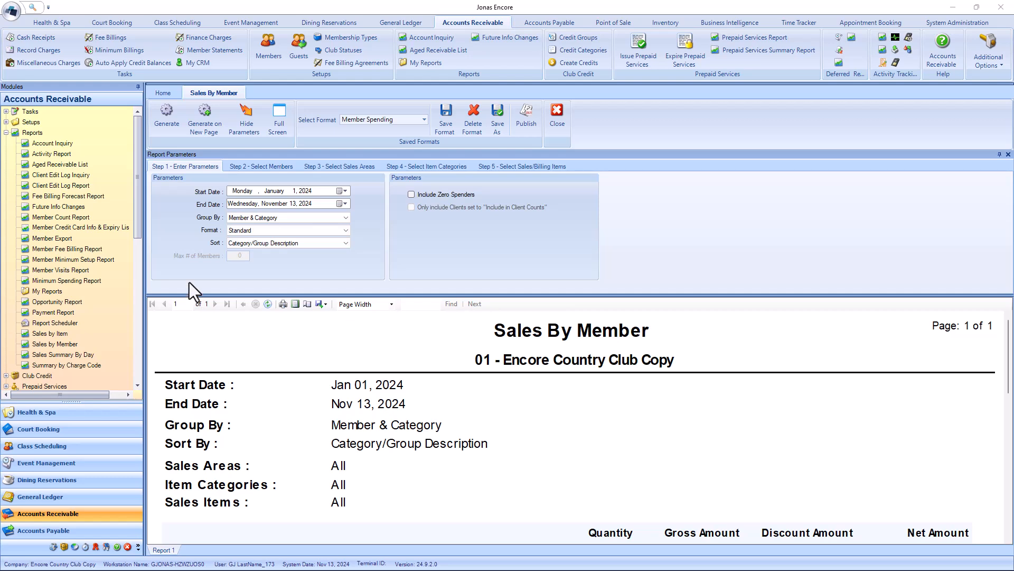
- Open the A/R Reports Scheduler and set the scheduled row to the Member Spending format with the Current Month date setting
left_click(30, 133)
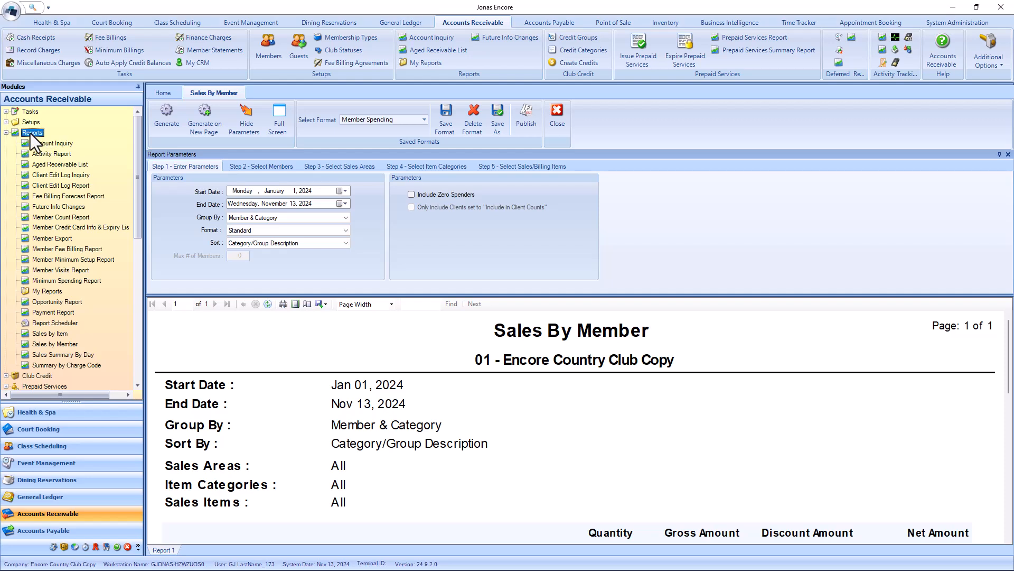
double_click(52, 322)
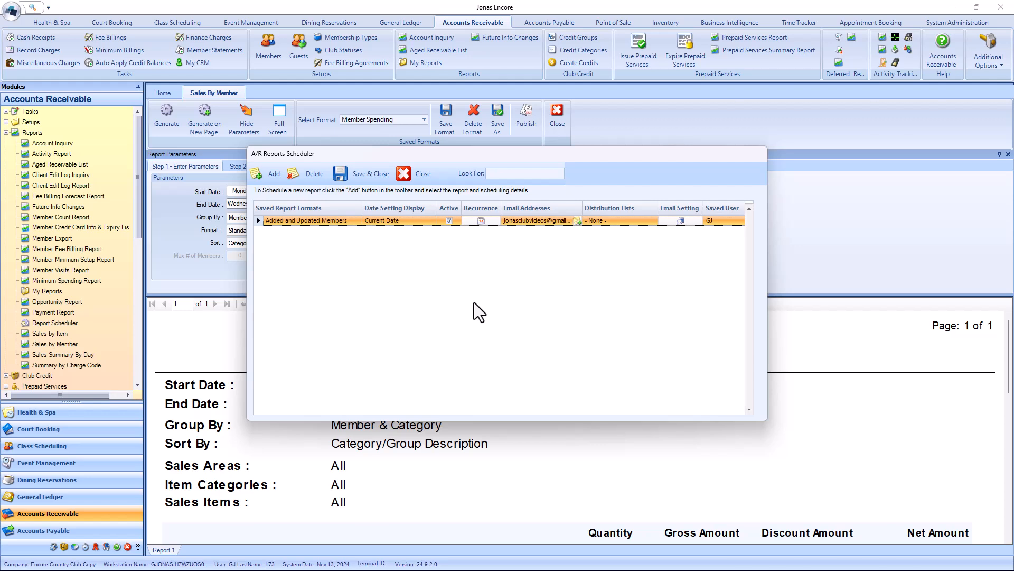
left_click(358, 221)
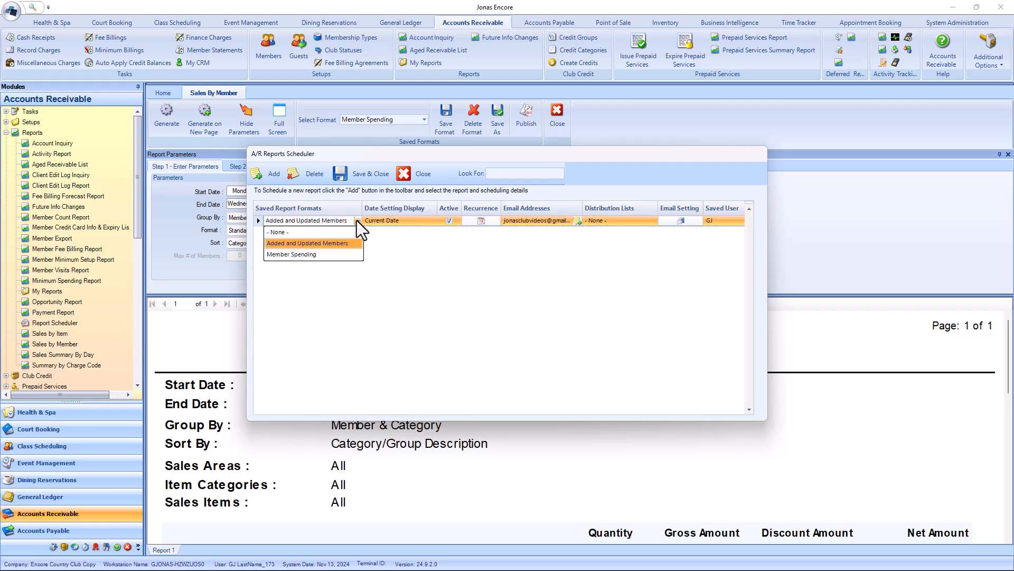
left_click(349, 254)
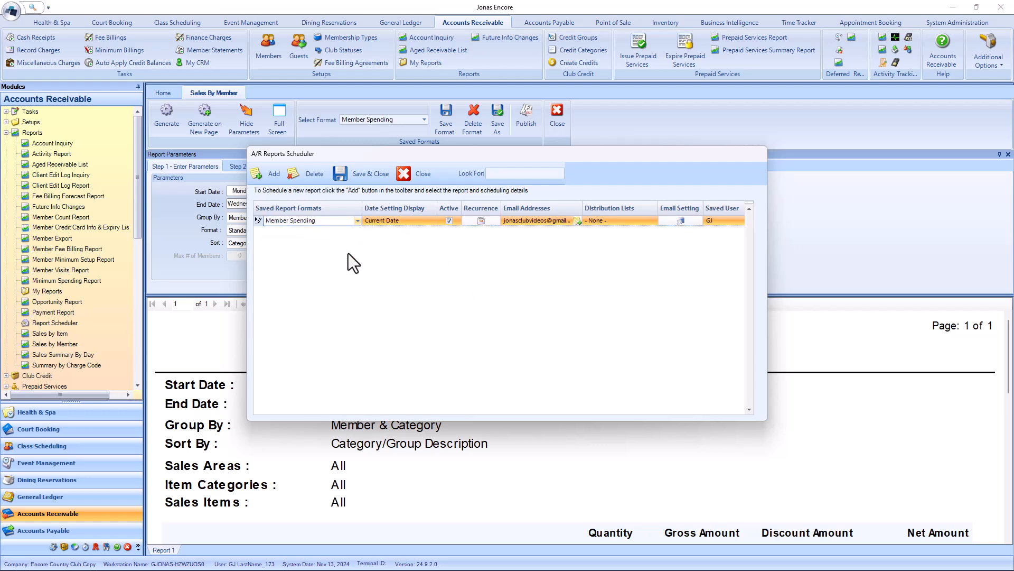
left_click(430, 223)
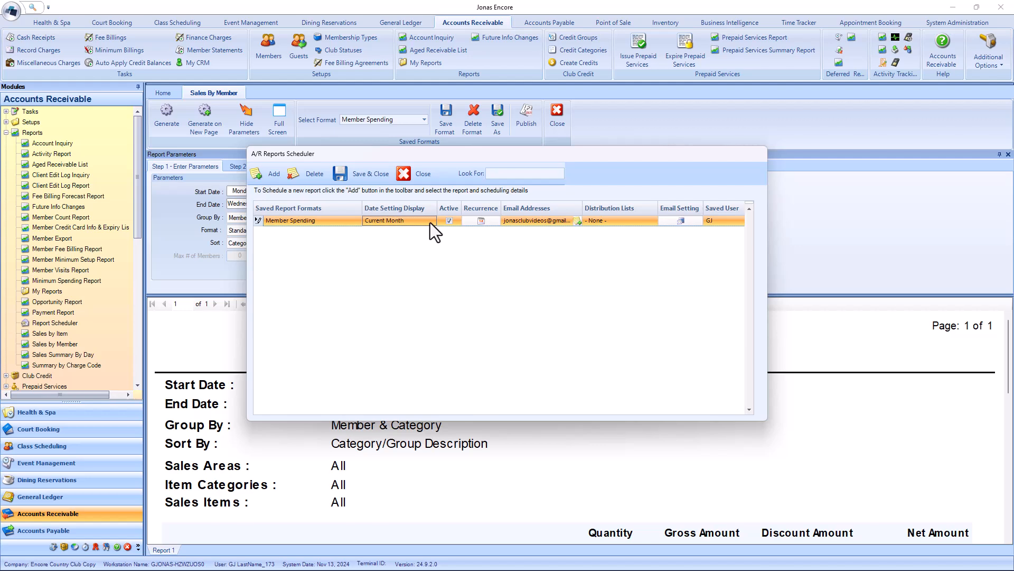
- Set the scheduled report's recurrence to monthly, on a chosen week and weekday of every 1 month
left_click(480, 222)
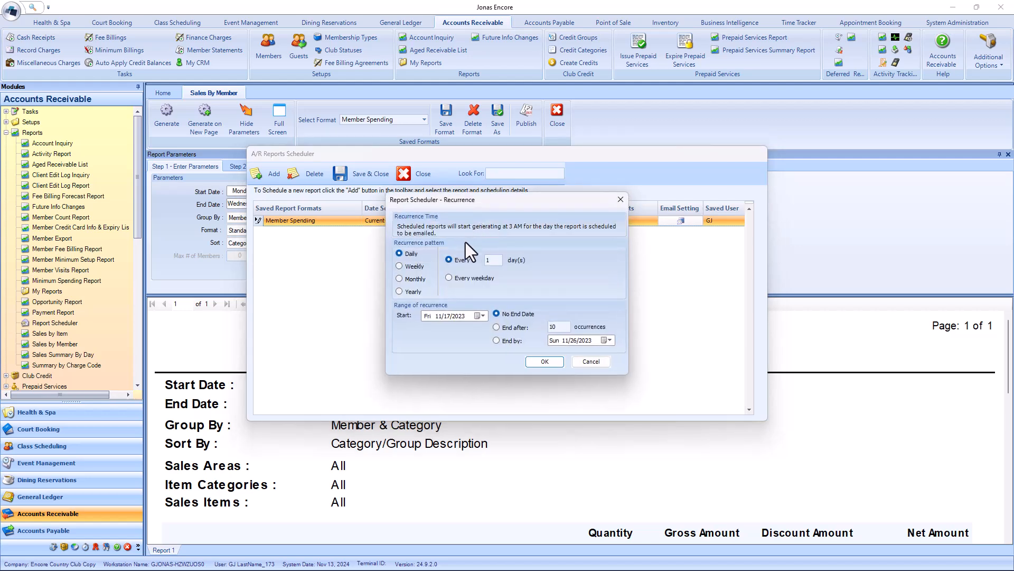
left_click(423, 279)
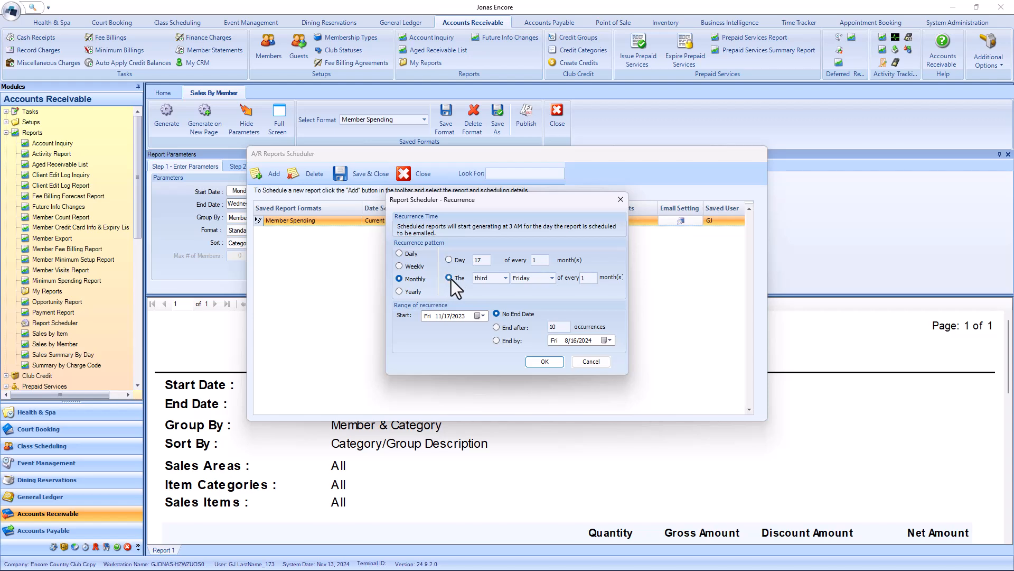
left_click(499, 281)
left_click(493, 290)
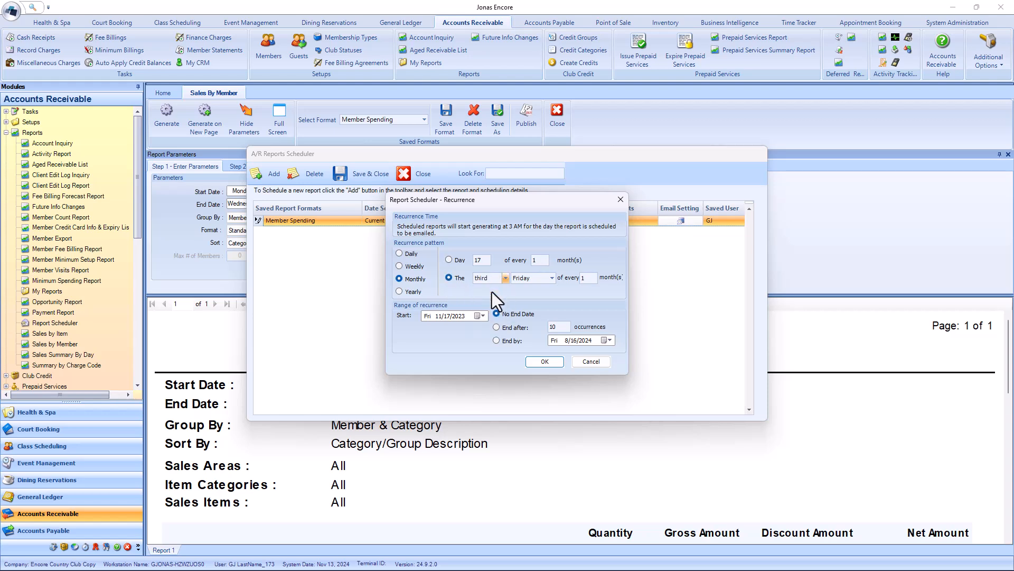
left_click(547, 279)
left_click(522, 329)
left_click(543, 362)
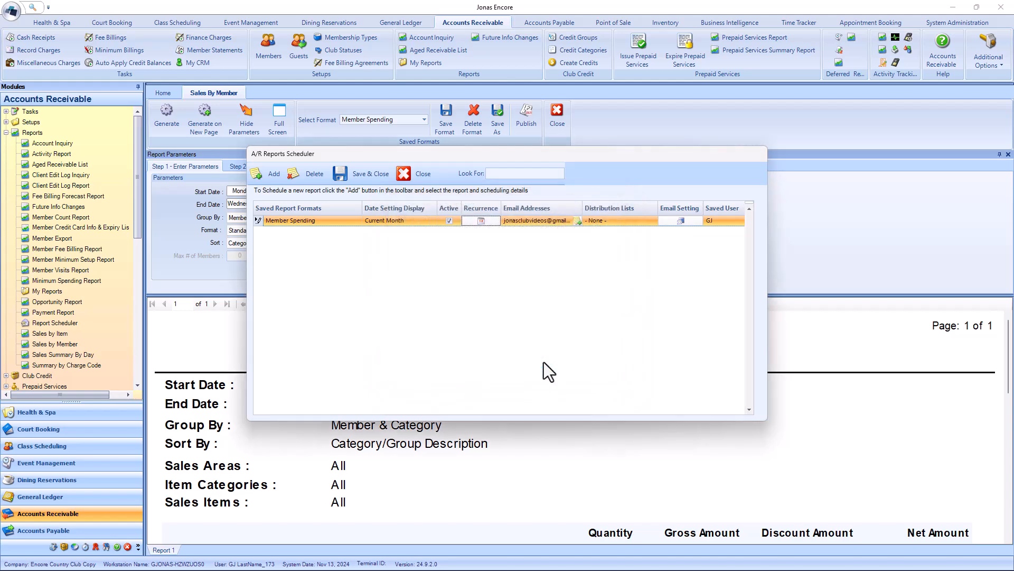
- Add an existing user as a second email recipient for the scheduled report and set its distribution list to F&B Managers
left_click(578, 224)
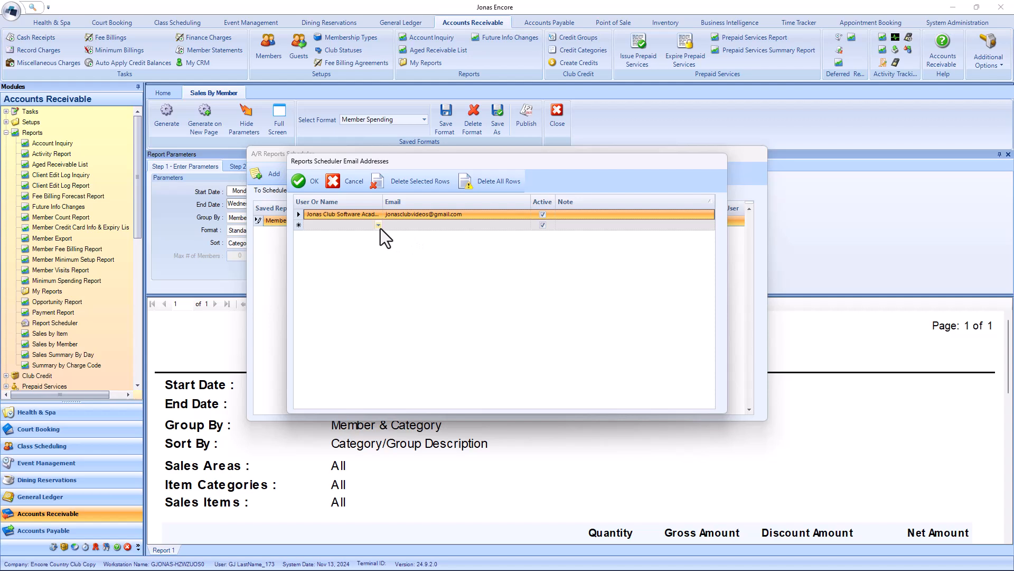
left_click(380, 226)
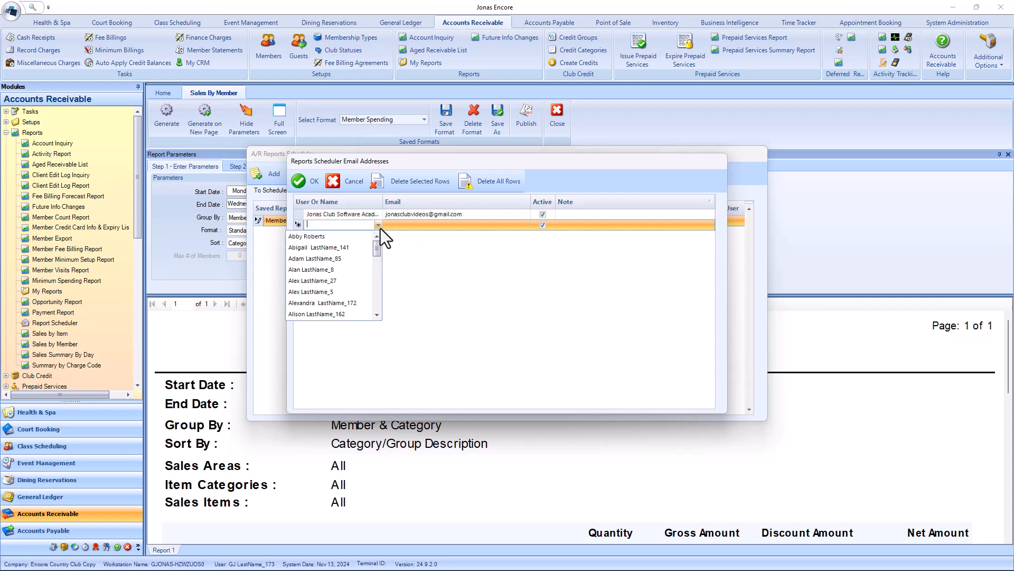
left_click(347, 237)
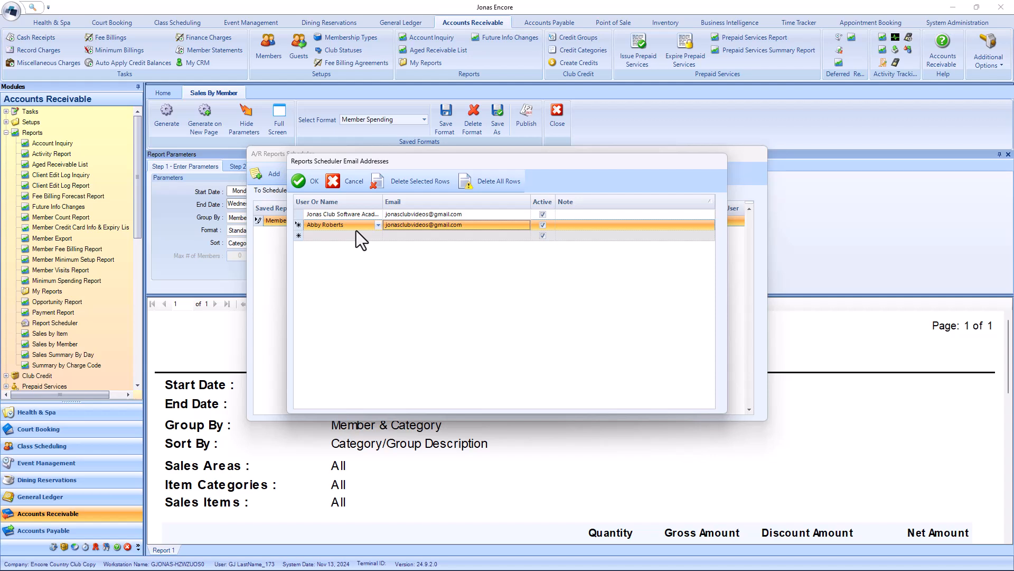
left_click(311, 180)
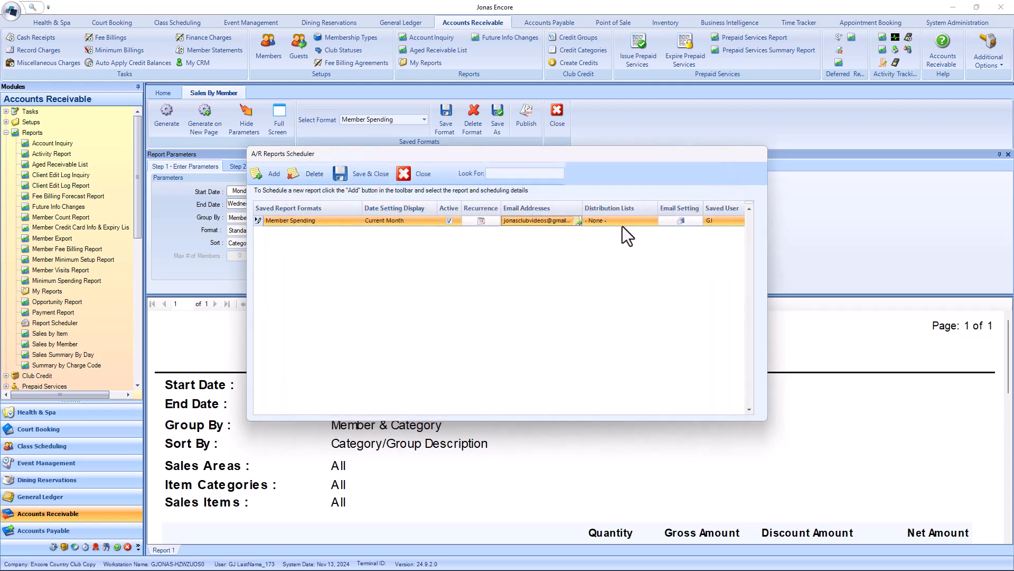
left_click(636, 219)
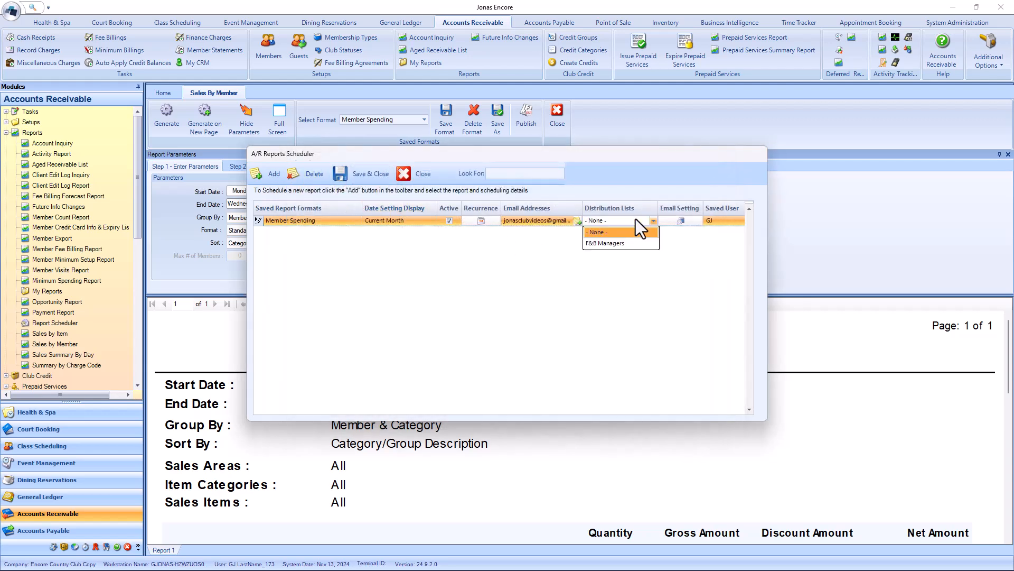
left_click(620, 243)
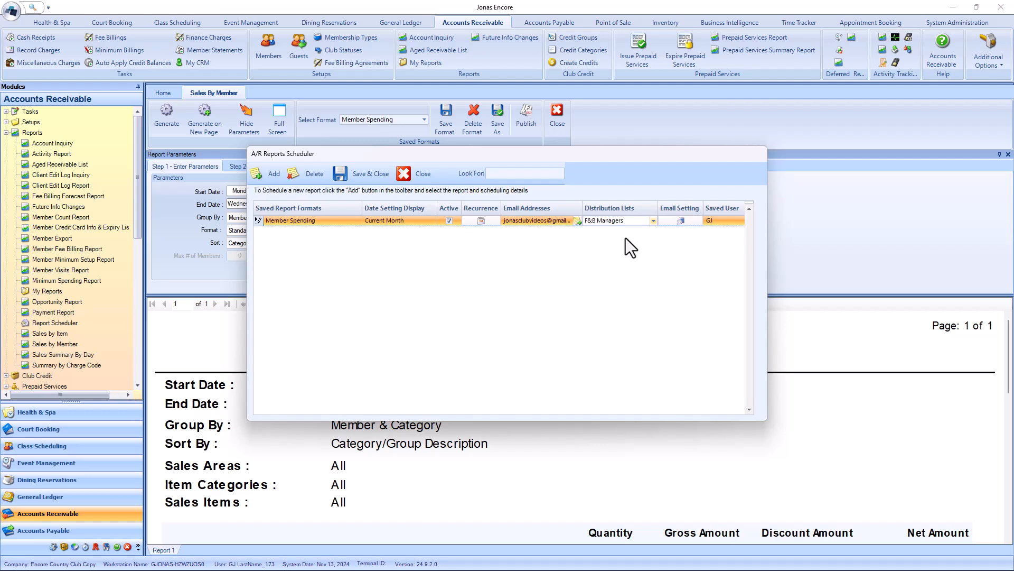
- Review the scheduled report's email settings and close the scheduler without saving the changes
left_click(681, 220)
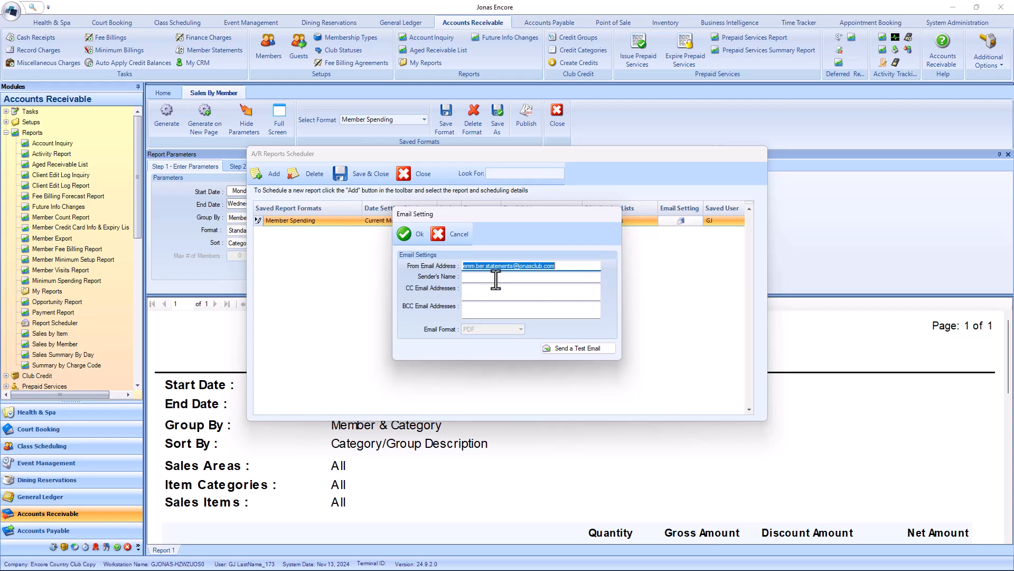
left_click(411, 240)
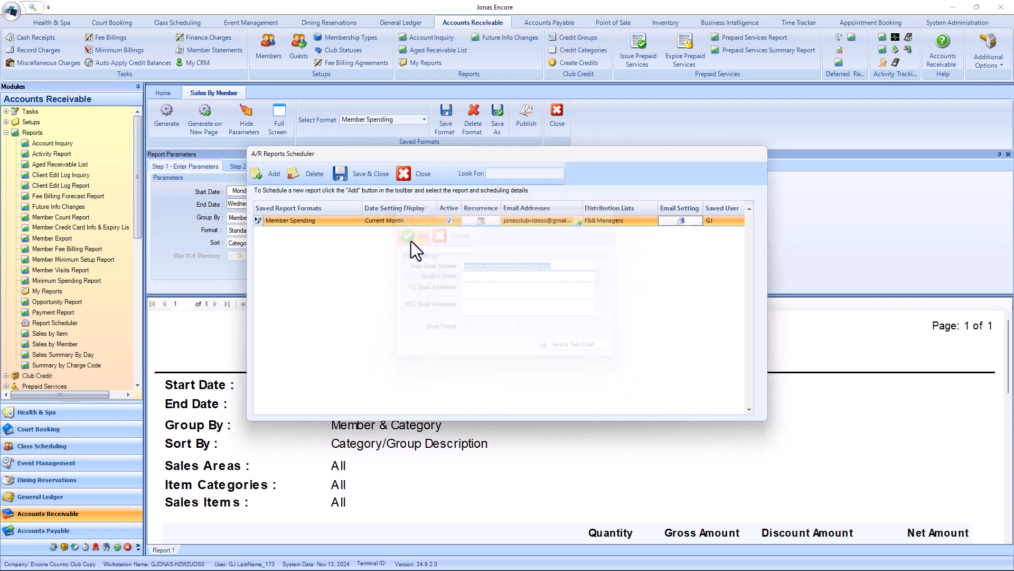
left_click(417, 176)
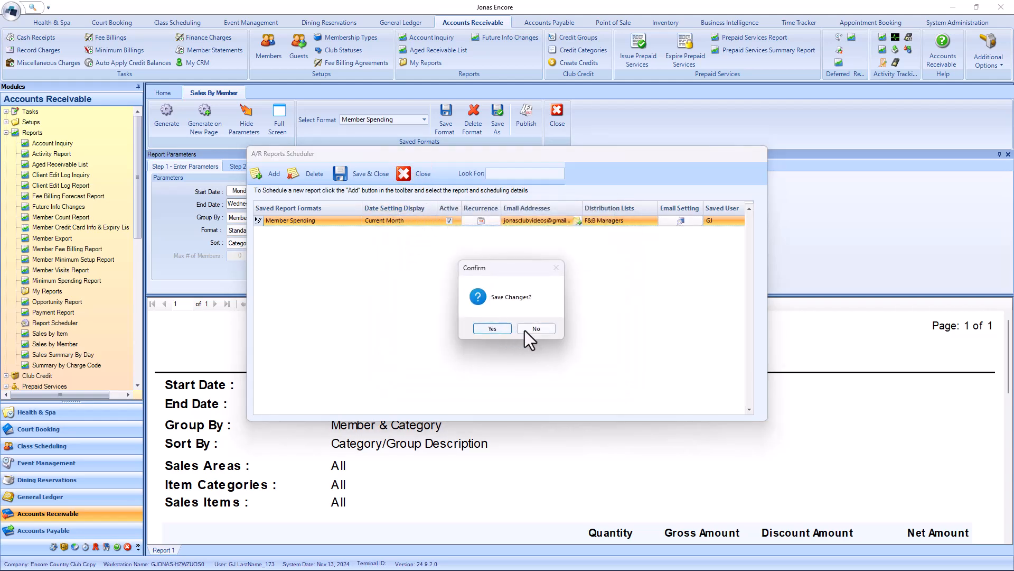
left_click(524, 331)
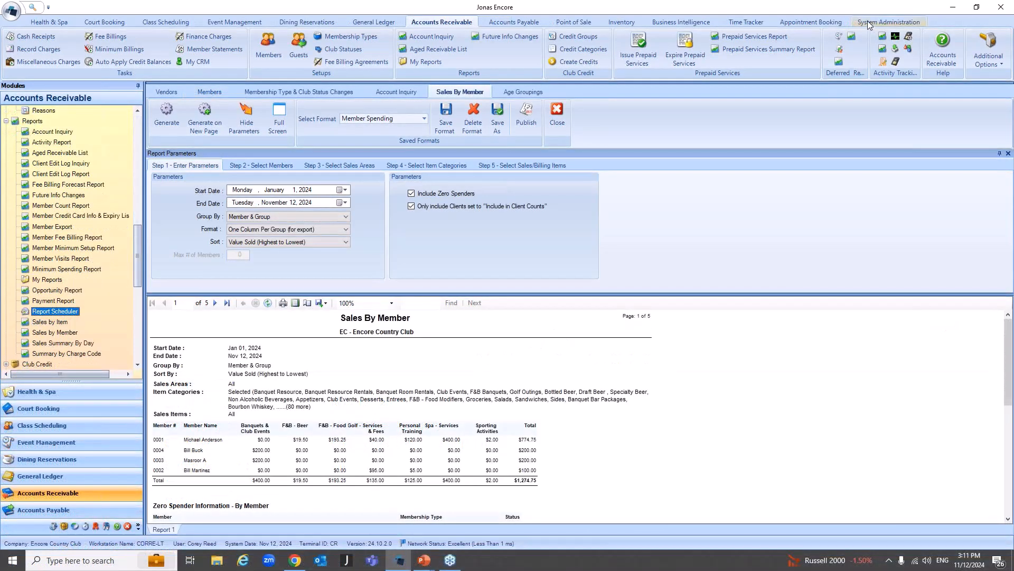
- Open the Users setup in System Administration and select the signed-in user's record
left_click(871, 24)
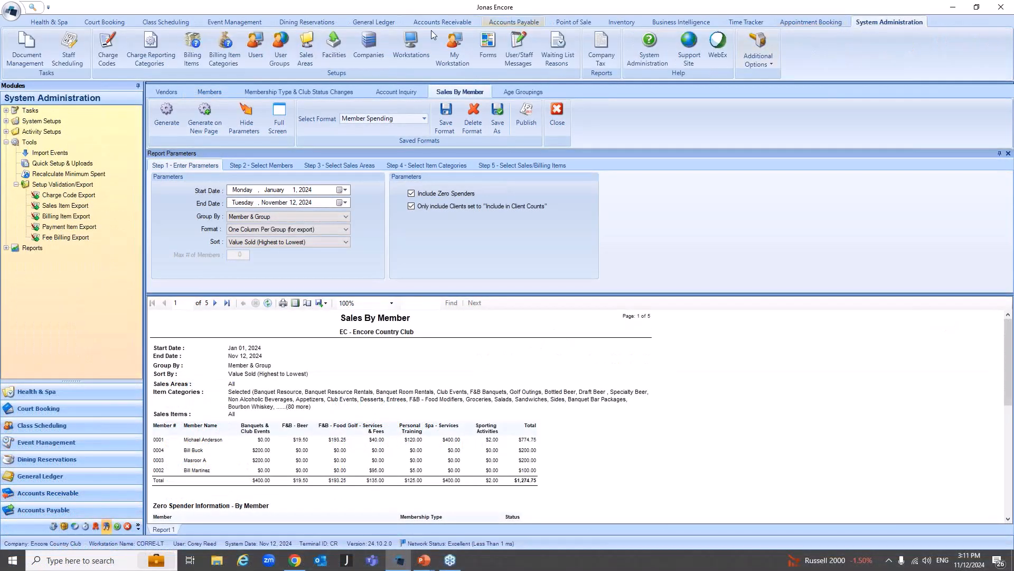
left_click(253, 51)
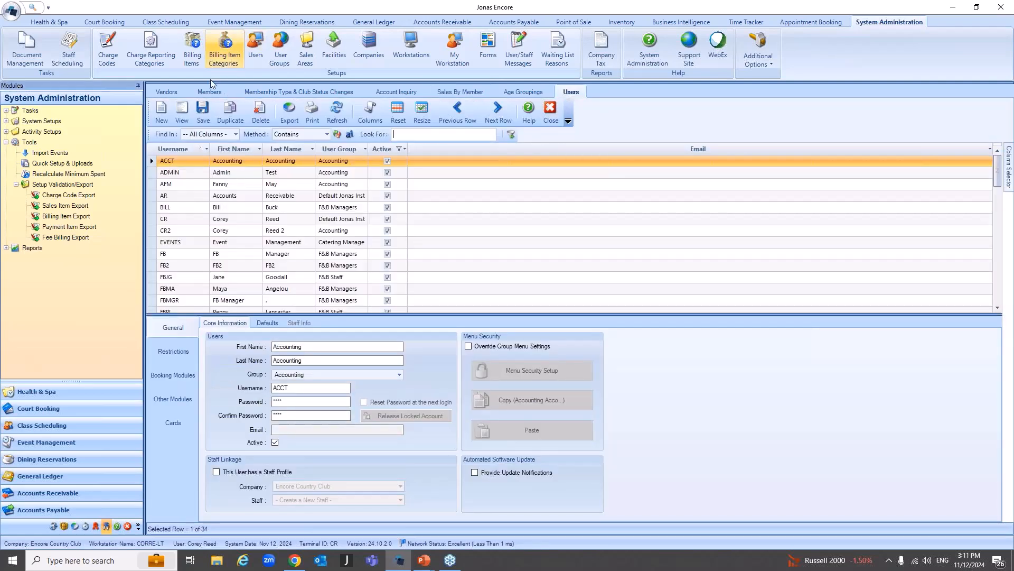
left_click(197, 220)
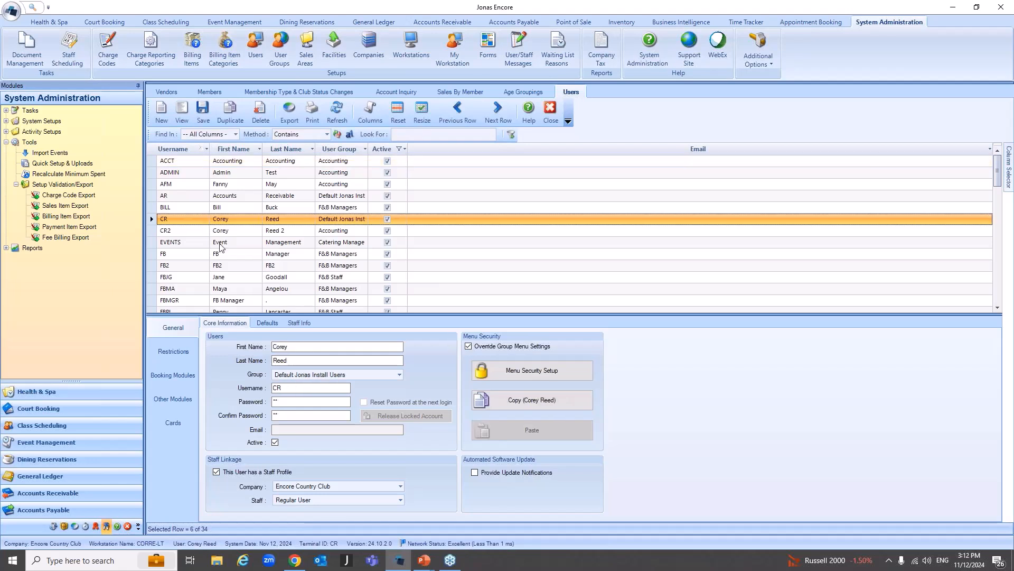
- Point out the signed-in user's email field and open the Distribution List setup in System Administration
left_click(300, 429)
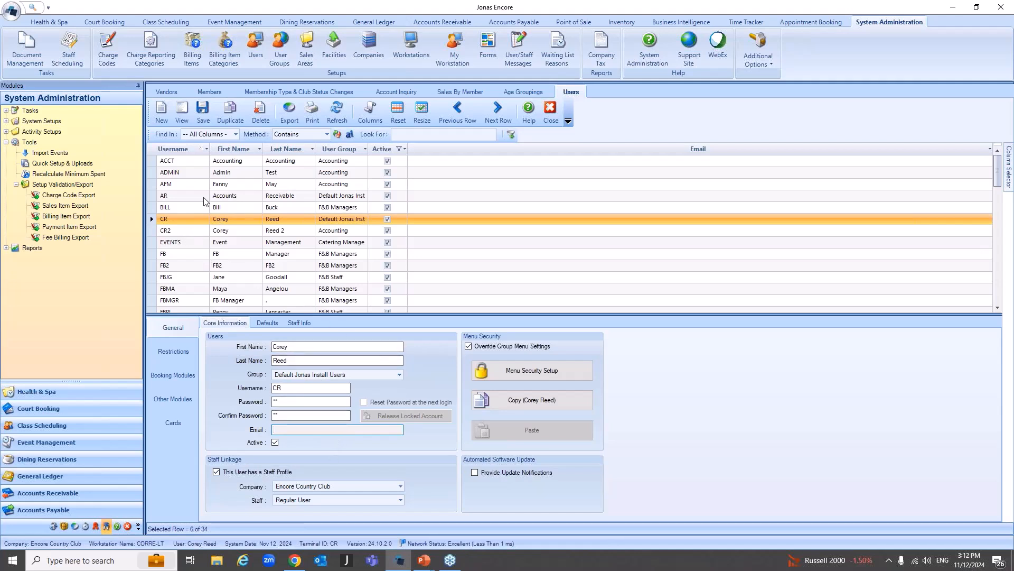
left_click(6, 141)
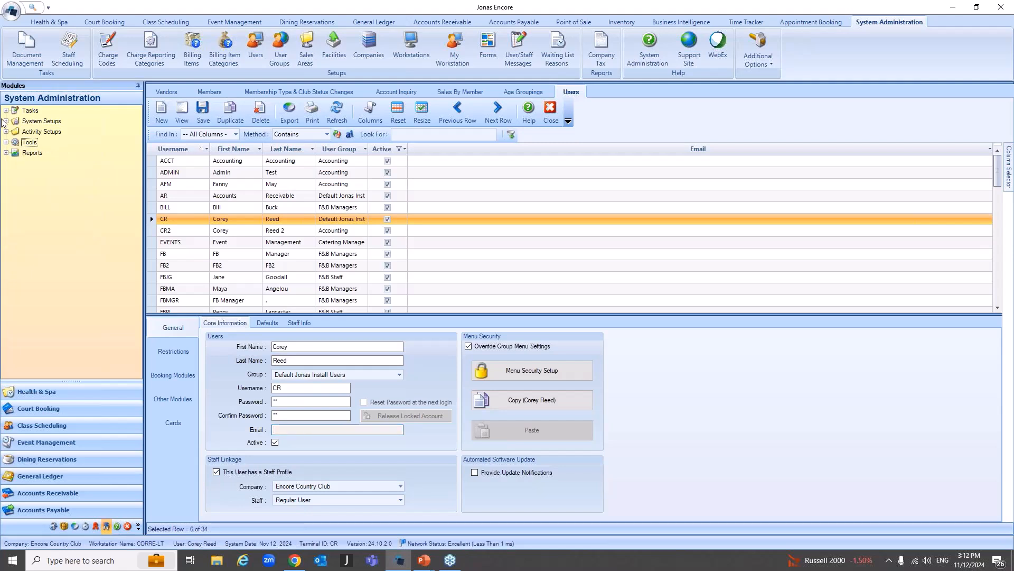
left_click(6, 121)
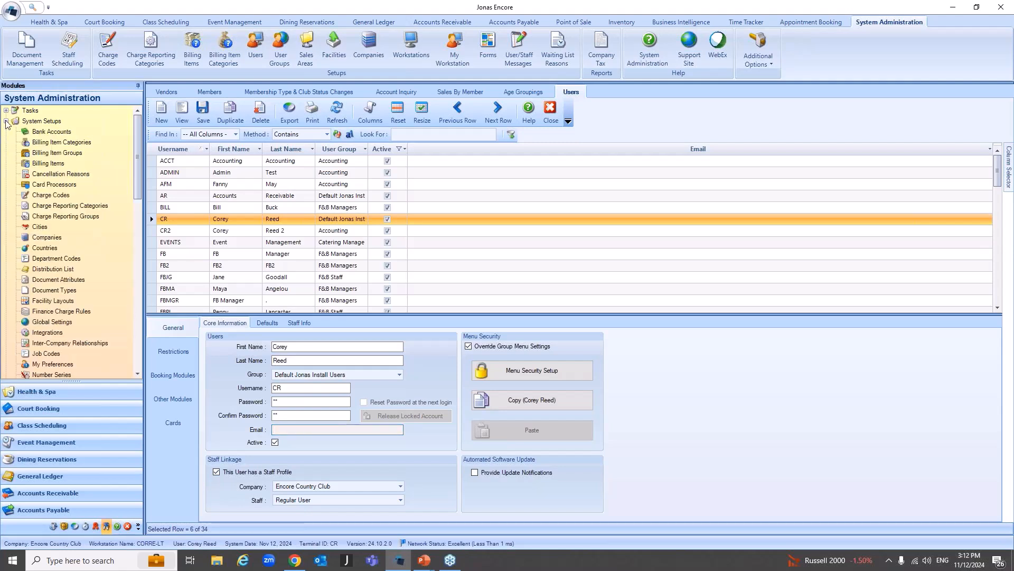
left_click(55, 270)
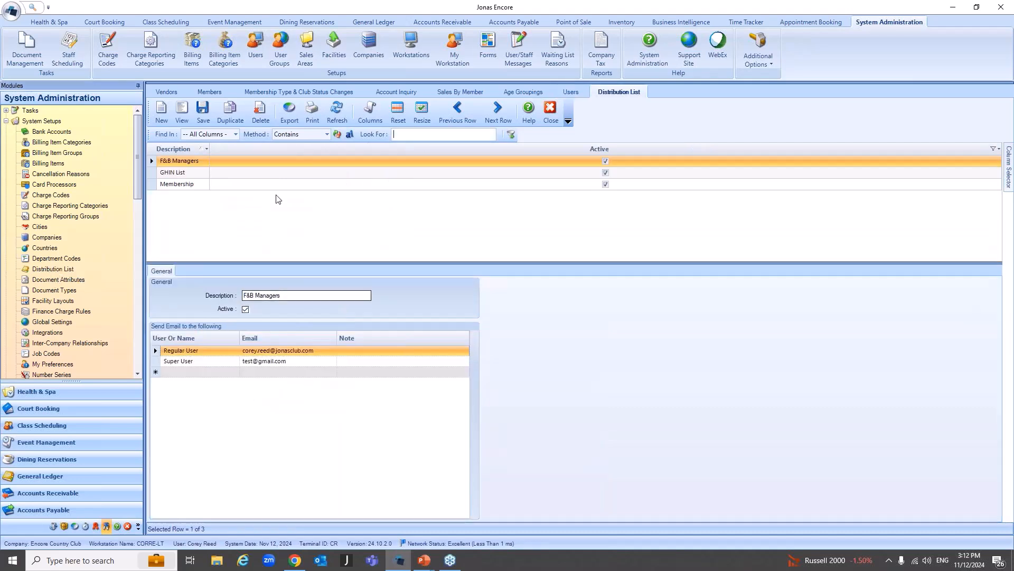
- Review the GHIN List and Membership distribution lists, and start a new list with its recipient choices open
left_click(186, 173)
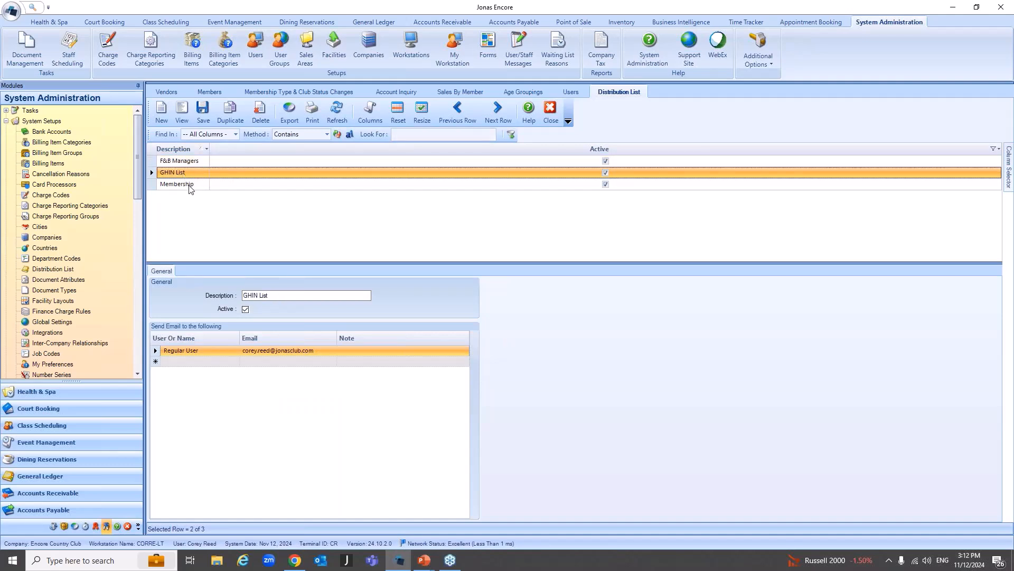
left_click(191, 188)
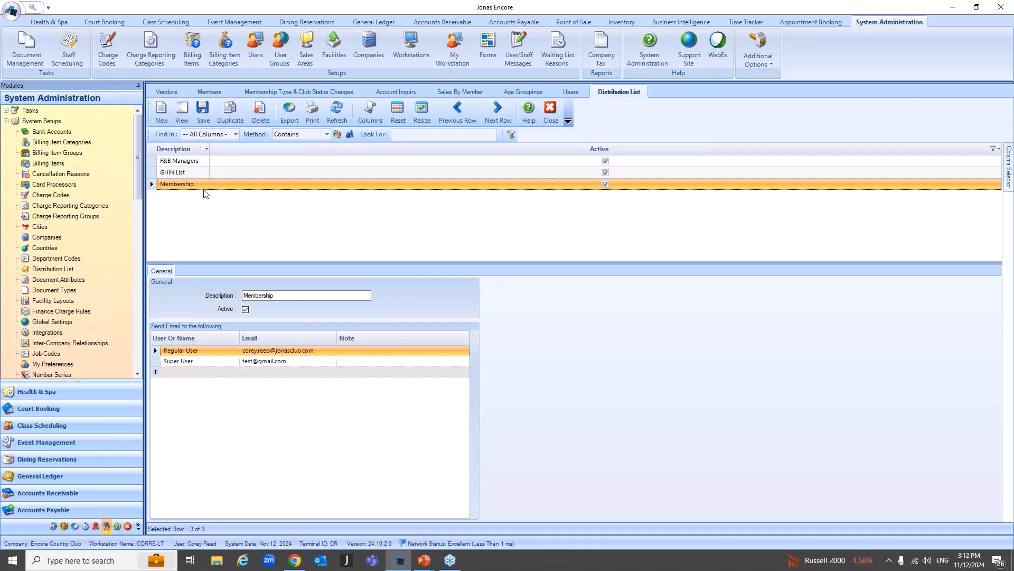
left_click(161, 111)
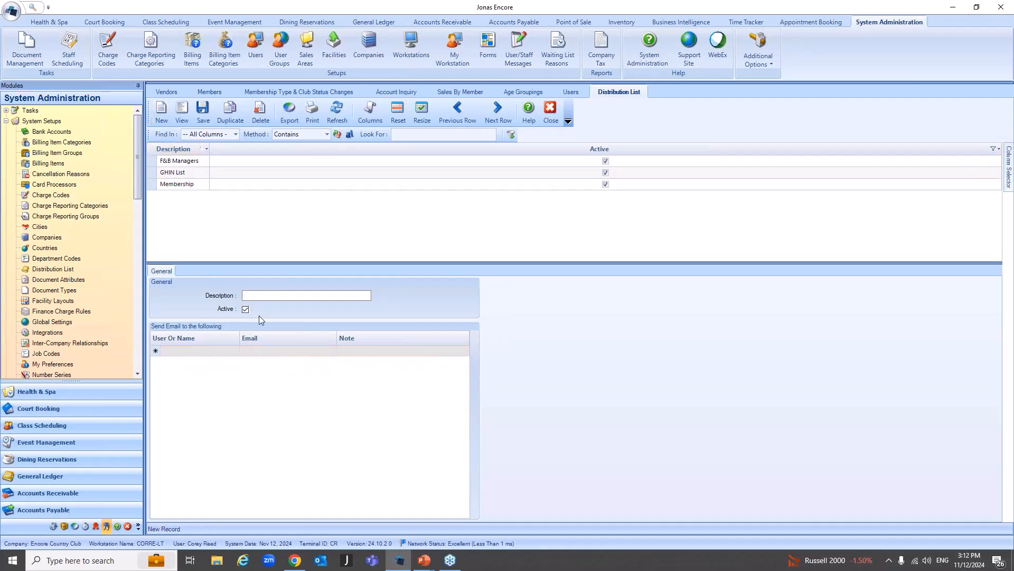
left_click(232, 350)
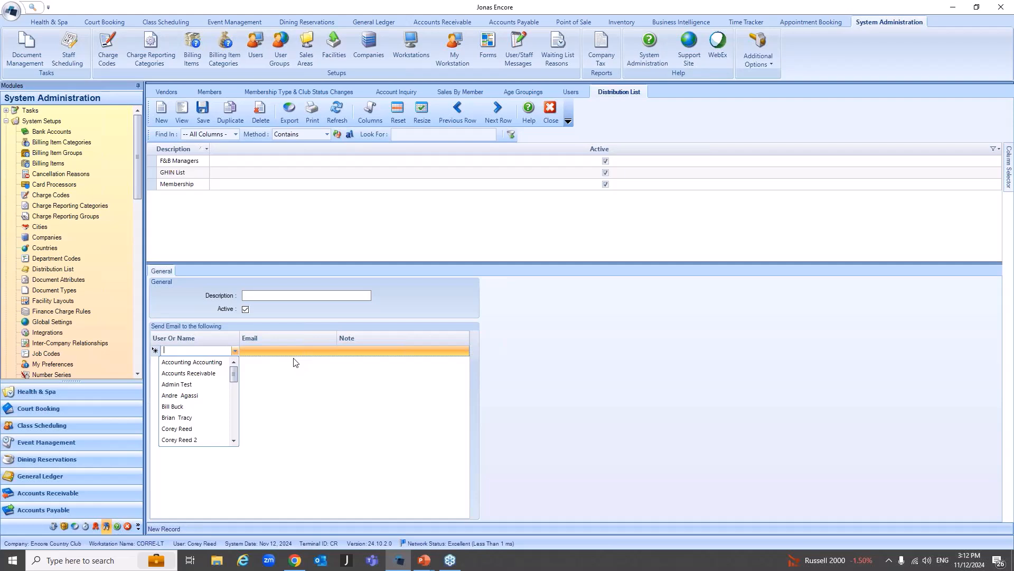
- Switch to the PowerPoint slide show and advance to the UserVoice portal slide
key("alt+Tab")
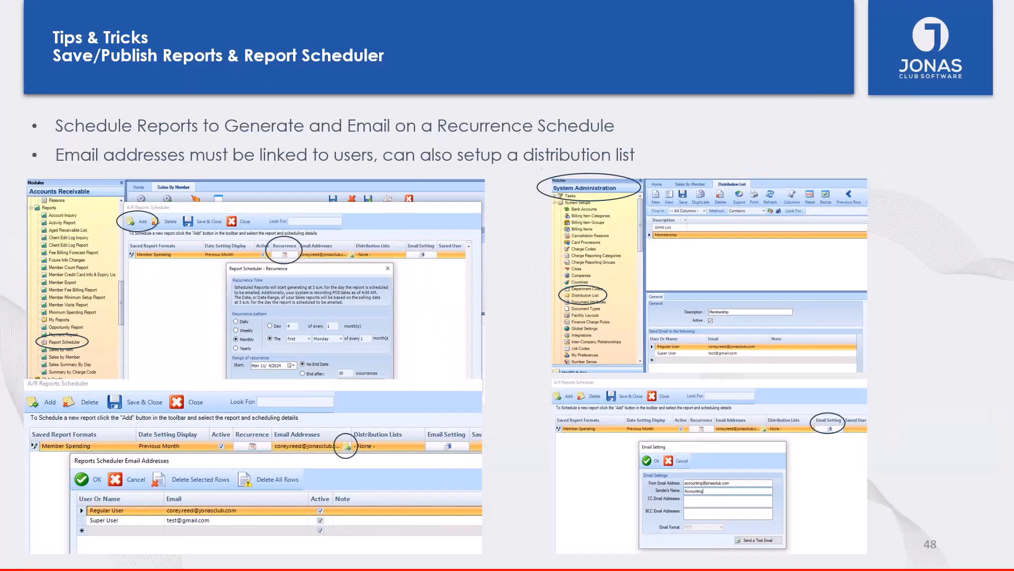
left_click(917, 346)
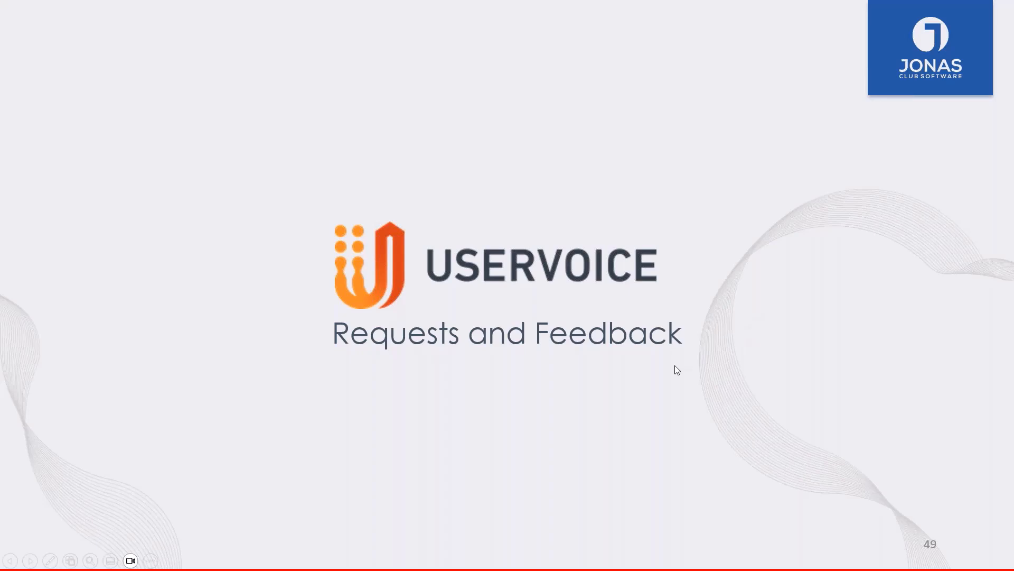
left_click(634, 410)
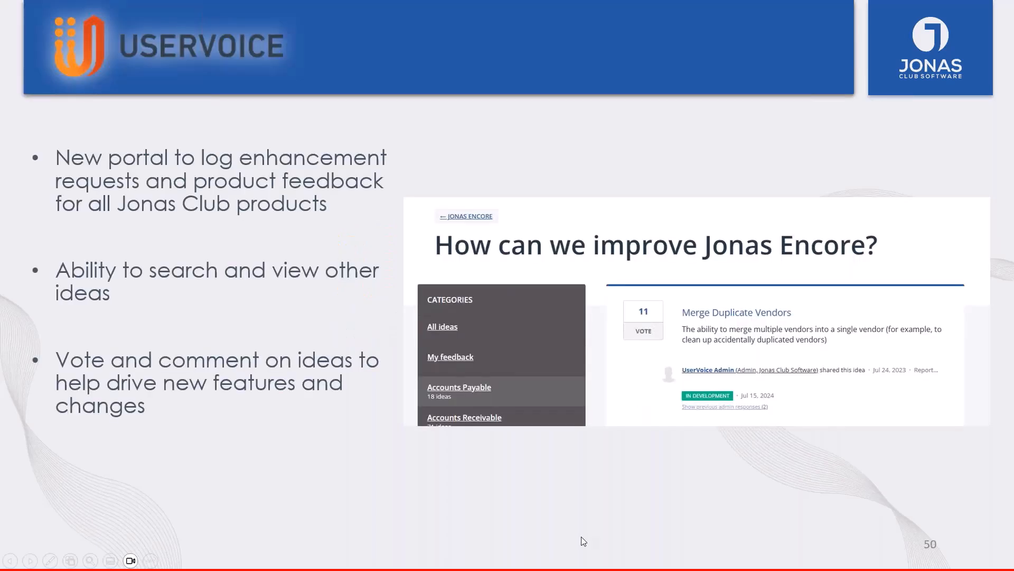
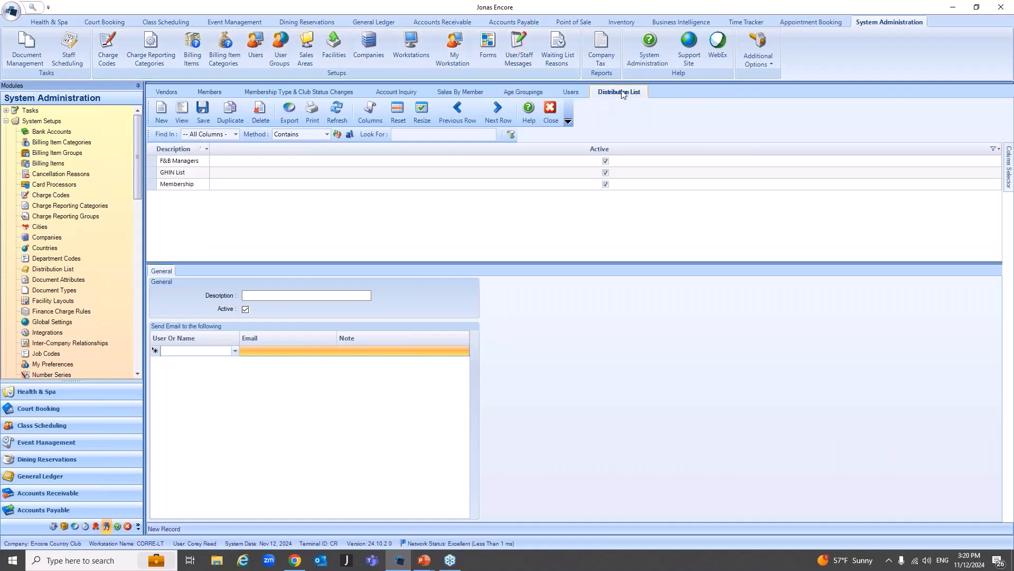
- Close all open record and report pages and open Financial Statements in General Ledger
left_click(639, 107)
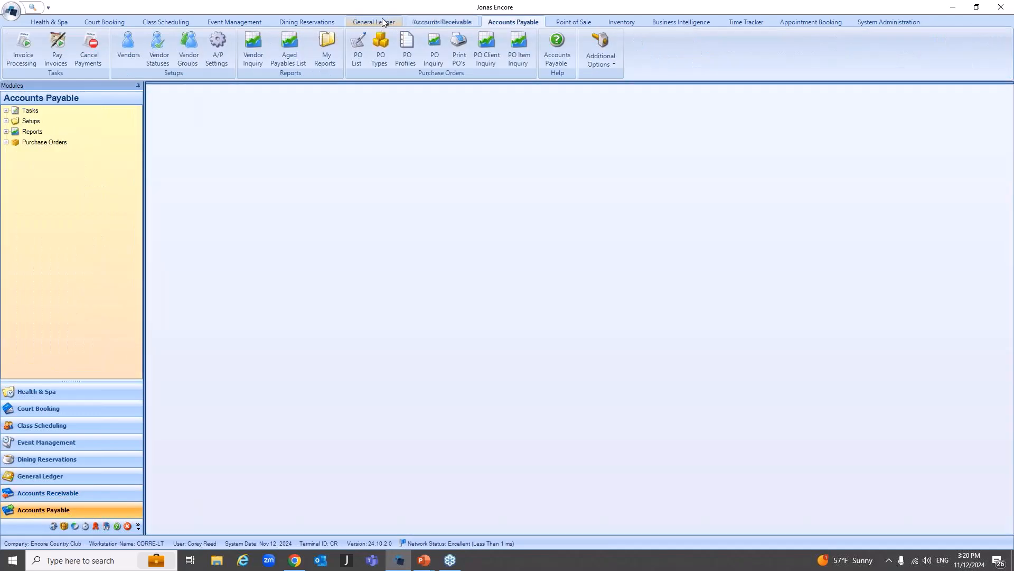
left_click(382, 19)
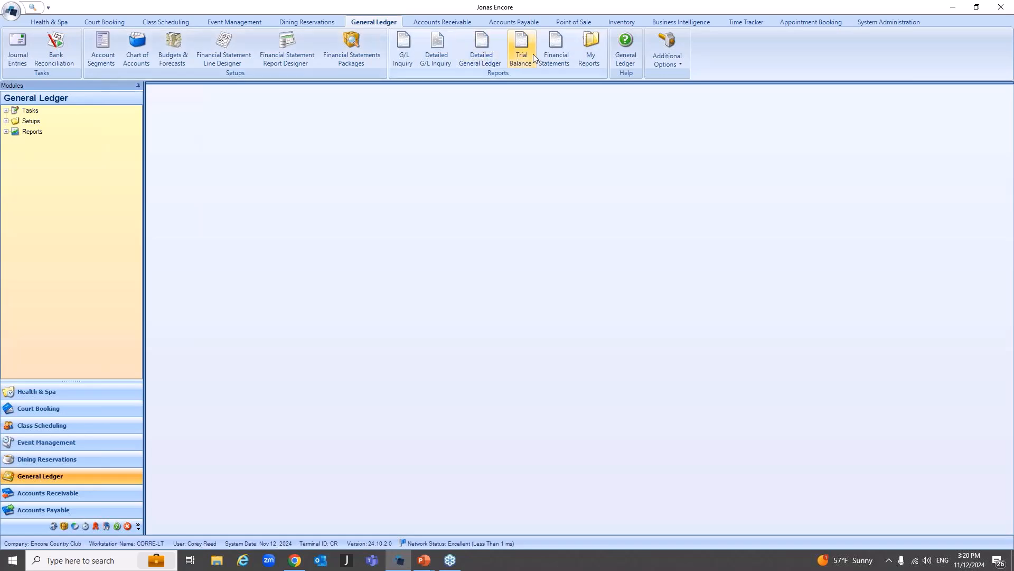
left_click(549, 47)
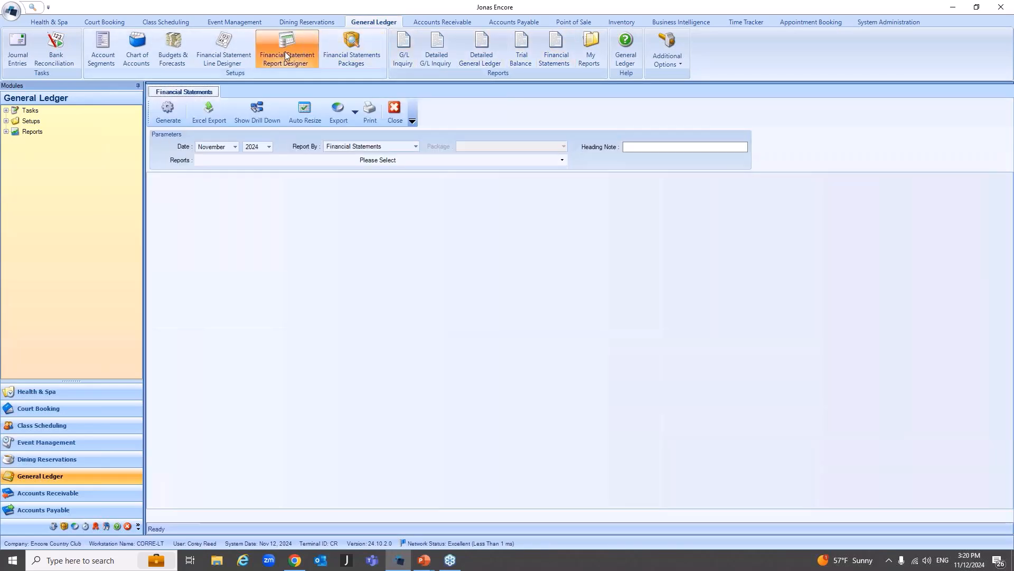
- In the Financial Statement Report Designer, widen the Description column and open the design of the 12 Month Income Statement
left_click(288, 47)
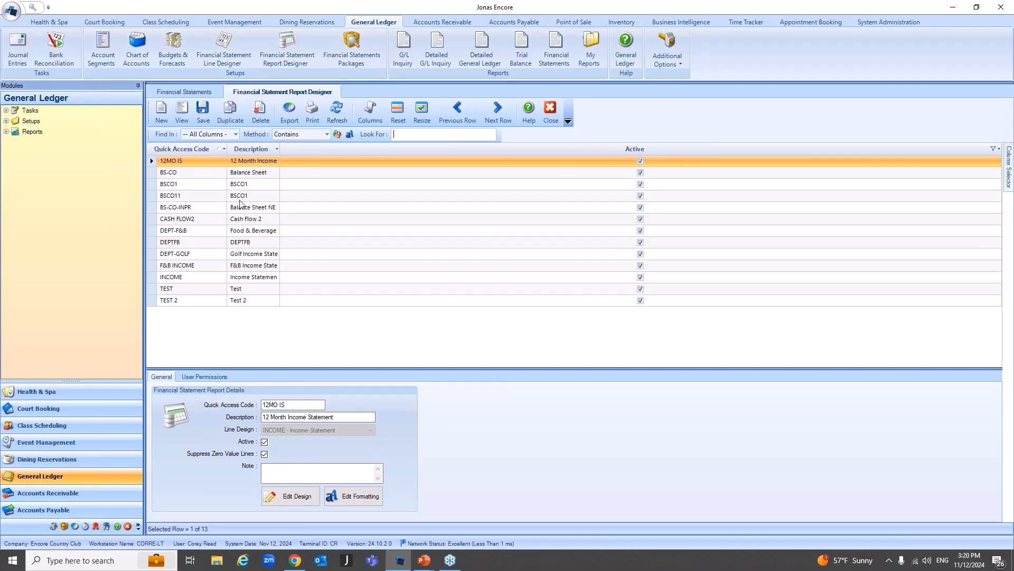
left_click(239, 267)
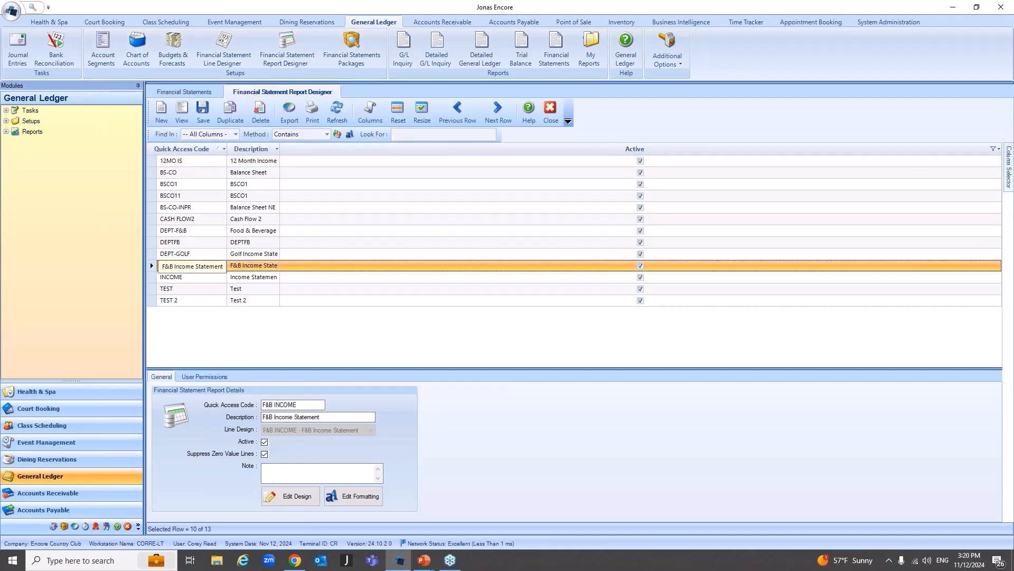
left_click(271, 164)
left_click_drag(279, 149, 381, 150)
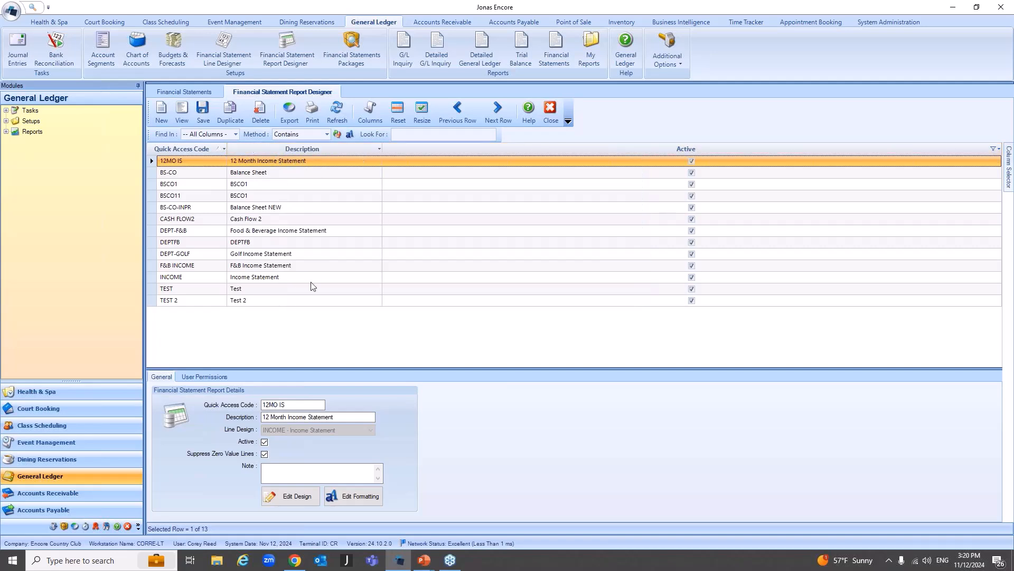
left_click(304, 493)
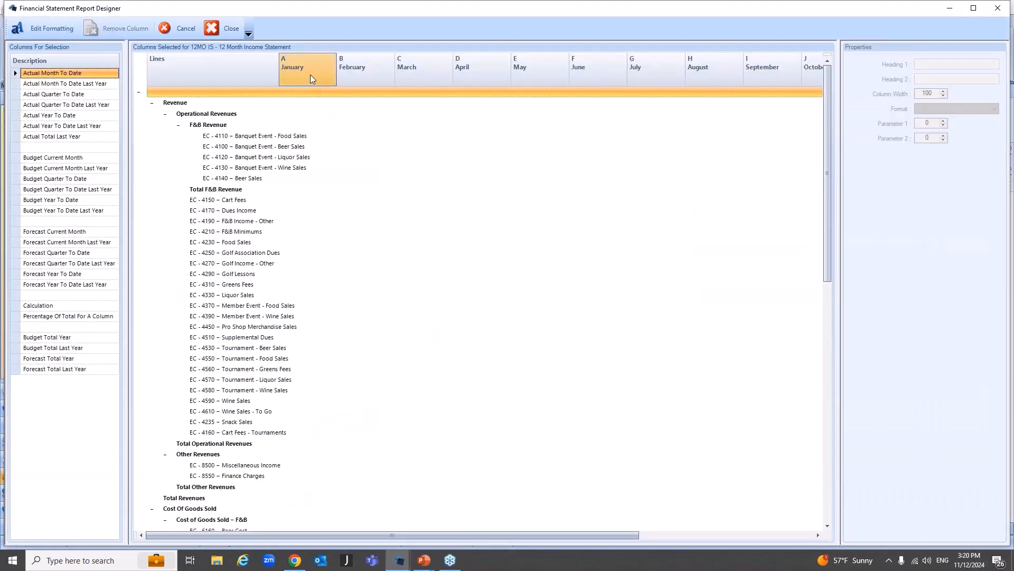
- Examine the January column's properties and the Actual Month To Date and Actual Year To Date column types
left_click(309, 68)
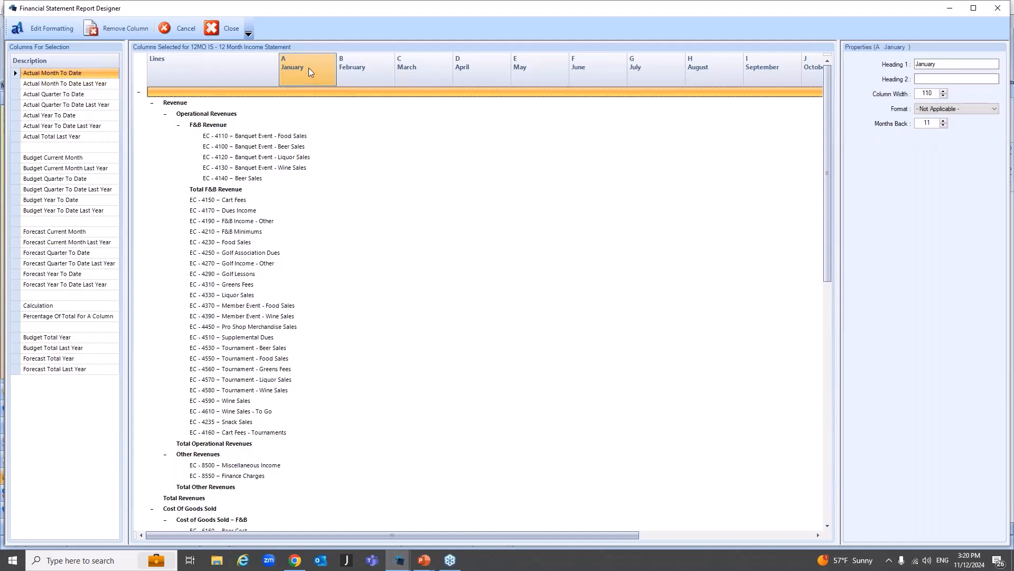
left_click_drag(308, 67, 63, 79)
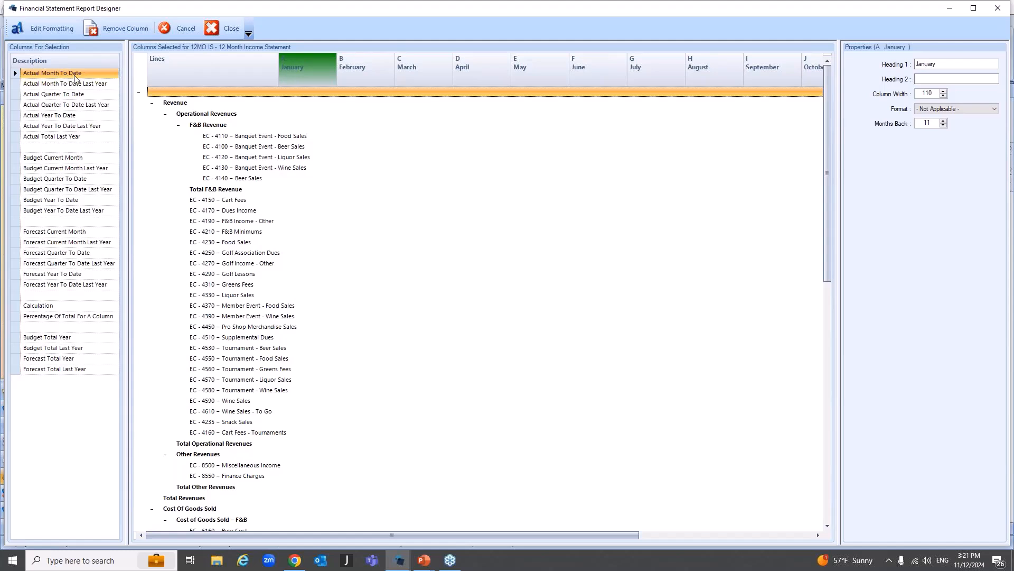
left_click(62, 115)
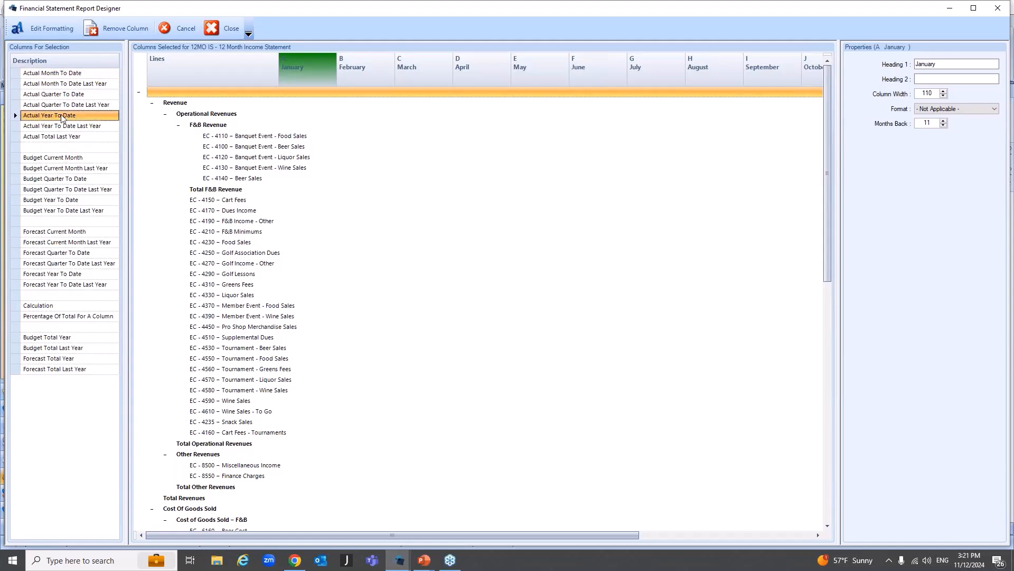
left_click(75, 75)
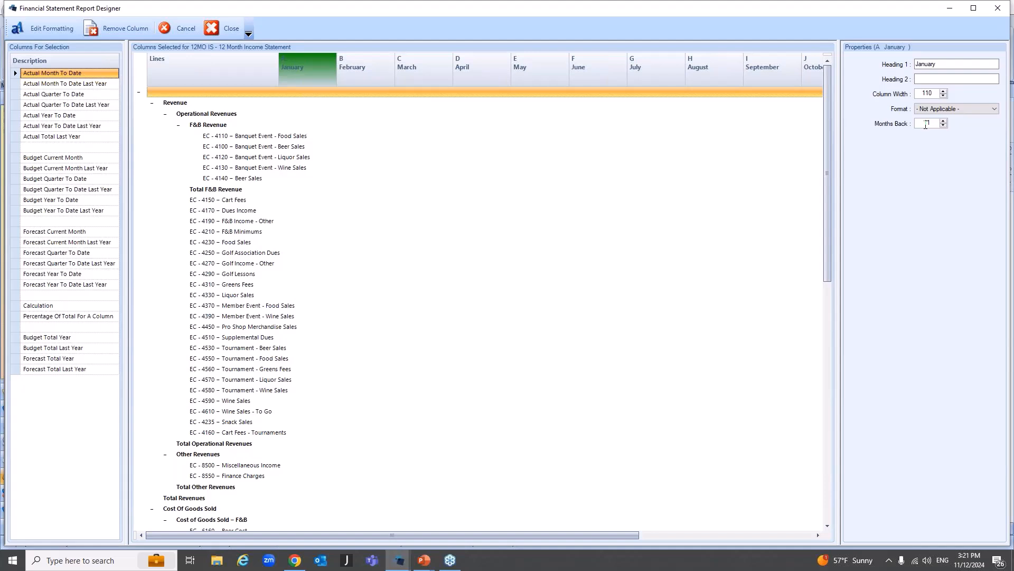
- Examine the Months Back setting of the December back to August columns and close the report design
left_click_drag(608, 535, 783, 451)
left_click(724, 60)
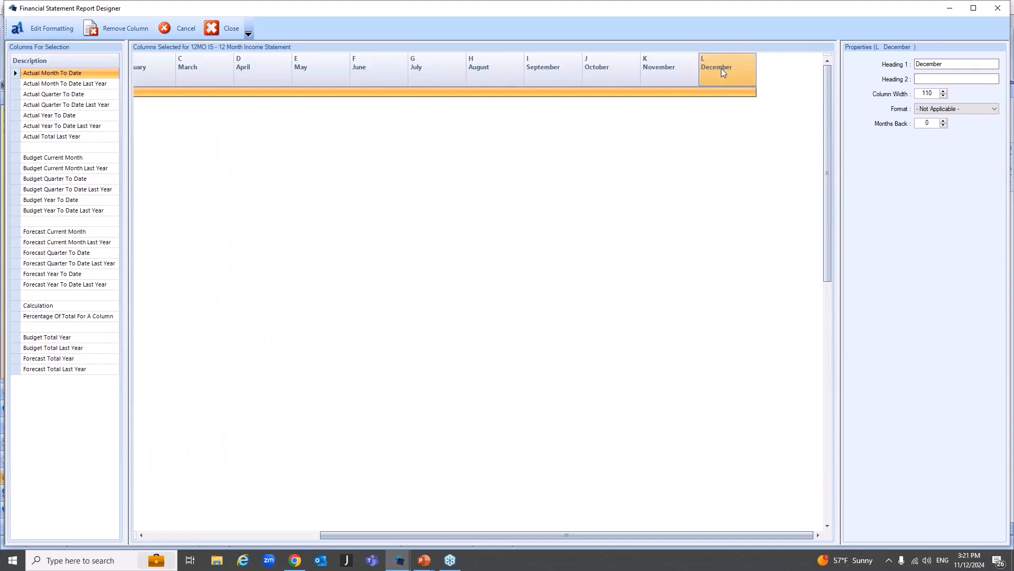
left_click(928, 123)
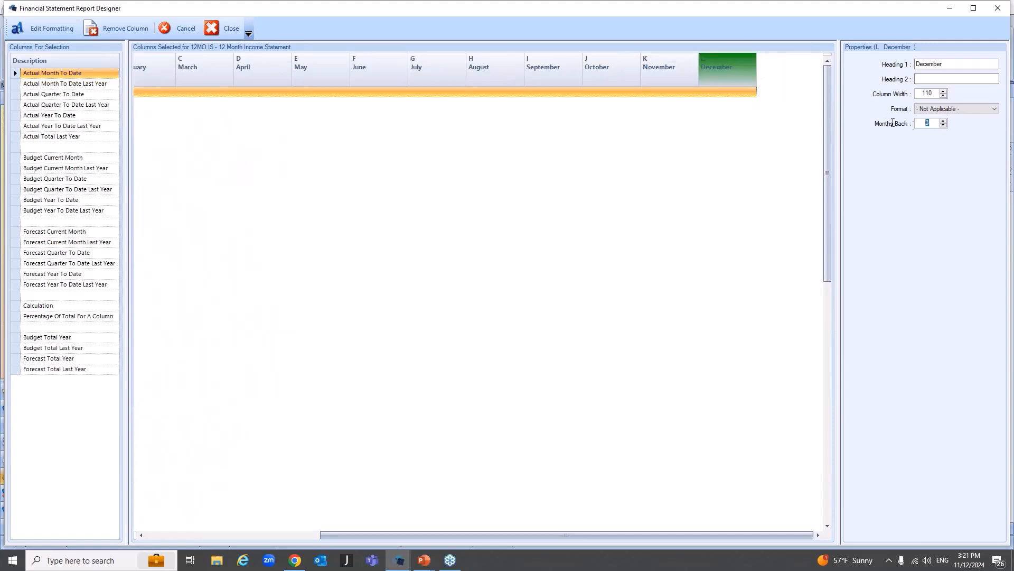
left_click(659, 66)
left_click(928, 124)
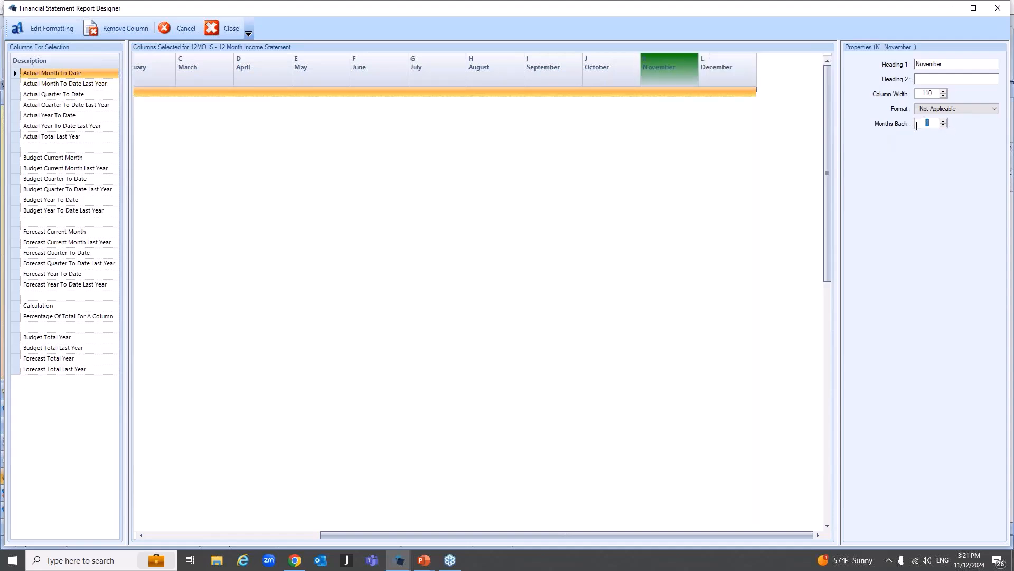
left_click(616, 71)
left_click(933, 123)
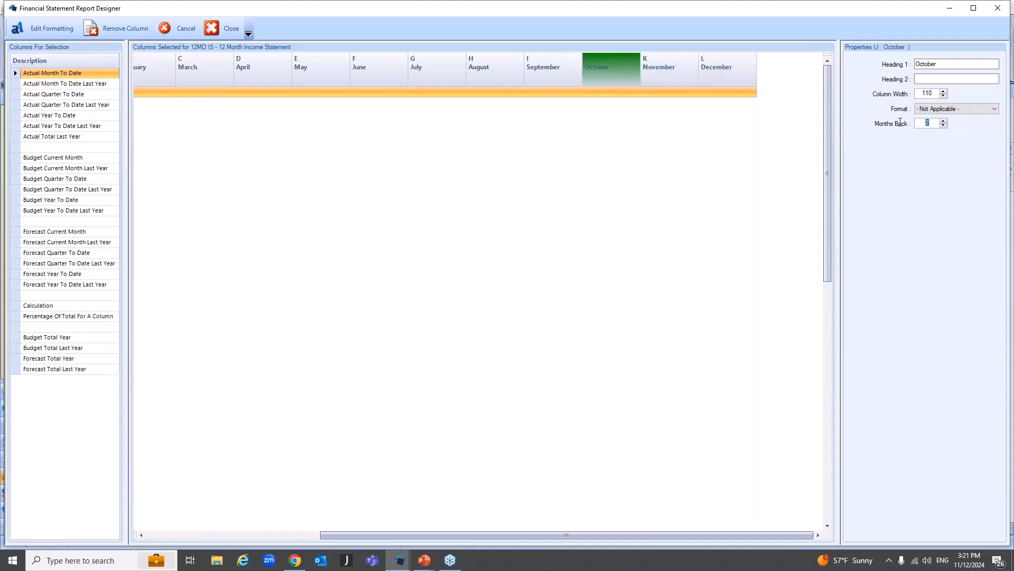
left_click(556, 67)
left_click(487, 68)
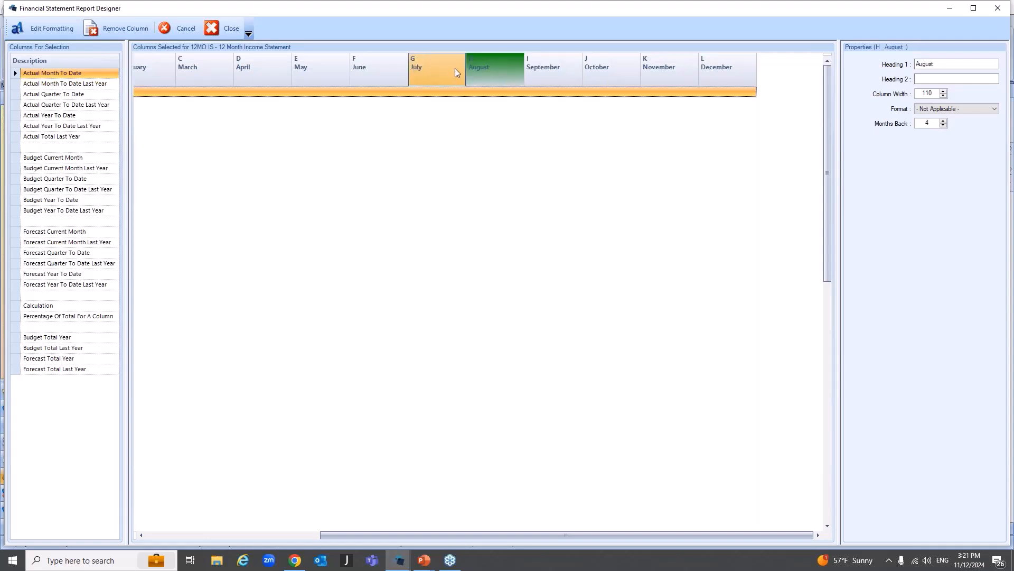
left_click(928, 123)
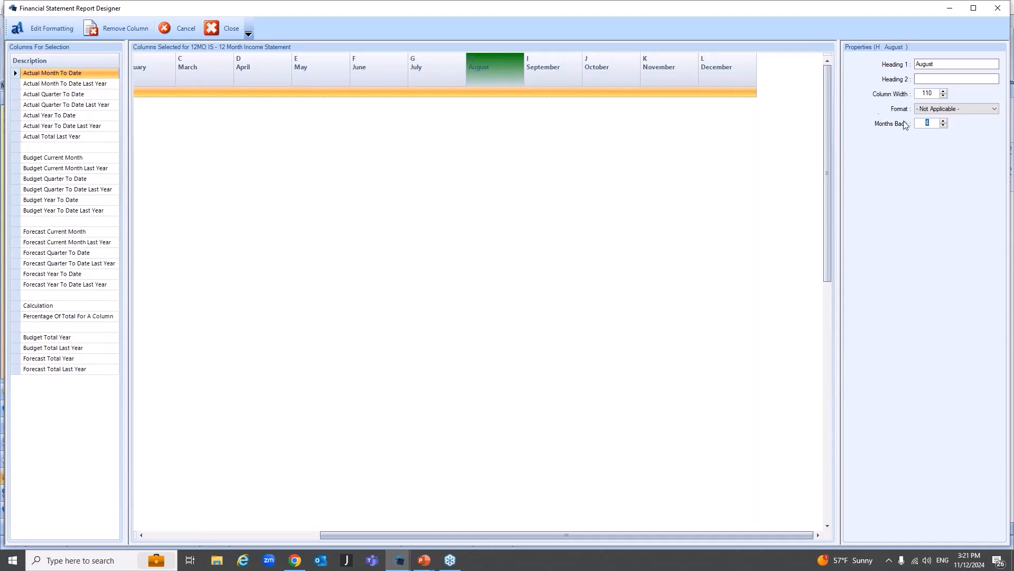
left_click(226, 28)
- Generate the 12 Month Income Statement in Financial Statements for December 2024
left_click(555, 56)
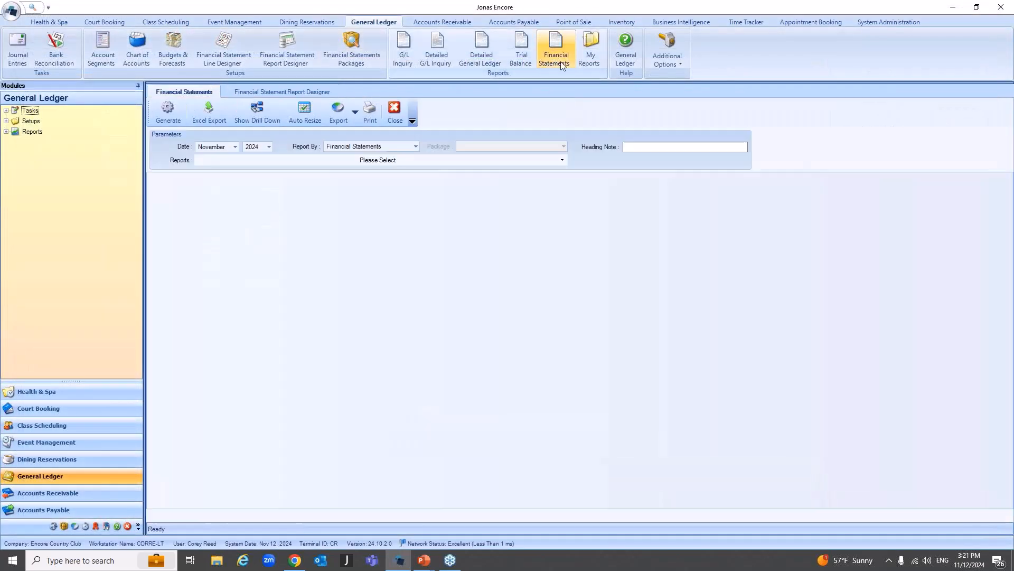
left_click(235, 147)
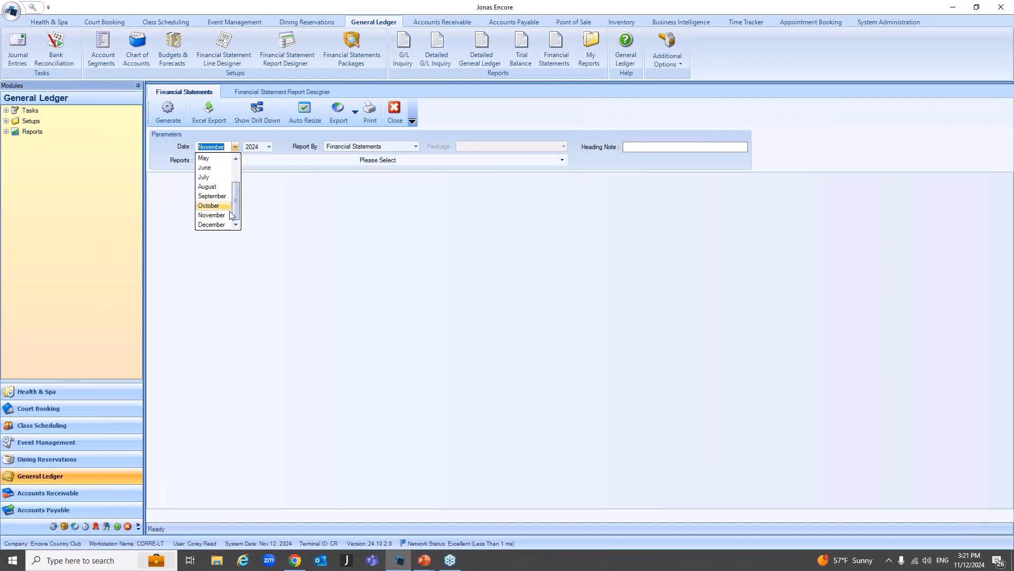
left_click(212, 225)
left_click(281, 160)
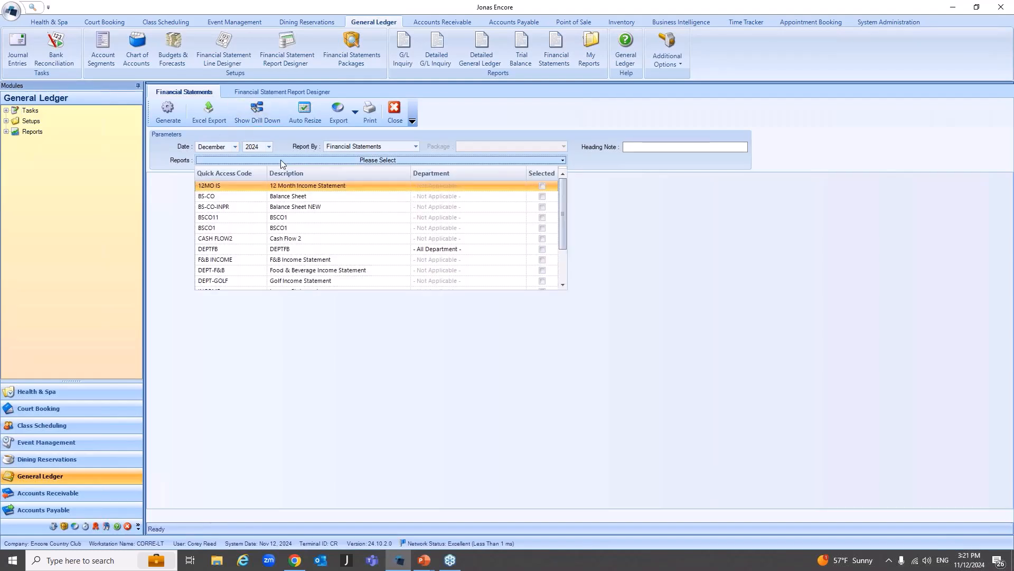
left_click(542, 186)
left_click(102, 102)
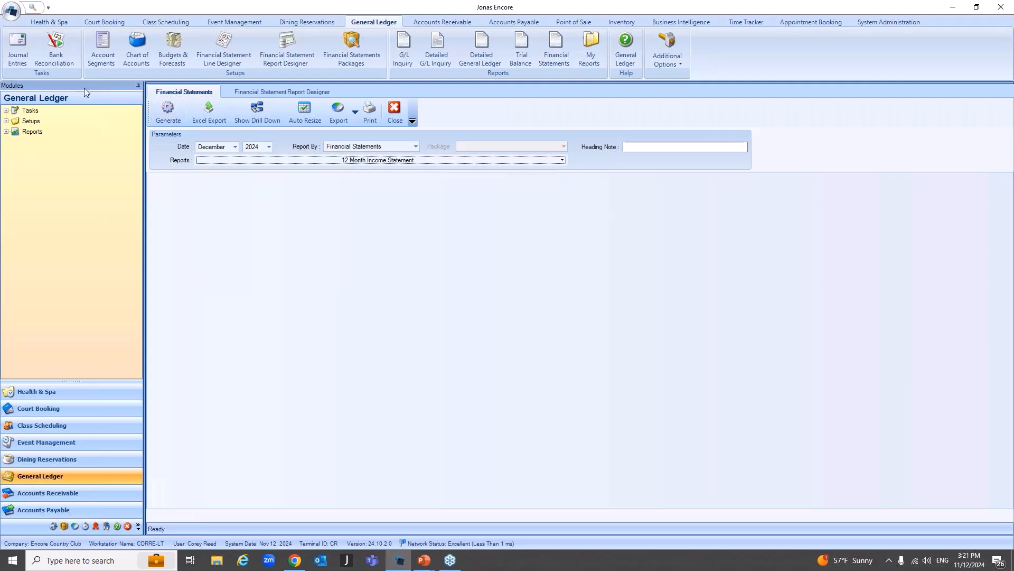
left_click(176, 121)
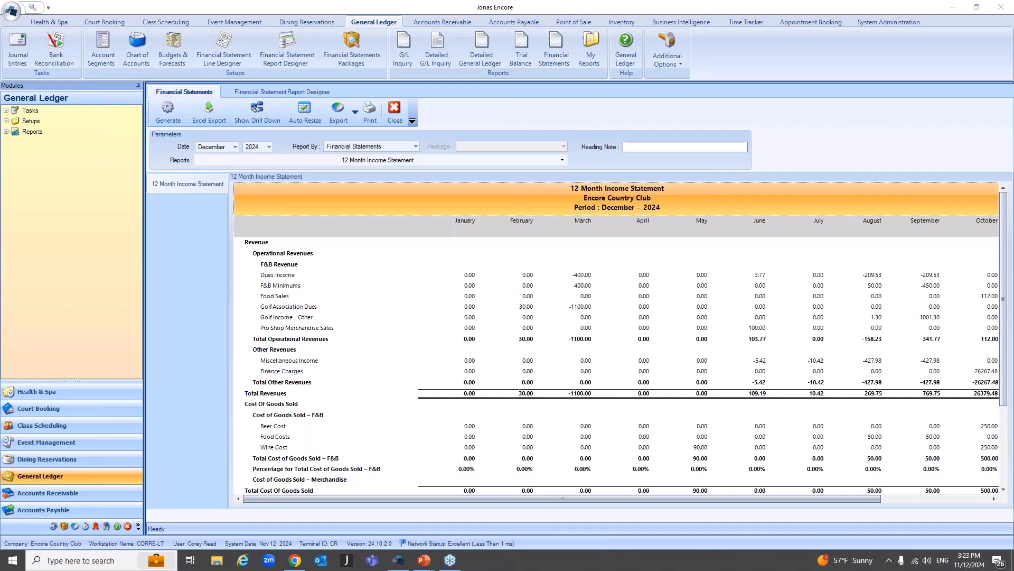
- Switch to Chrome, maximize the browser window and open the Jonas Support site's login page
key("alt+Tab")
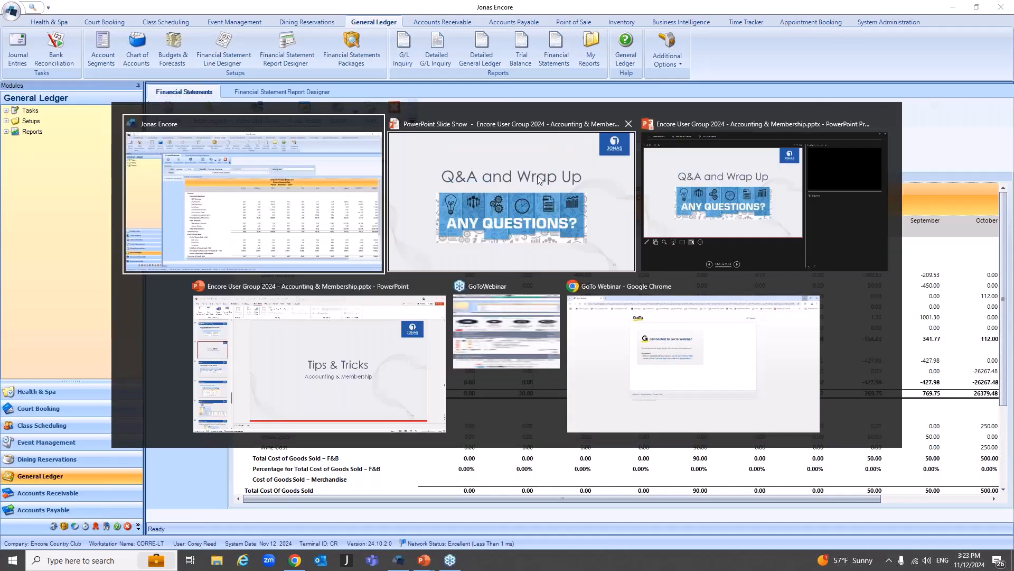
key("alt+Tab")
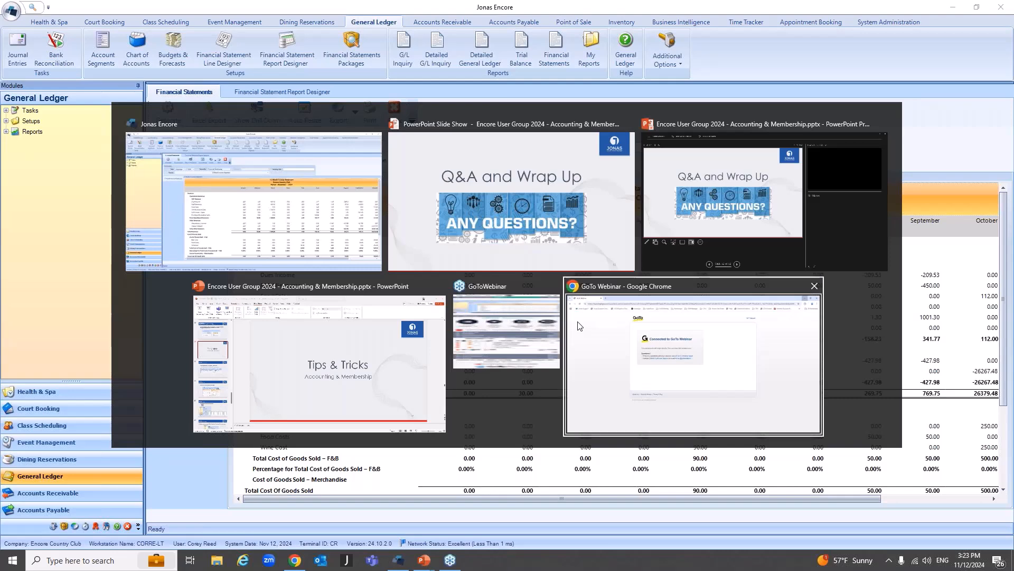
key("Escape")
left_click_drag(1013, 10, 824, 53)
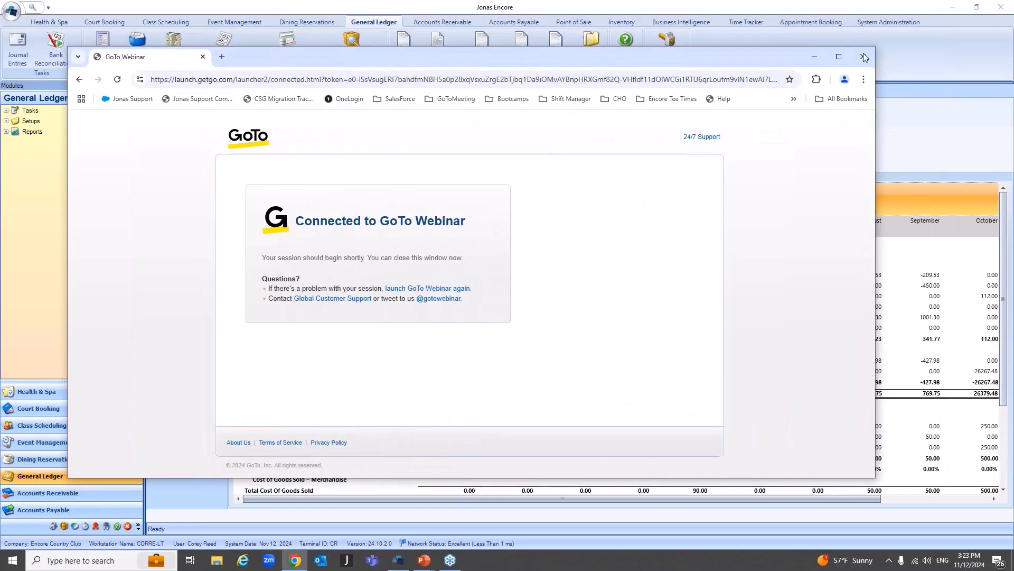
left_click(836, 53)
left_click(65, 53)
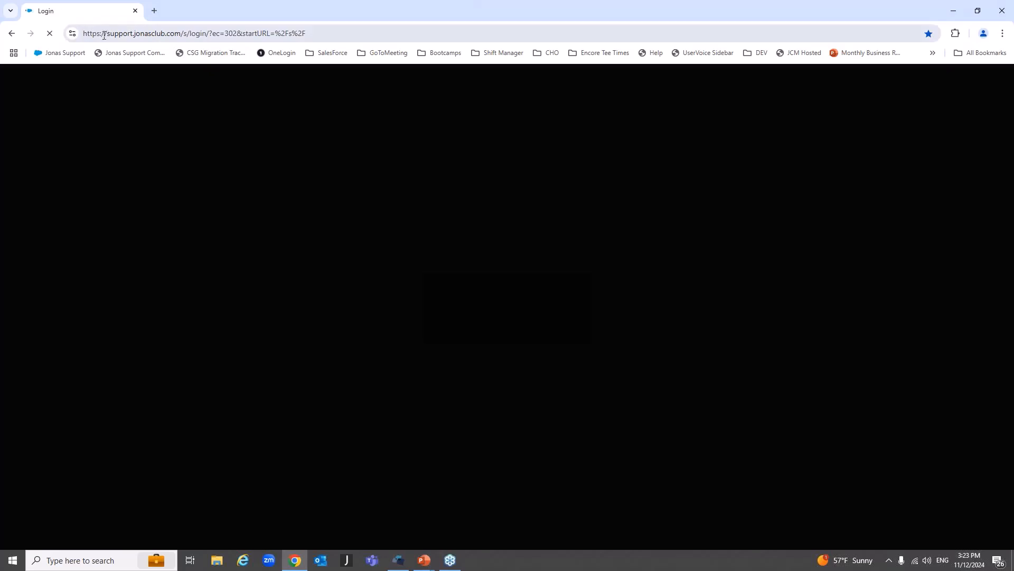
left_click(107, 34)
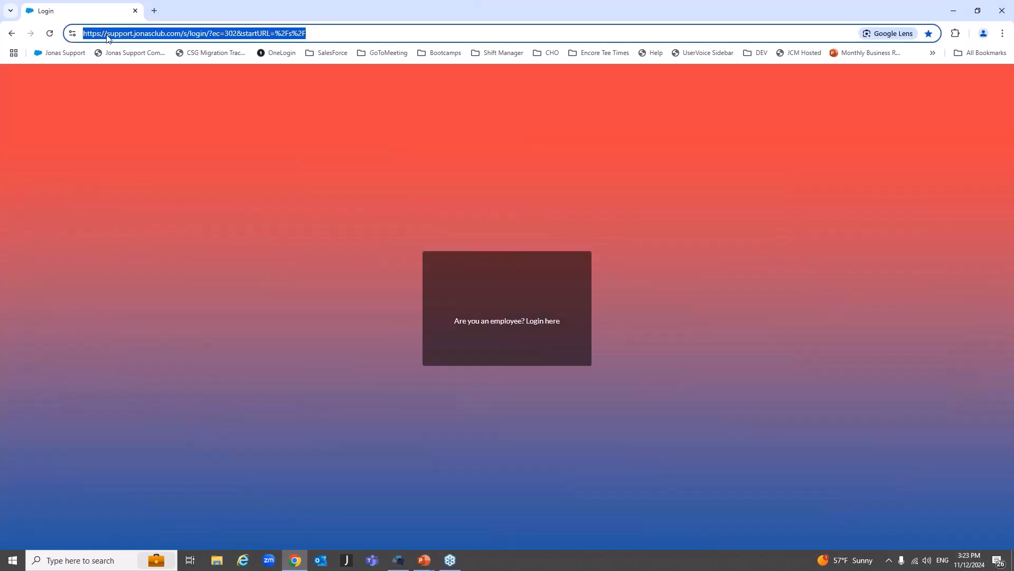
- Sign in as an employee with the account password and verification code, and let the browser be remembered
left_click(548, 395)
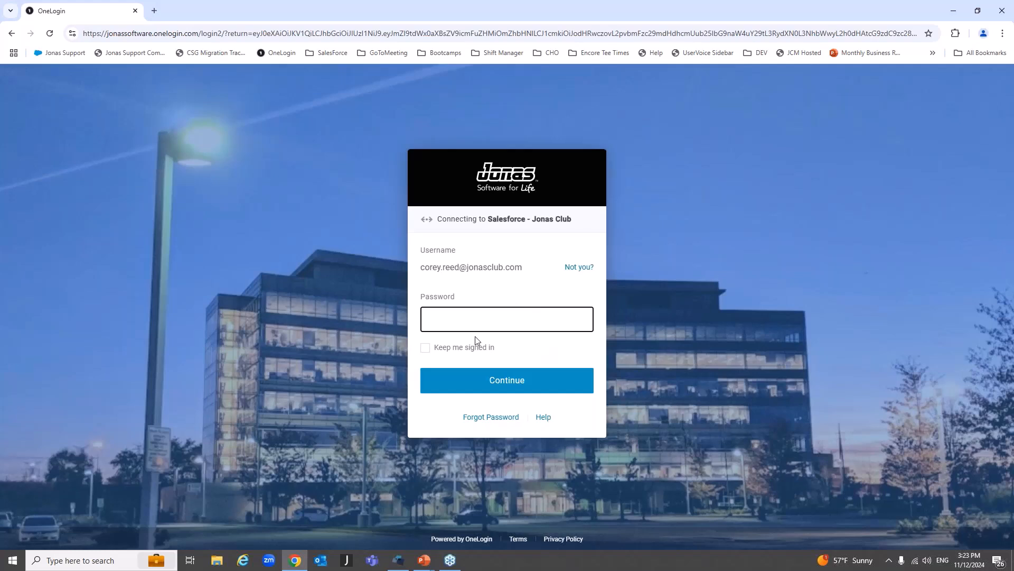
type("••••••••••••••••")
key("Return")
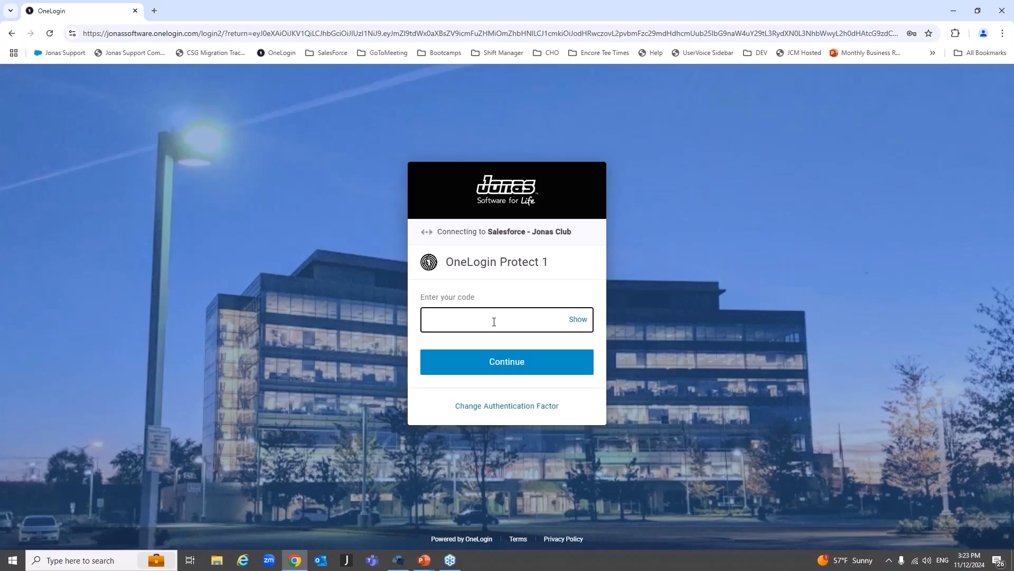
type("••••••")
key("Return")
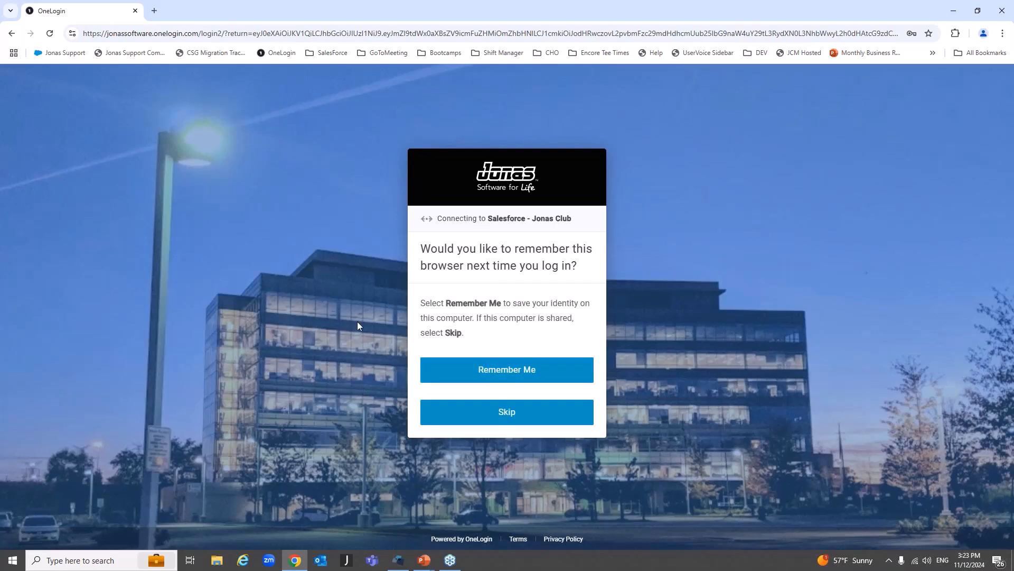
left_click(561, 378)
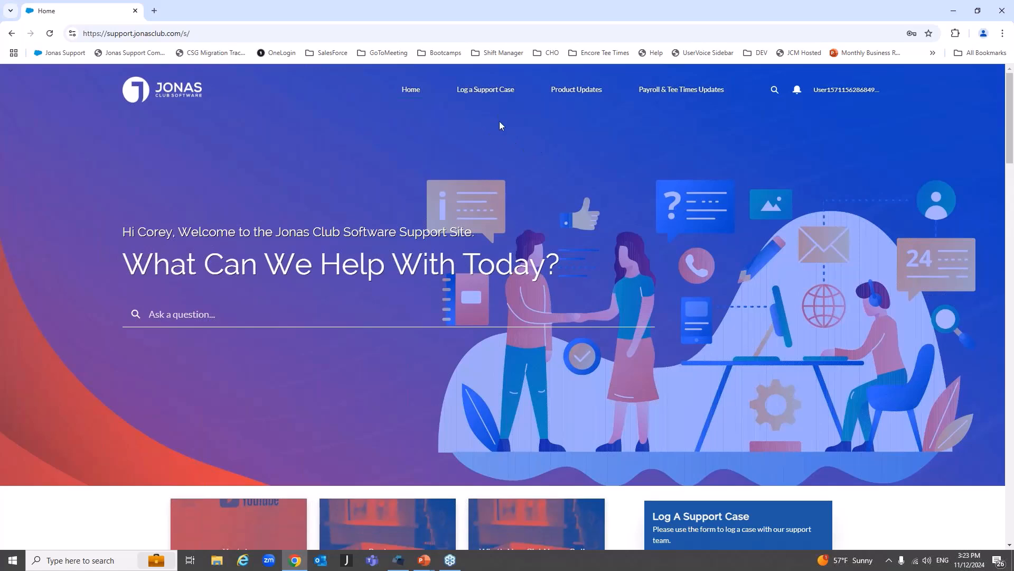
- Open the UserVoice ideas site from the support home page
scroll(418, 364, "down", 7)
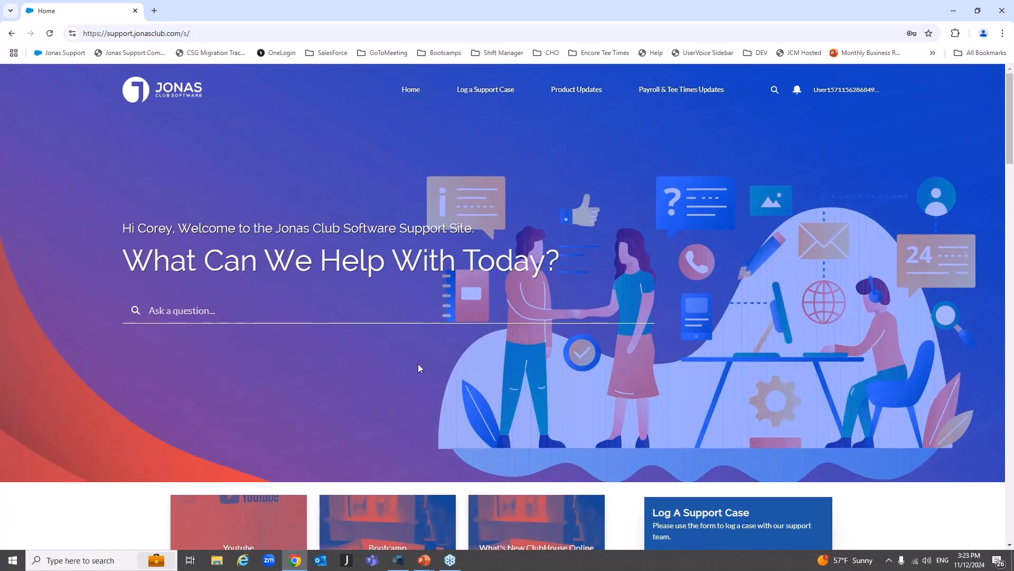
scroll(446, 347, "down", 2)
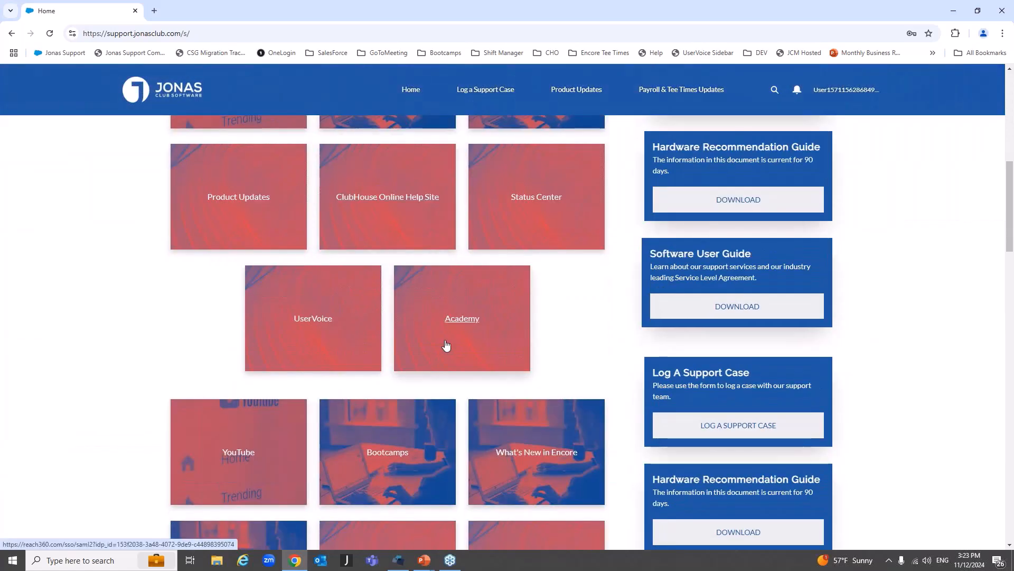
left_click(315, 320)
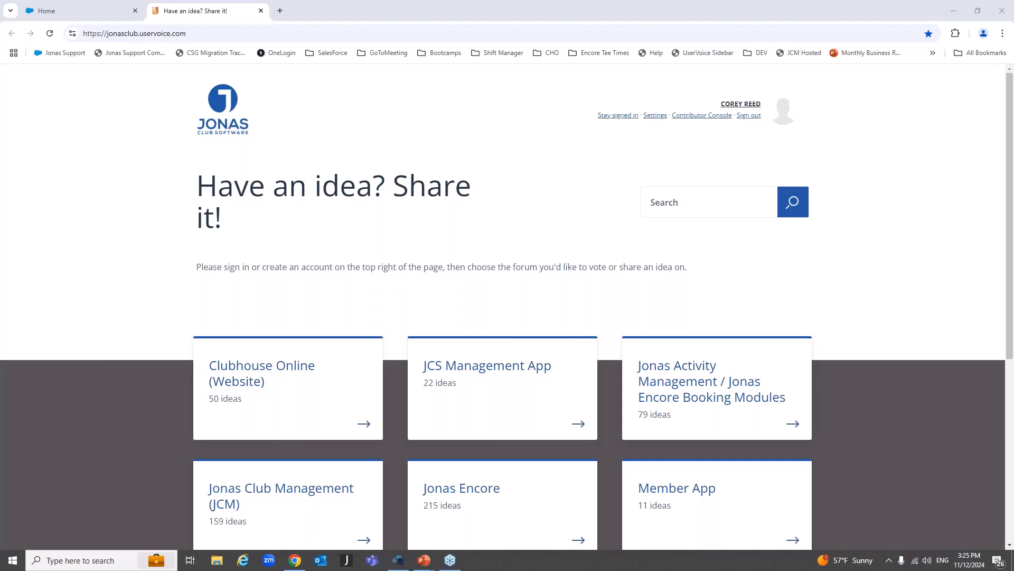
- Switch to Jonas Encore, look at the Accounting user's group assignment under System Administration Users and open the User Groups setup
left_click(399, 559)
left_click(889, 23)
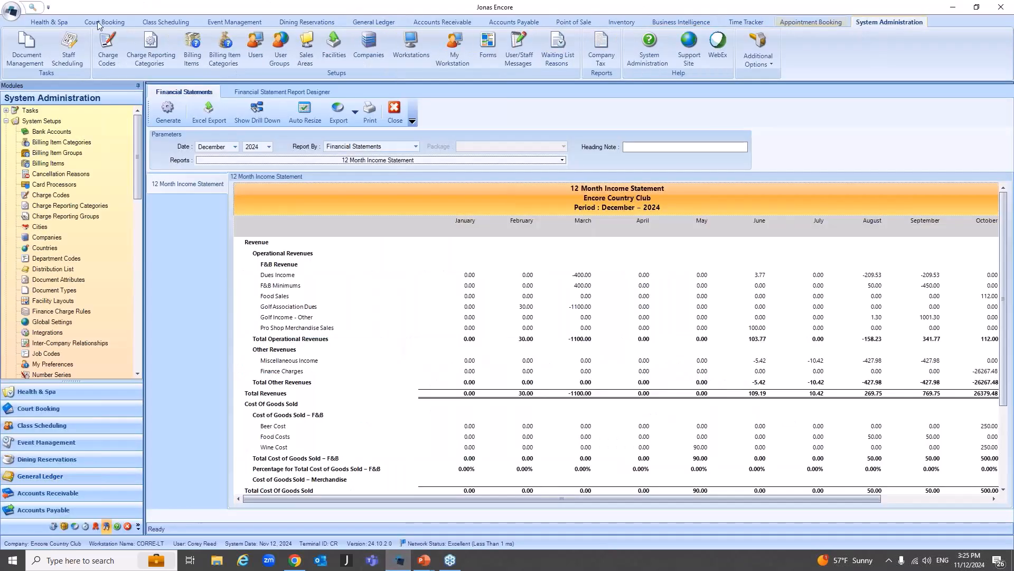
left_click(29, 122)
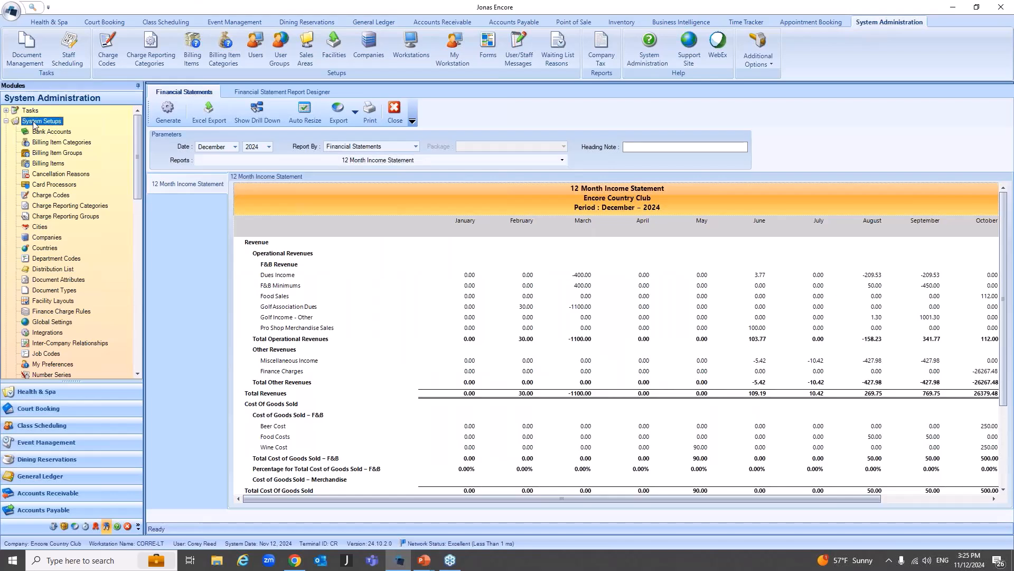
left_click(46, 270)
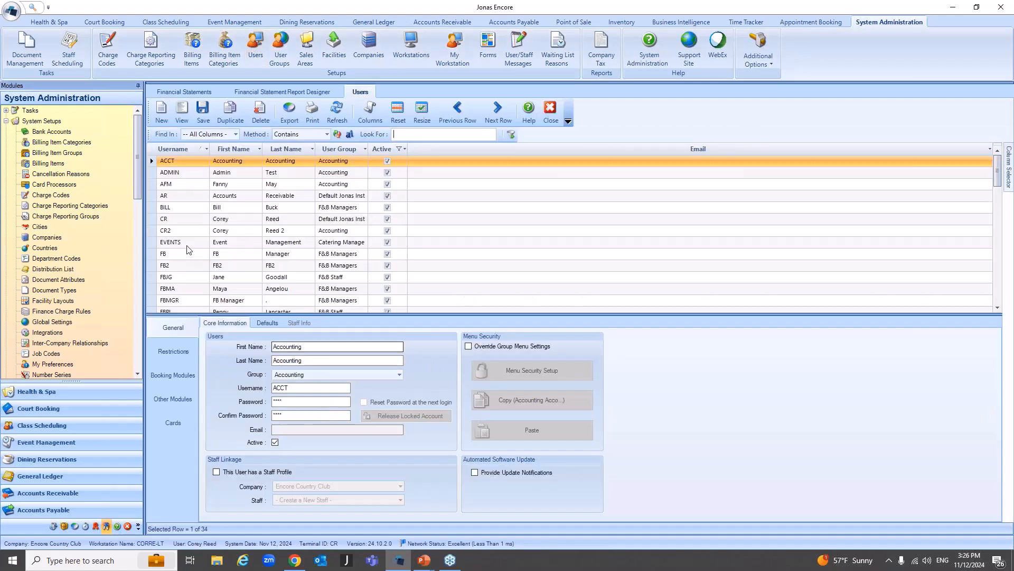
left_click_drag(319, 375, 211, 366)
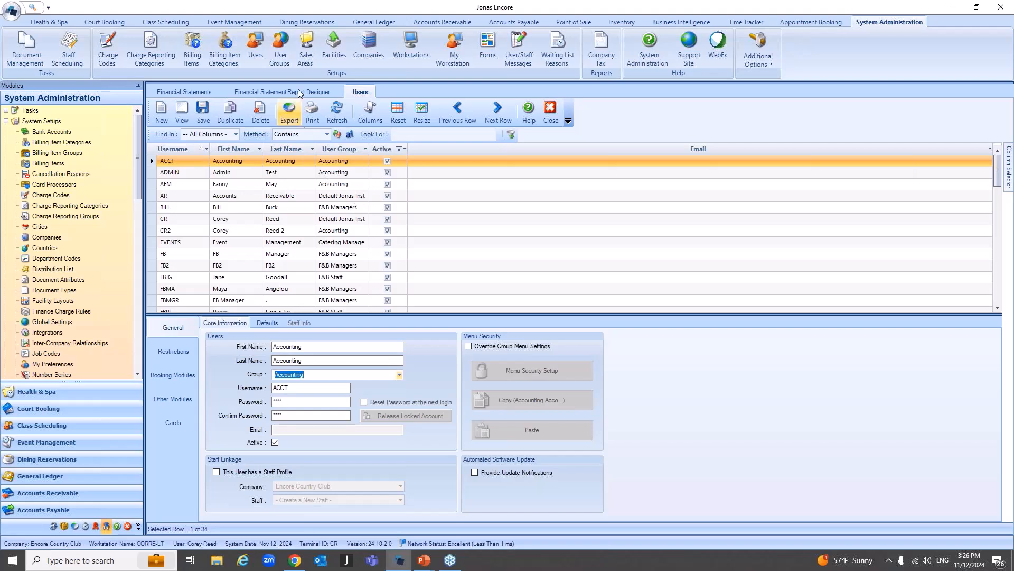
left_click(280, 51)
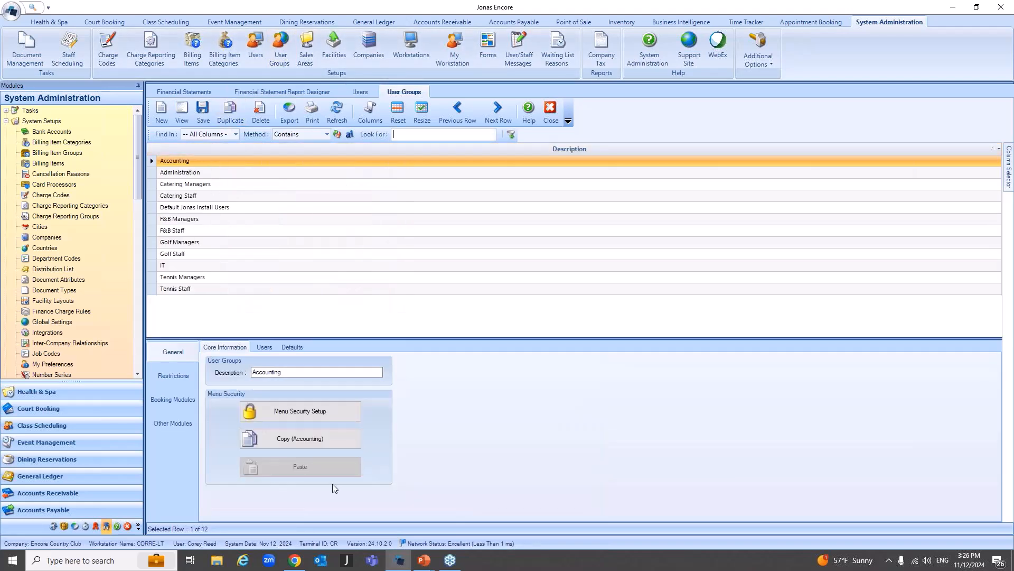
- Examine the Accounting group's menu security for Distribution List under System Admin's Admin Setups and close the security profile
left_click(309, 411)
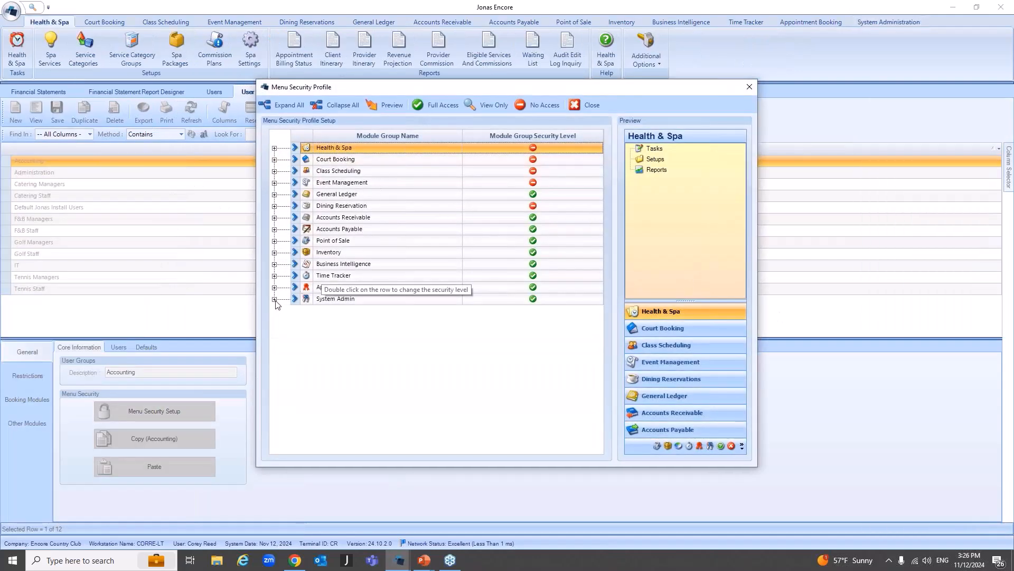
left_click(274, 299)
left_click(295, 340)
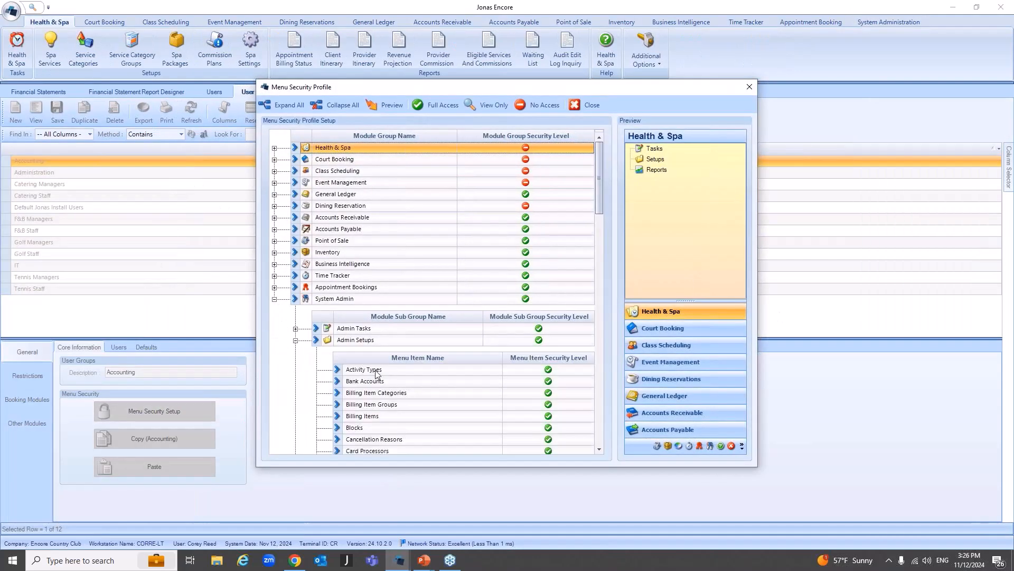
left_click_drag(597, 217, 585, 311)
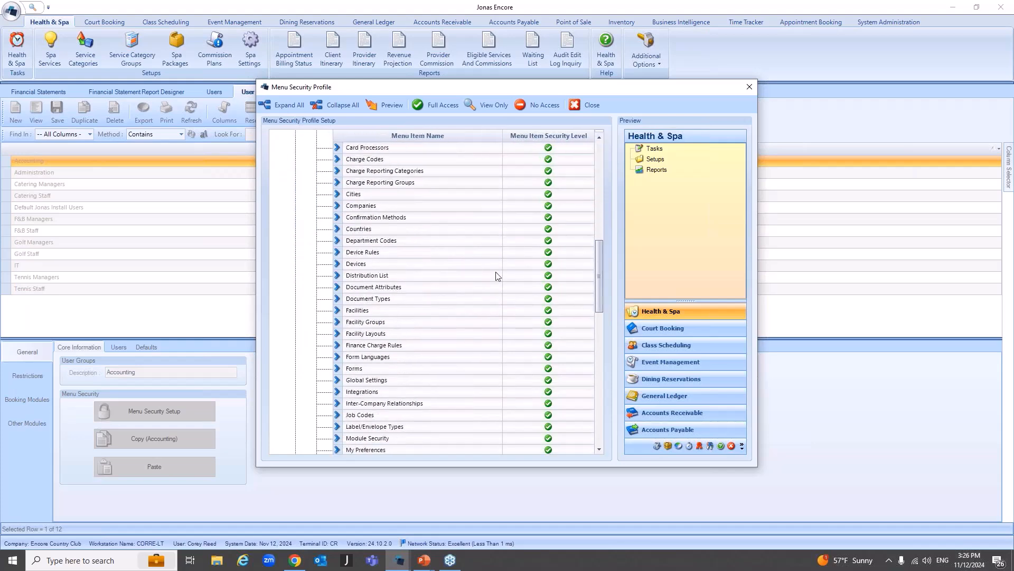
left_click(425, 278)
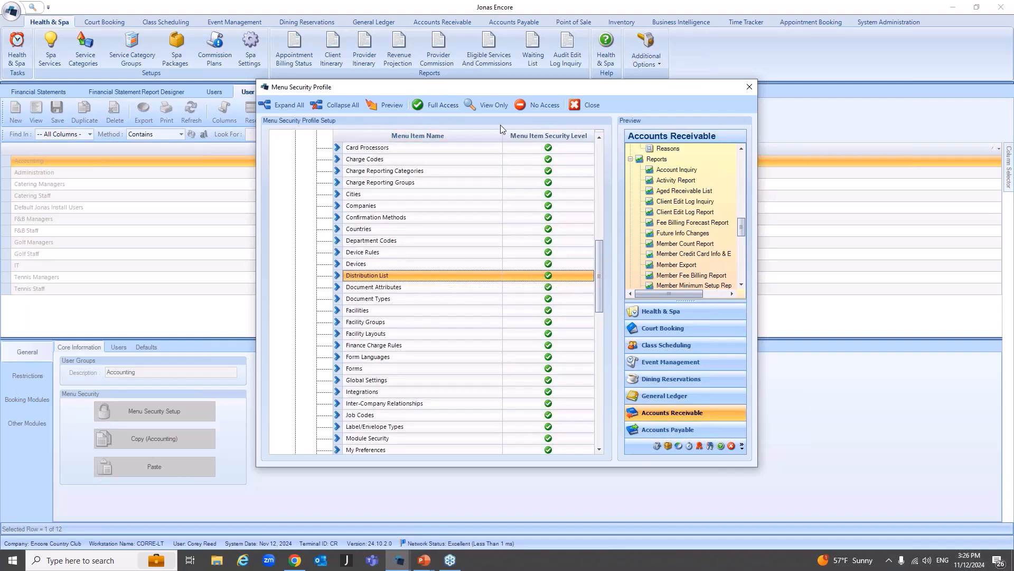
key("alt+Tab")
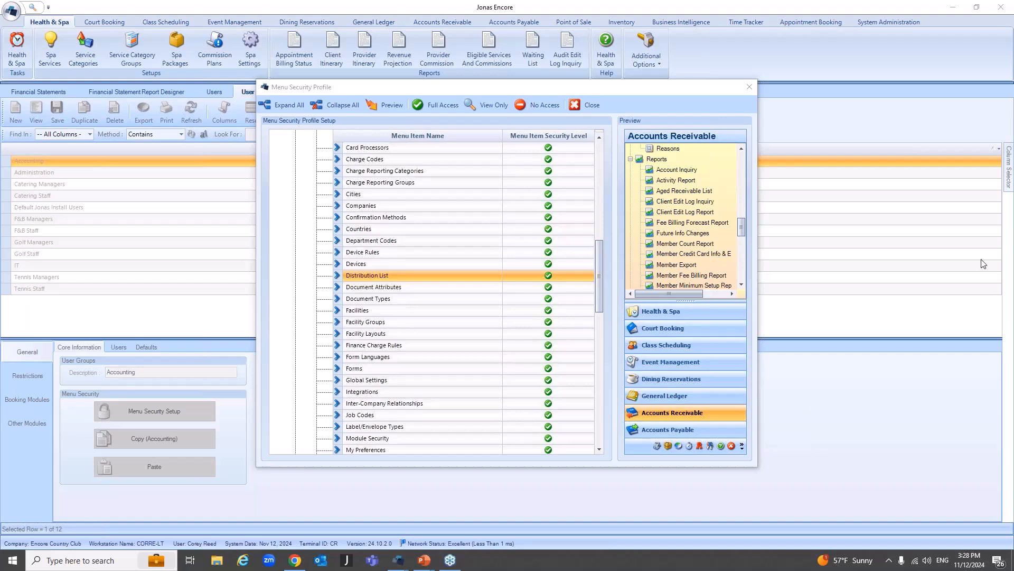
left_click(588, 105)
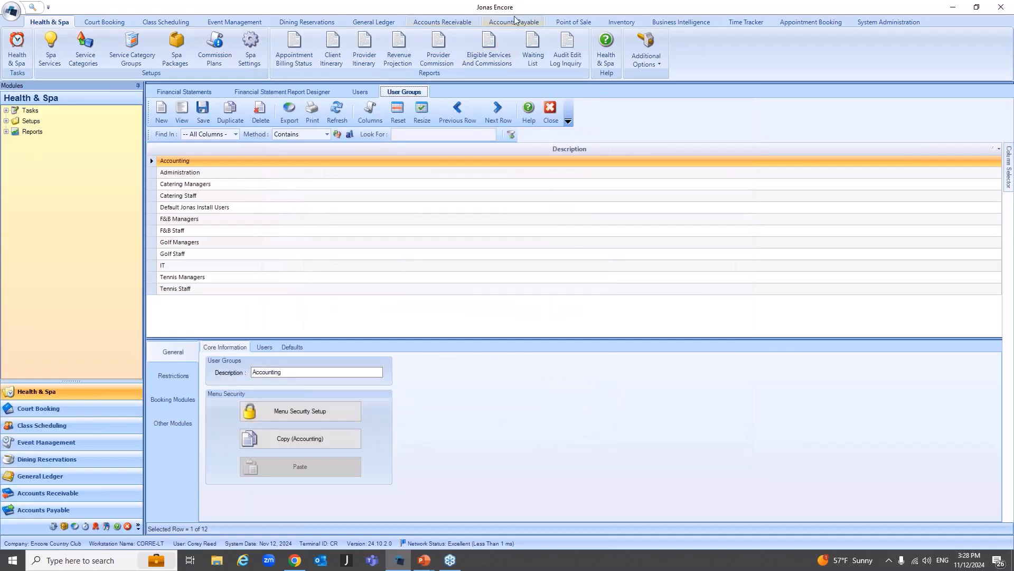
- Open Accounts Payable Invoice Processing, view the posted 10/28/2024 batch and close it
left_click(515, 22)
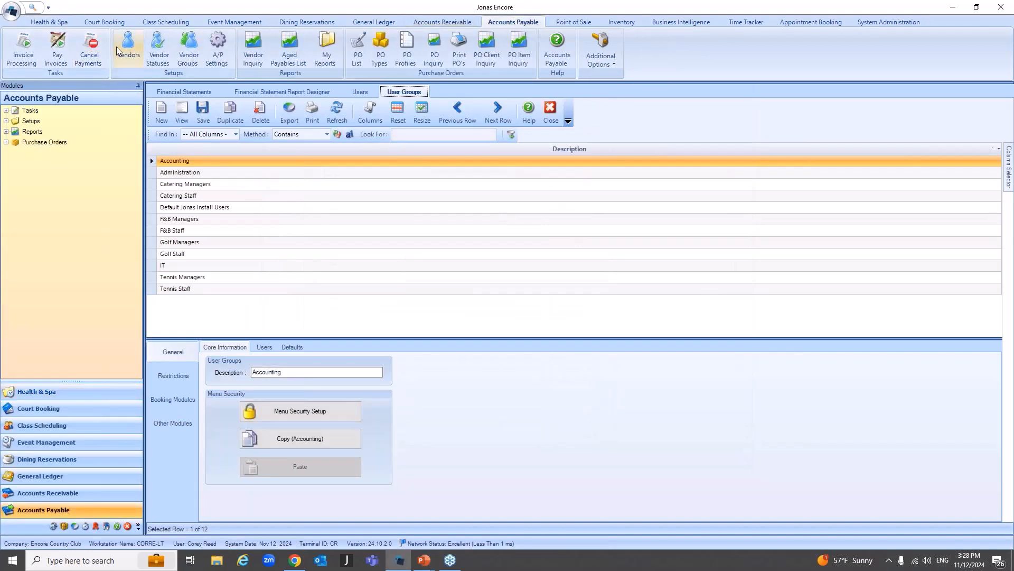
left_click(30, 52)
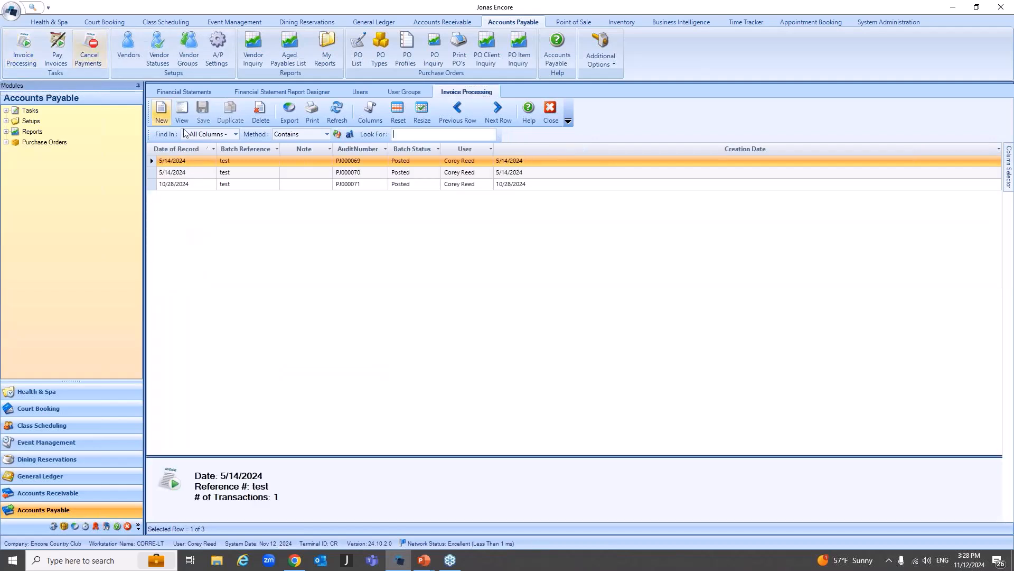
left_click(32, 43)
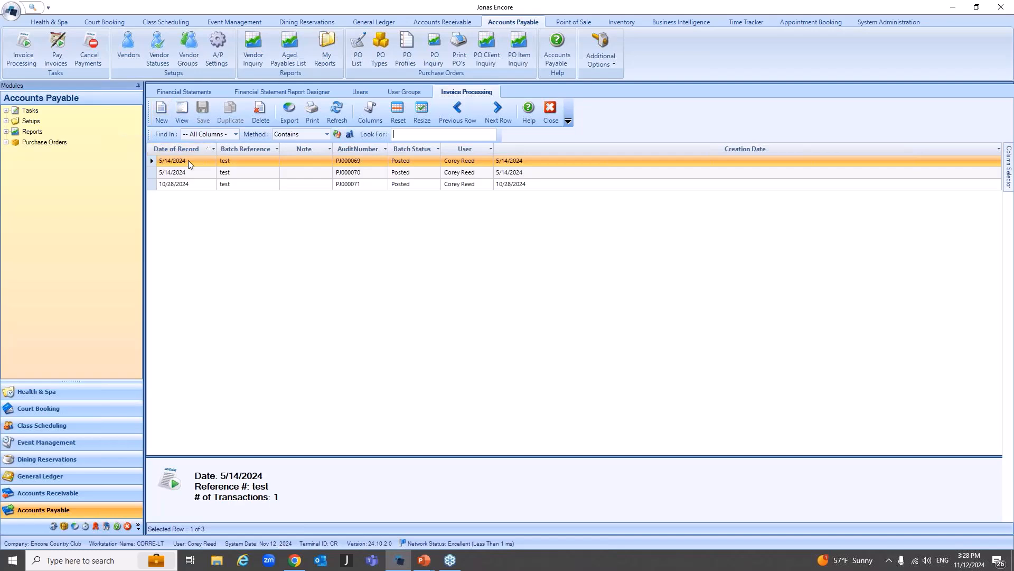
double_click(275, 184)
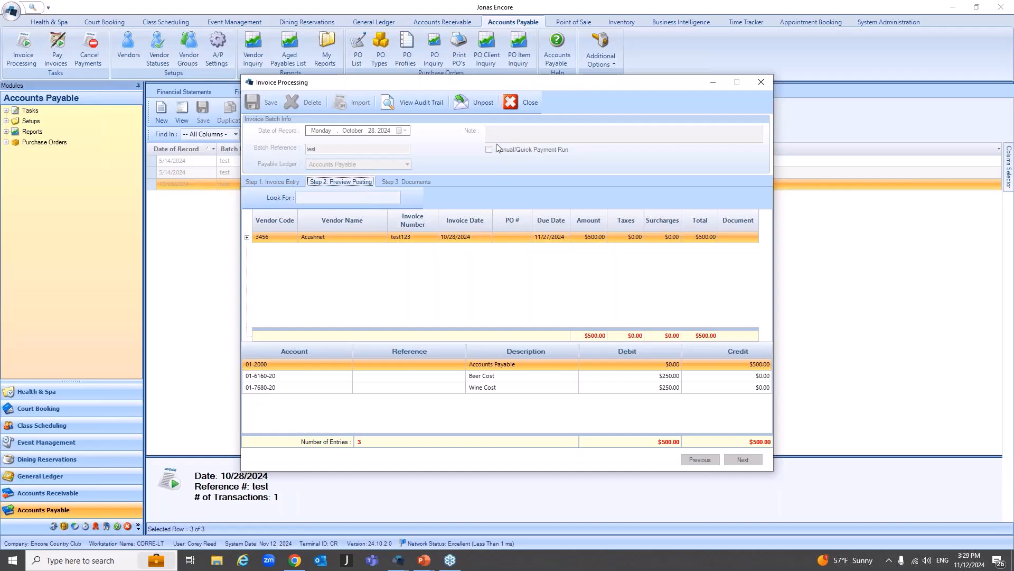
left_click(519, 104)
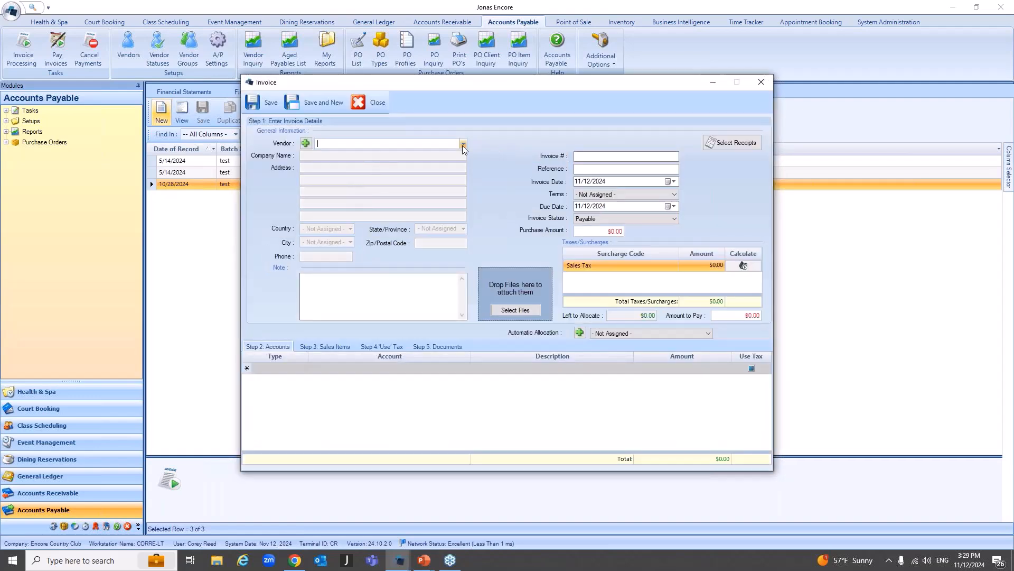
- On a new payable invoice, select the vendor Acushnet and enter invoice number 123567890
left_click(463, 147)
left_click(338, 179)
left_click(599, 157)
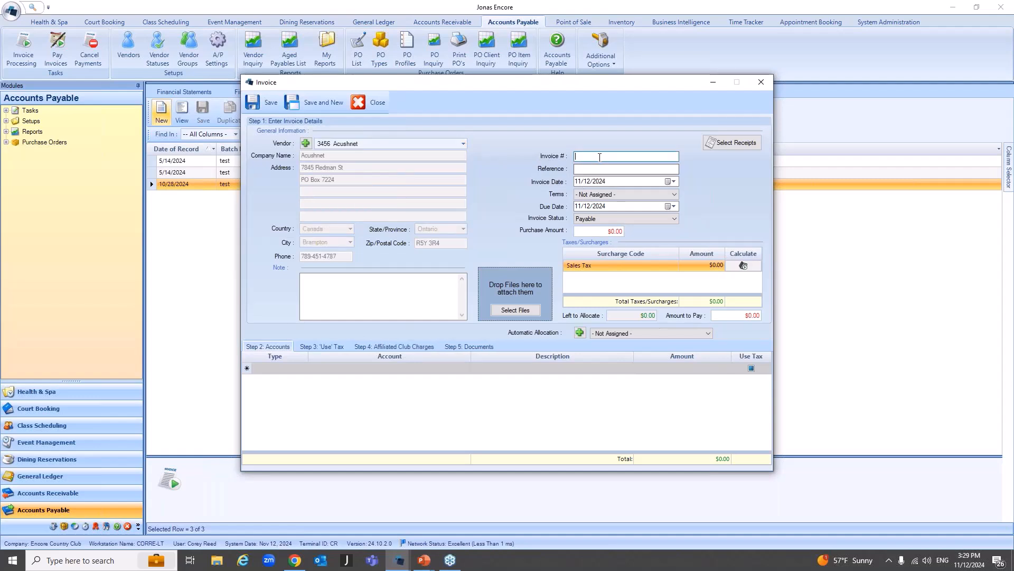
type("123567890")
key("Tab")
key("Tab")
- Add an account line for Deposit In Transit with an amount of $100 and try to save the invoice
left_click(465, 368)
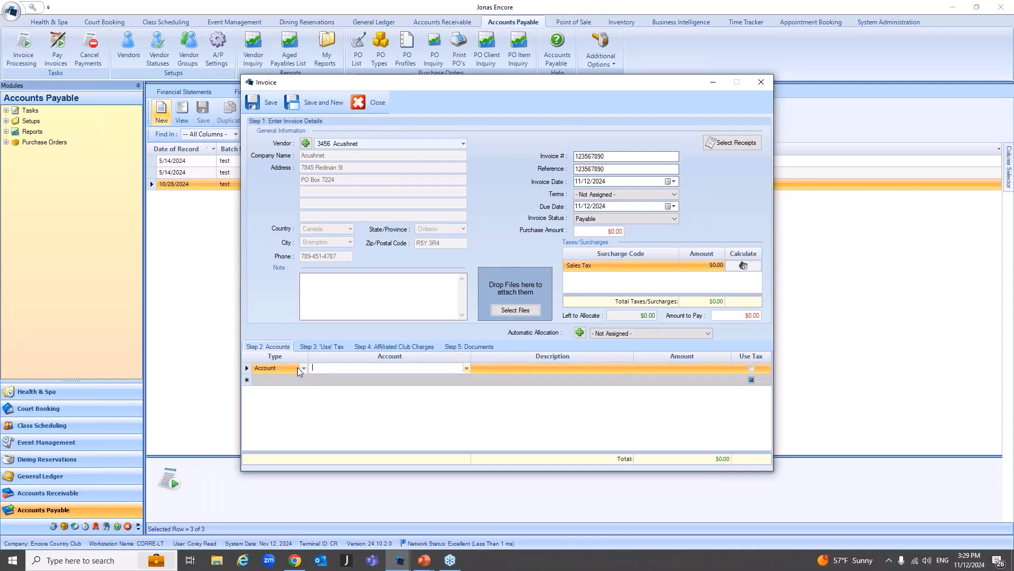
left_click(465, 369)
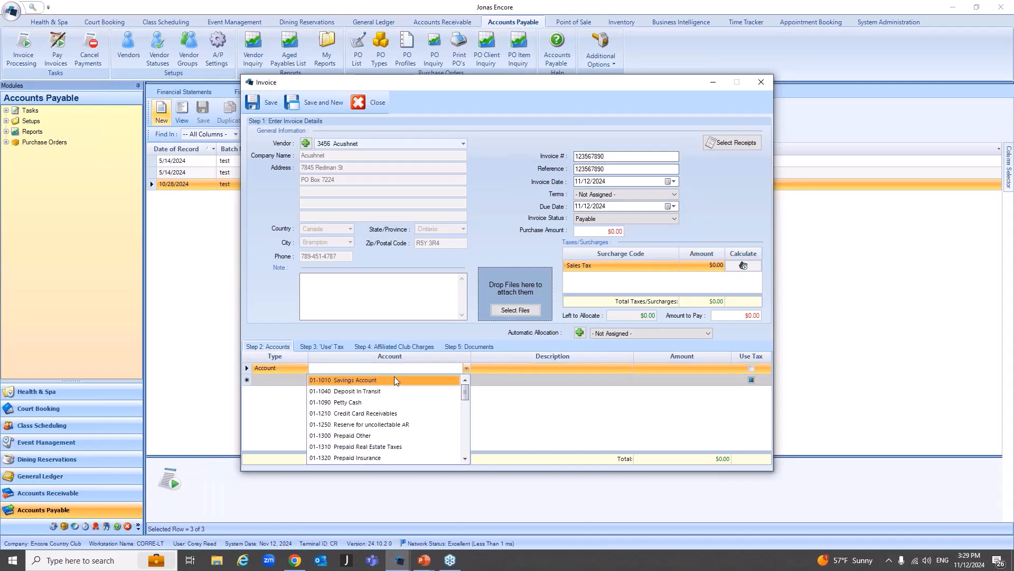
left_click(385, 395)
key("Tab")
key("Tab")
type("100")
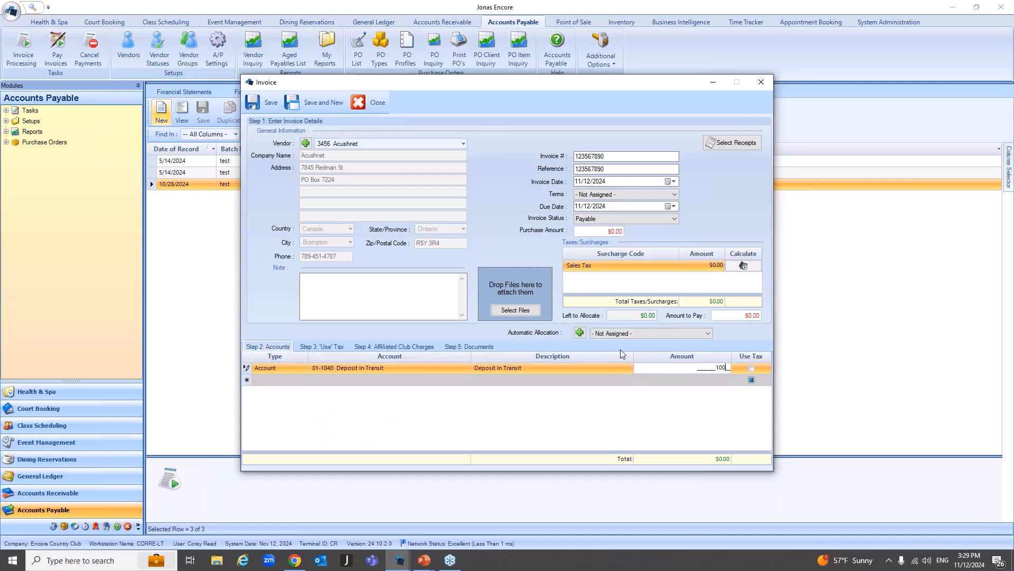
key("Tab")
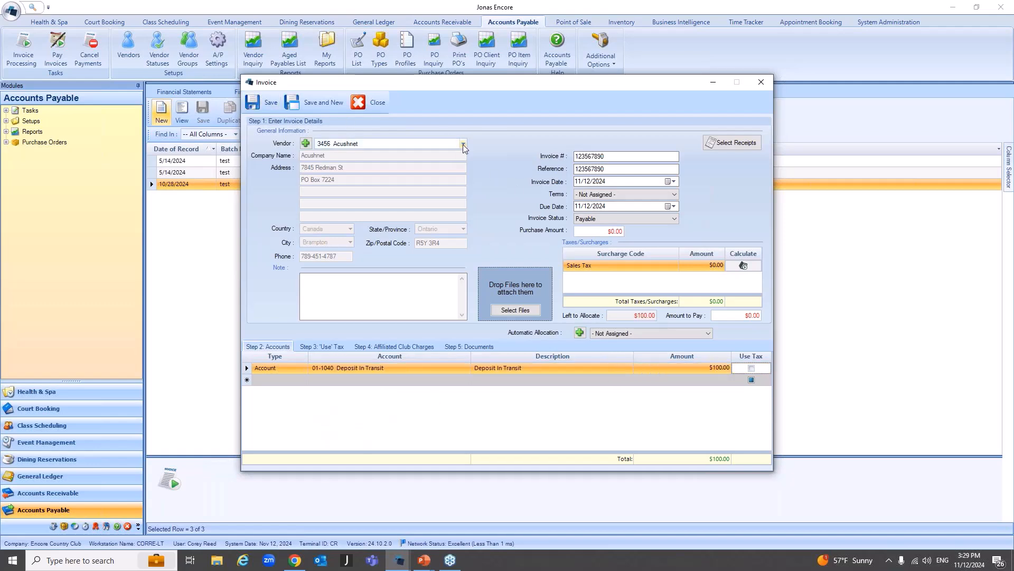
left_click(263, 103)
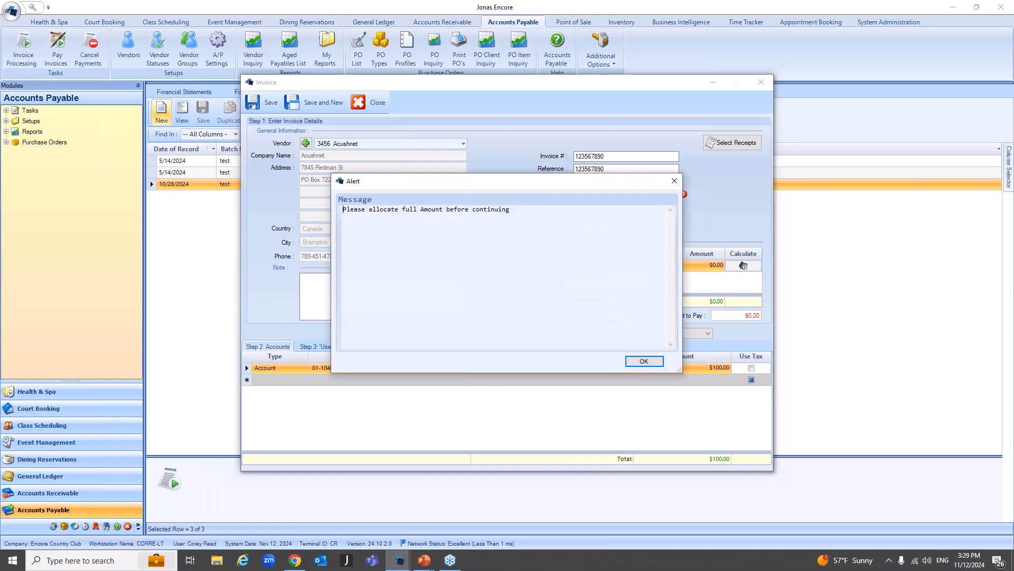
left_click(651, 363)
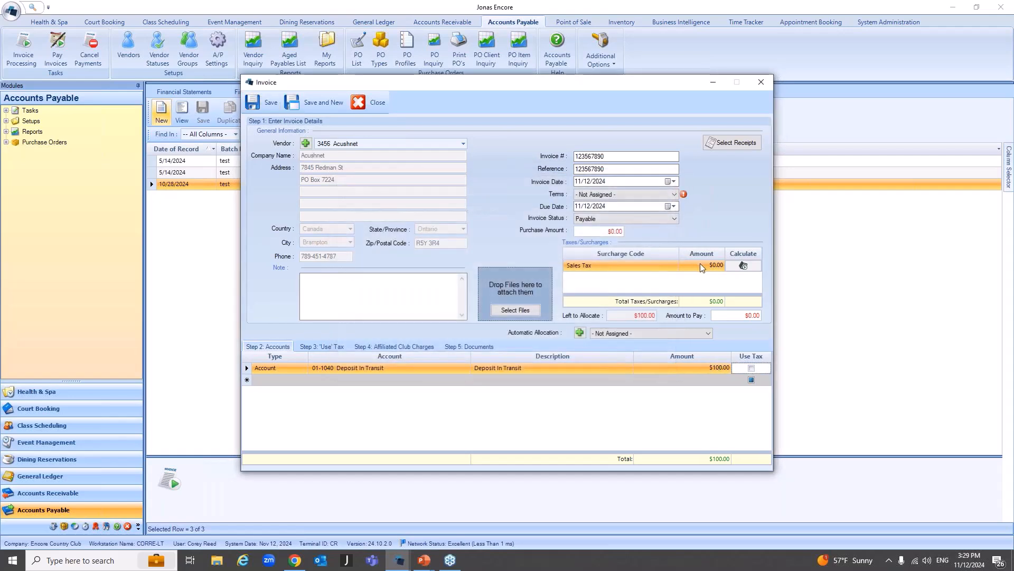
- Set the Acushnet invoice's terms to Net 30 Days and its purchase amount to $100, and save the invoice
left_click(623, 194)
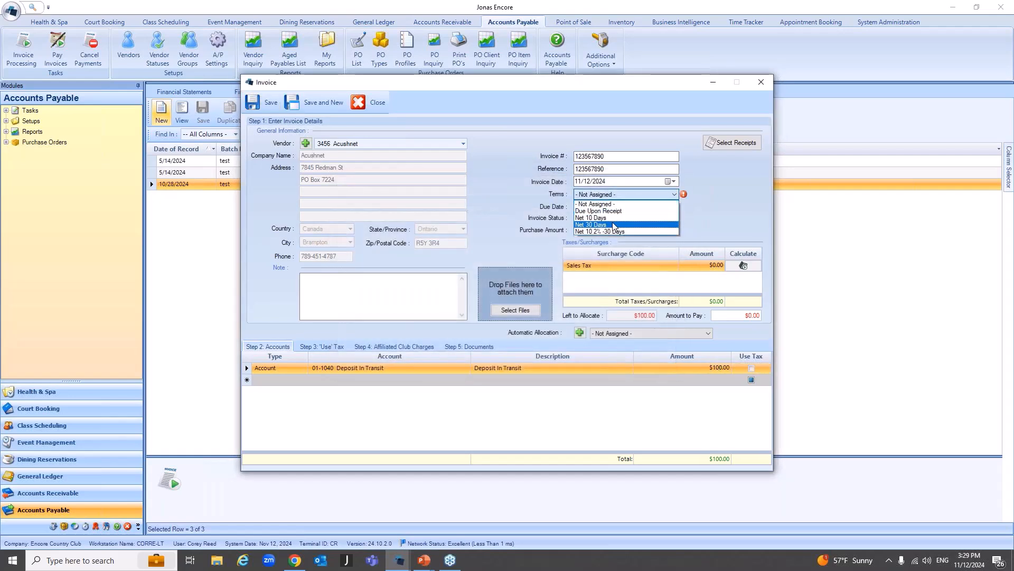
left_click(614, 224)
left_click(607, 230)
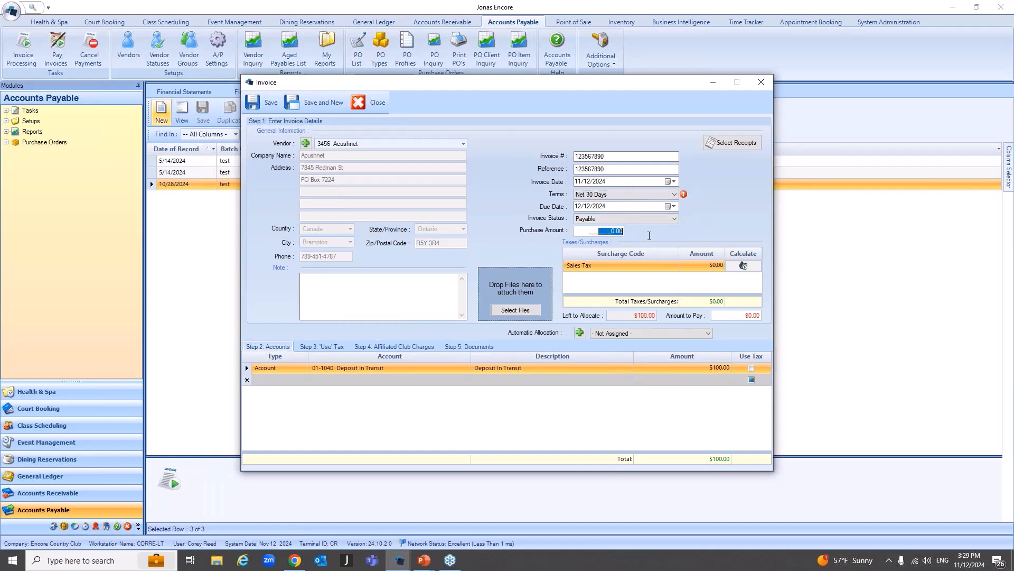
type("100")
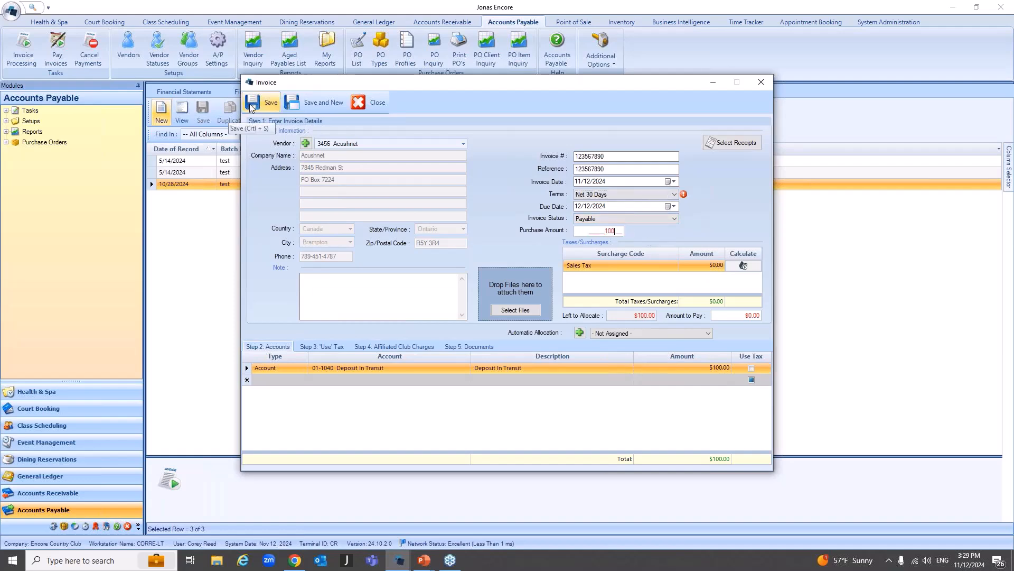
left_click(264, 102)
- Reopen the saved invoice, change its vendor to Callaway Golf, and confirm clearing the account distribution
double_click(317, 236)
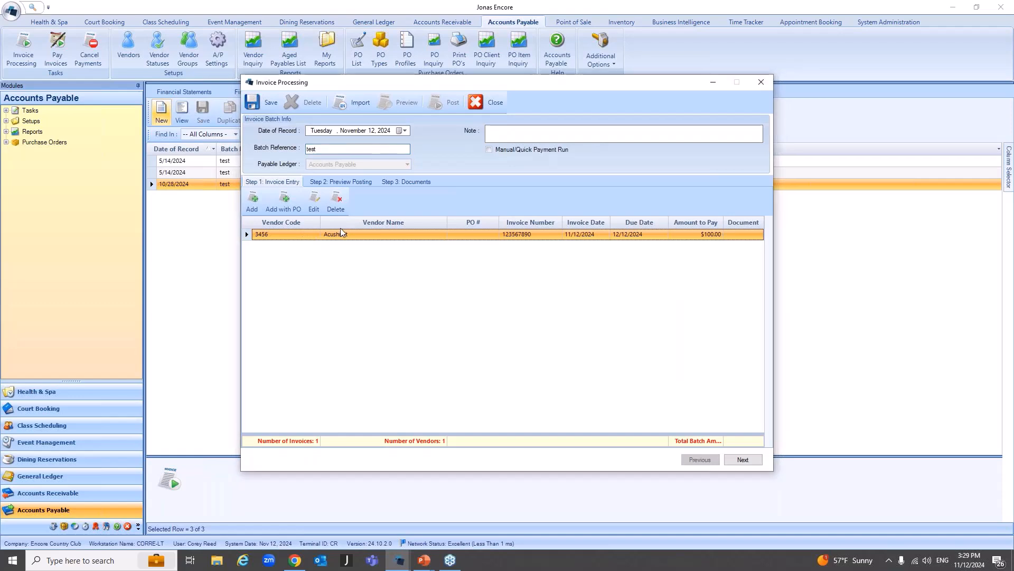
left_click(464, 144)
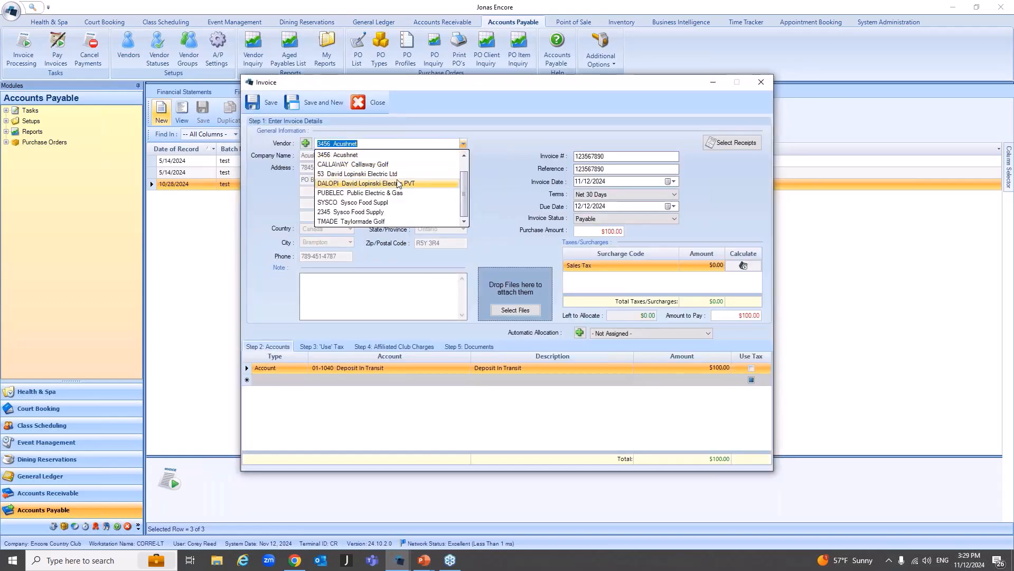
left_click(400, 159)
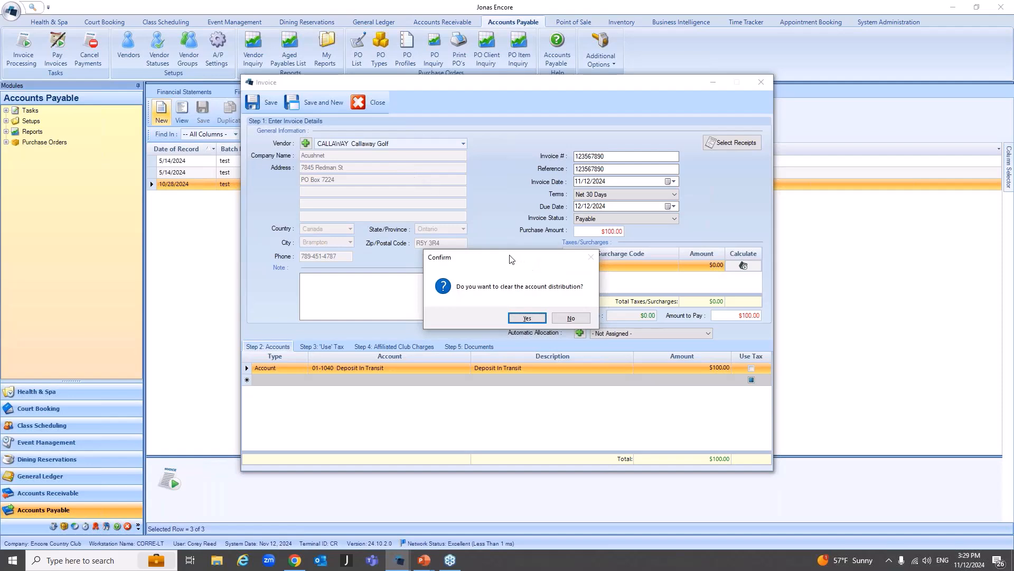
left_click_drag(499, 255, 487, 234)
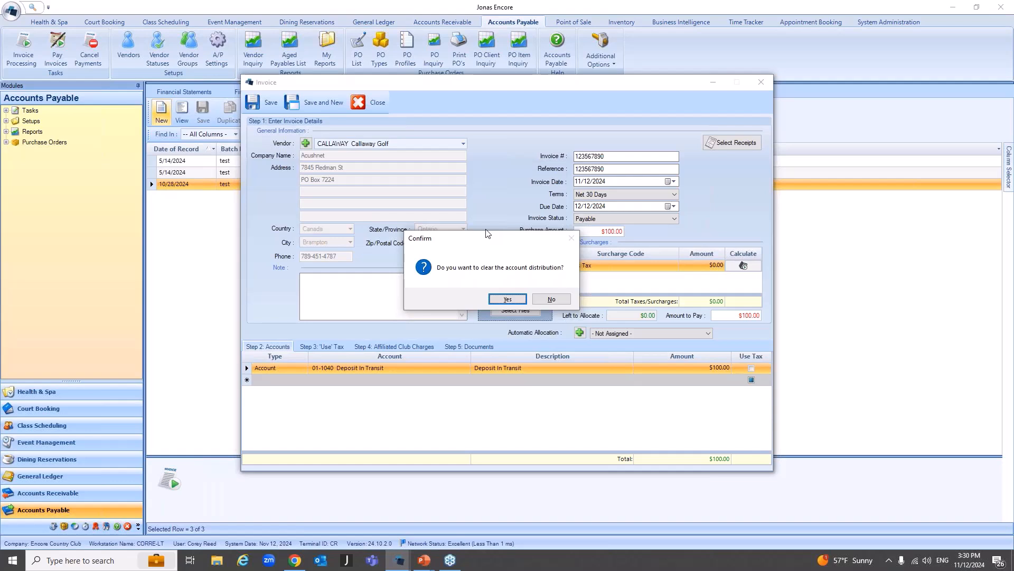
key("Return")
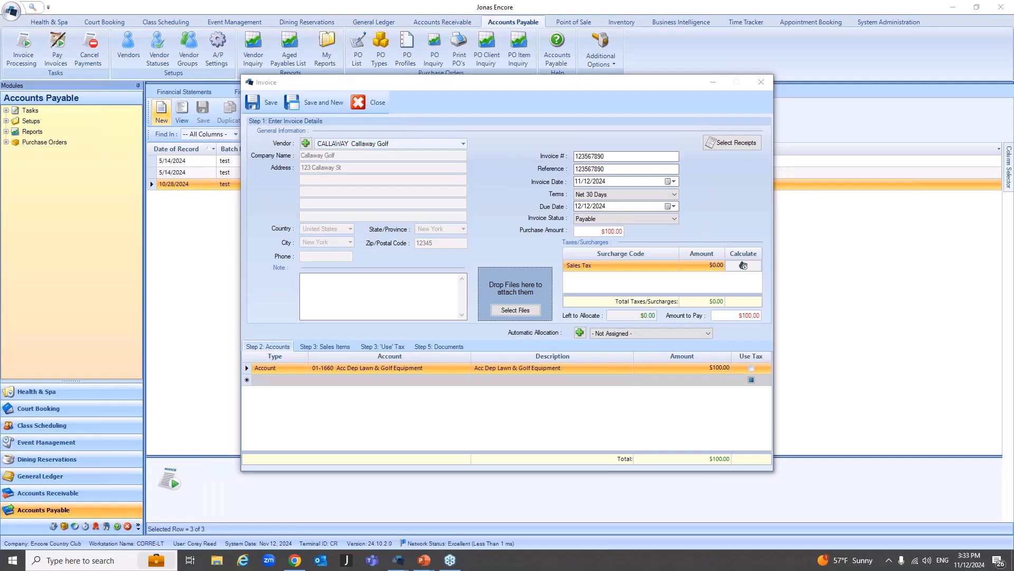
- Close the edited invoice and its new batch, discarding the unsaved changes
left_click(370, 103)
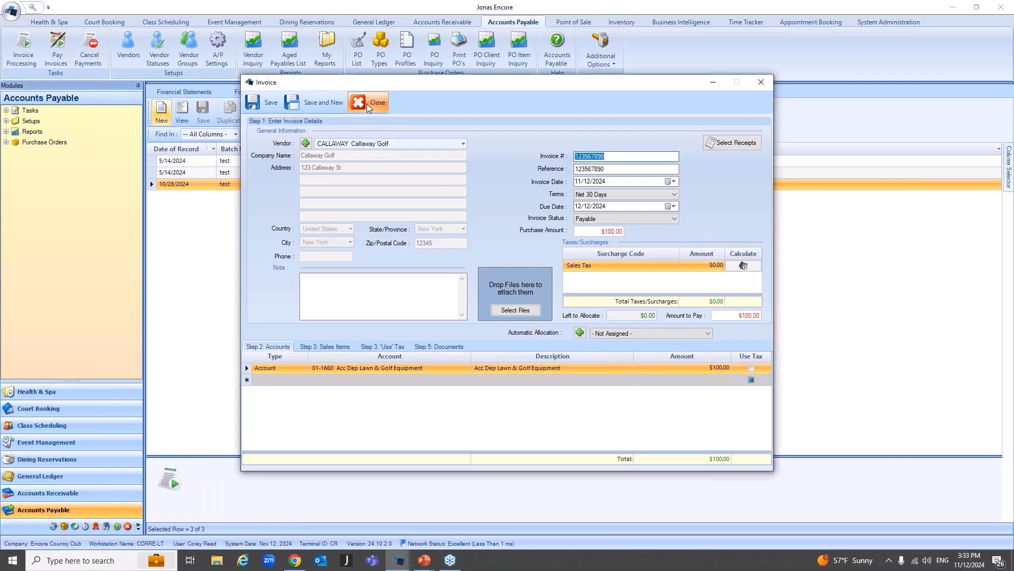
left_click(536, 317)
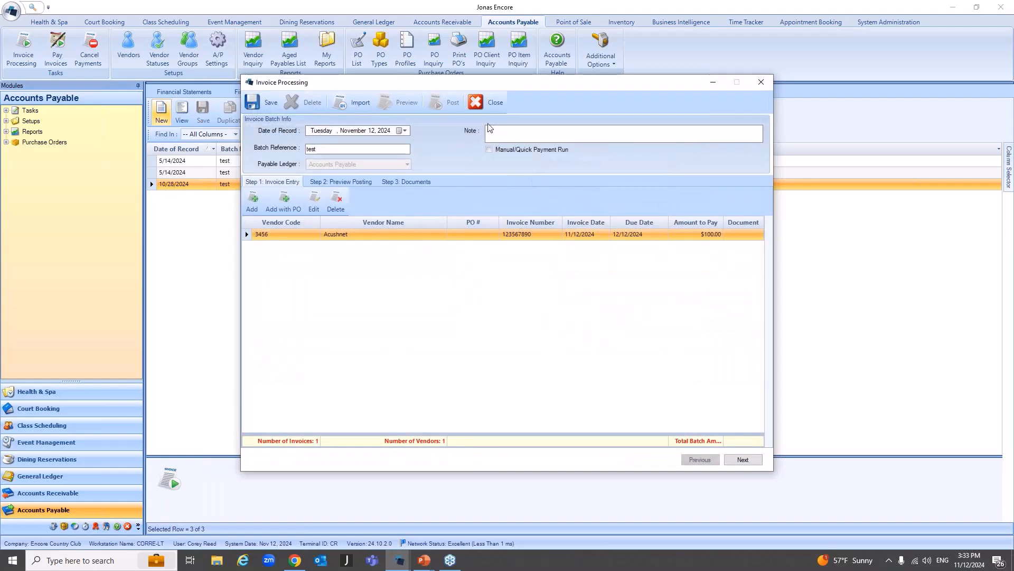
left_click(484, 108)
left_click(537, 317)
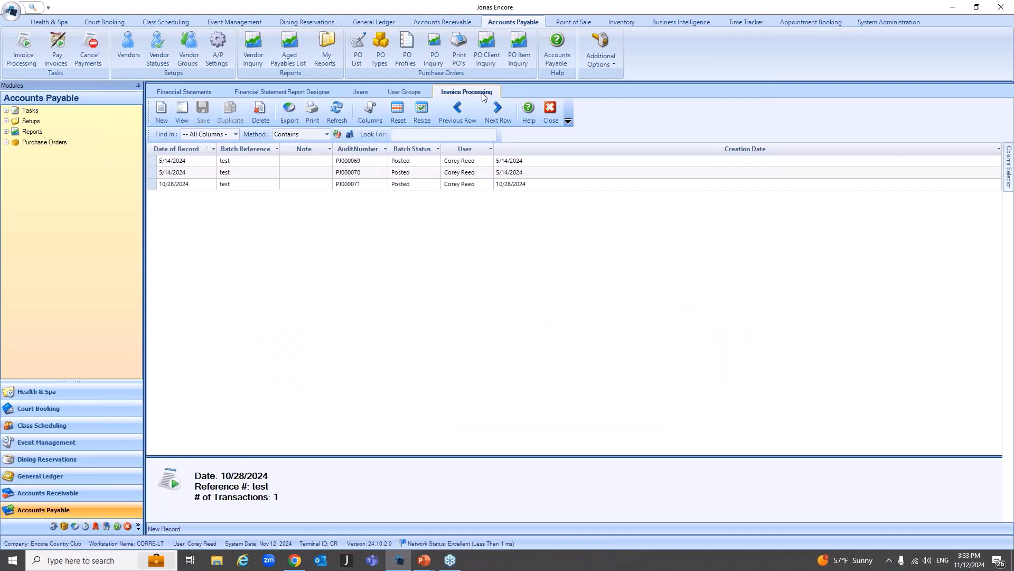
- Open the Miscellaneous restrictions of the ACCT user in System Administration's Users setup
left_click(898, 23)
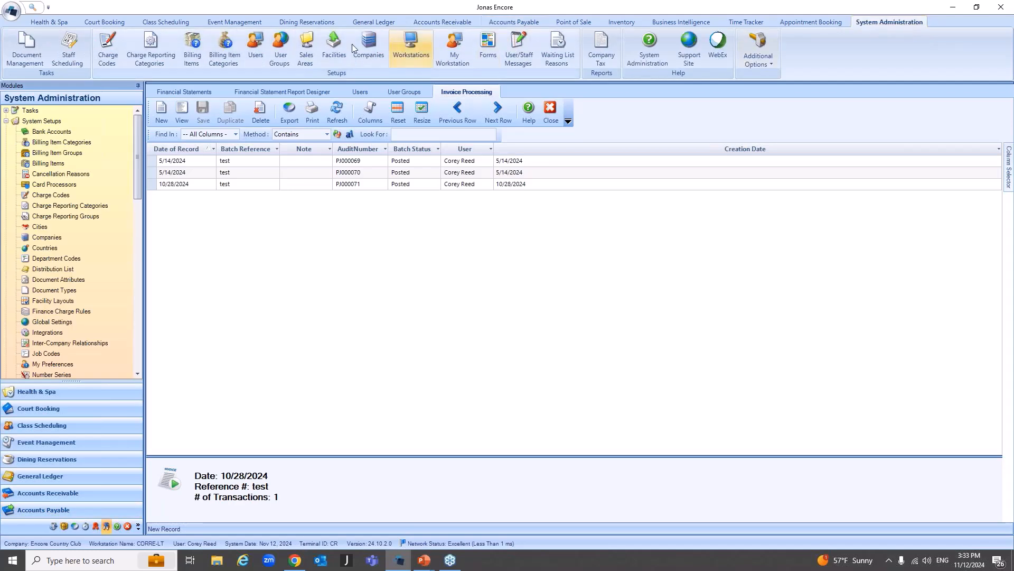
left_click(256, 50)
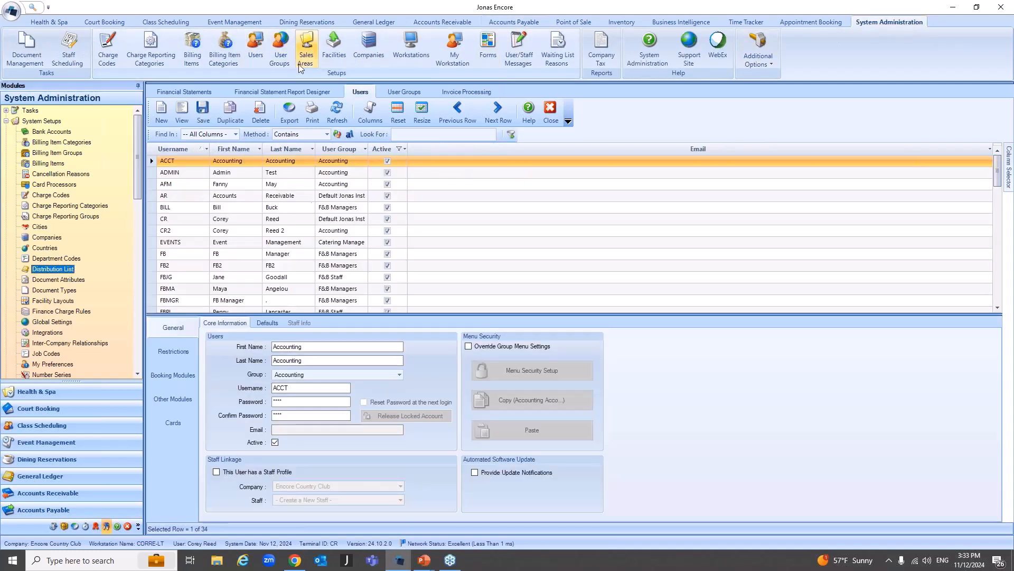
left_click(174, 352)
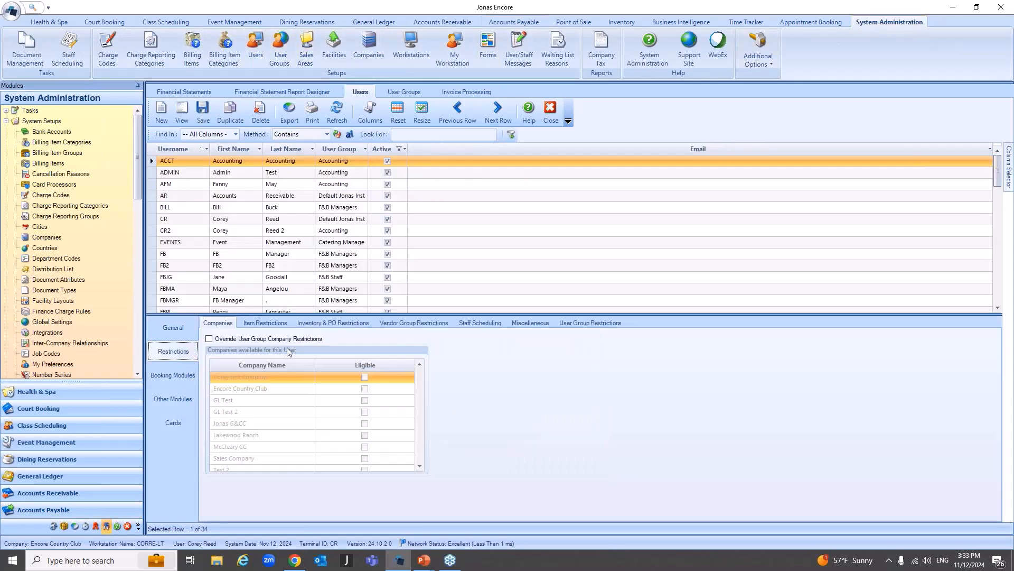
left_click(595, 323)
left_click(527, 323)
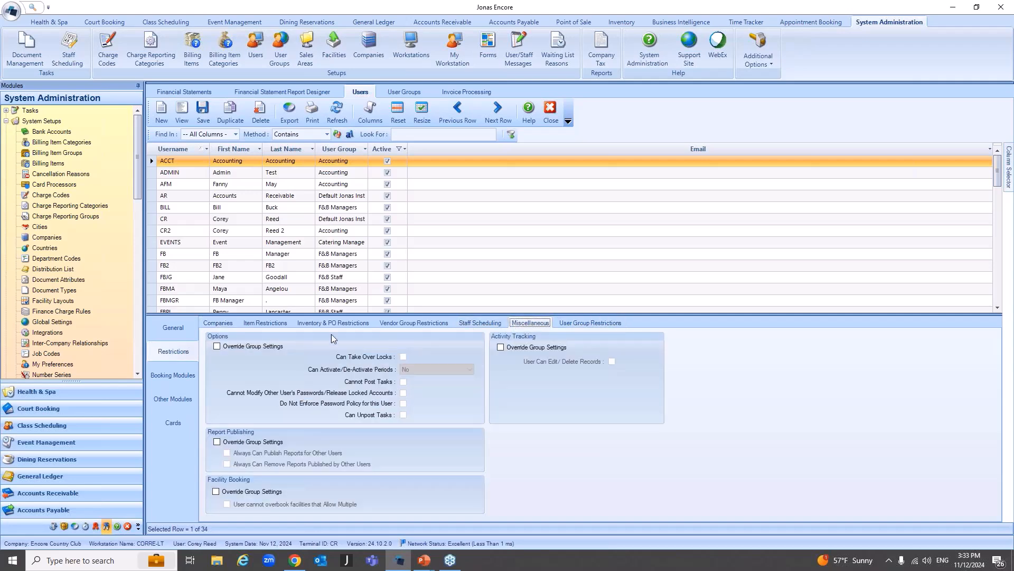
- Override the group settings for the ACCT user's miscellaneous options and enable Can Unpost Tasks
left_click(217, 346)
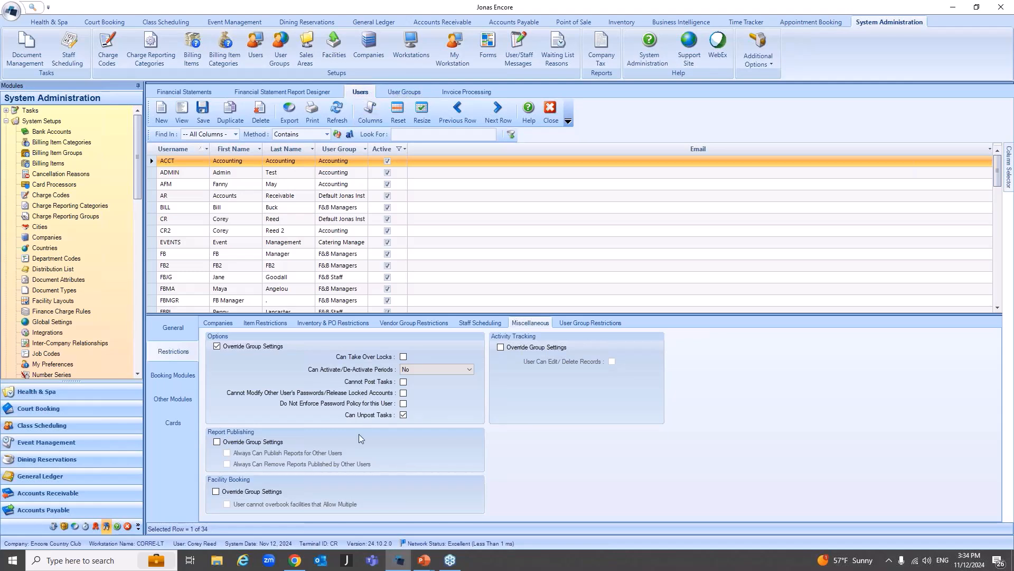
left_click(181, 351)
left_click(527, 325)
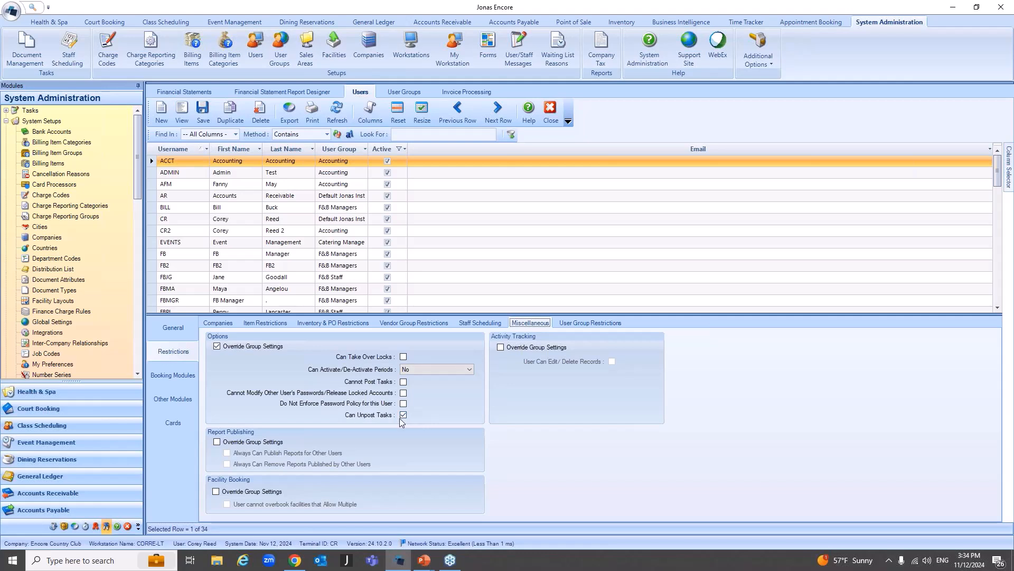